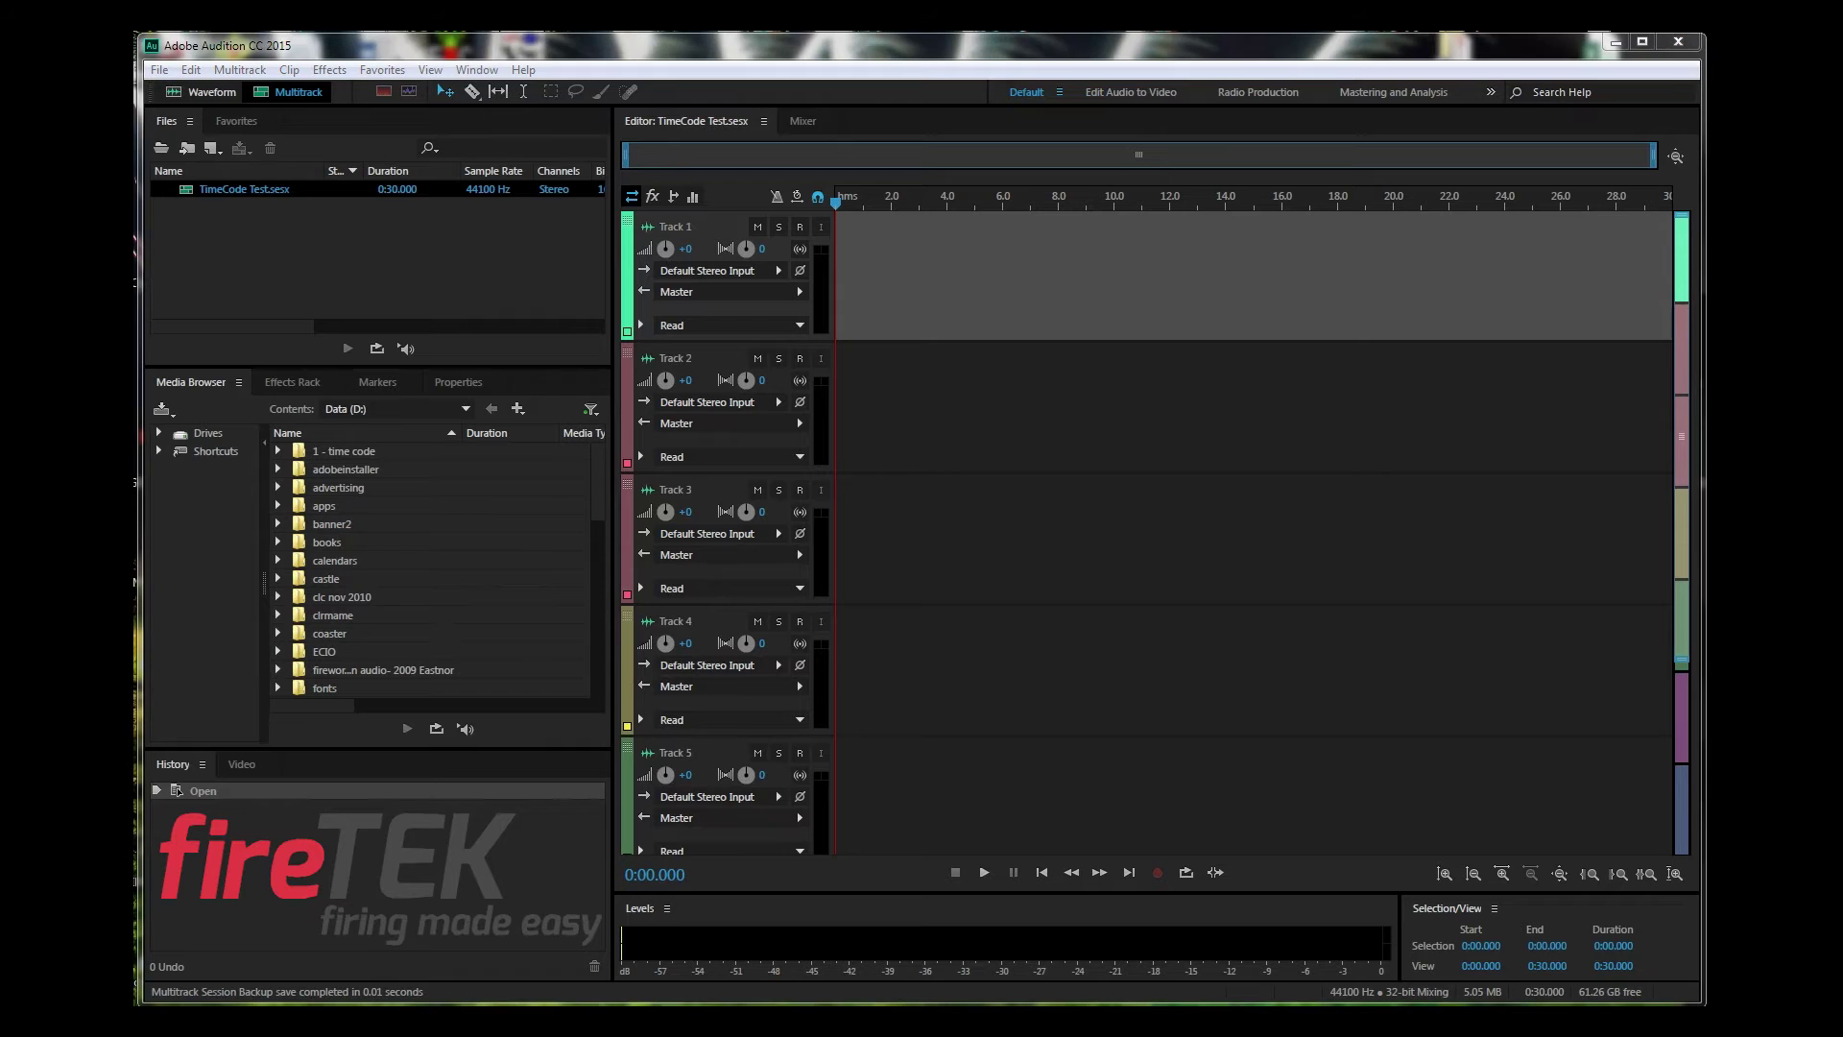
Step: Open a Windows Explorer window over the empty TimeCode Test session
key(super+e)
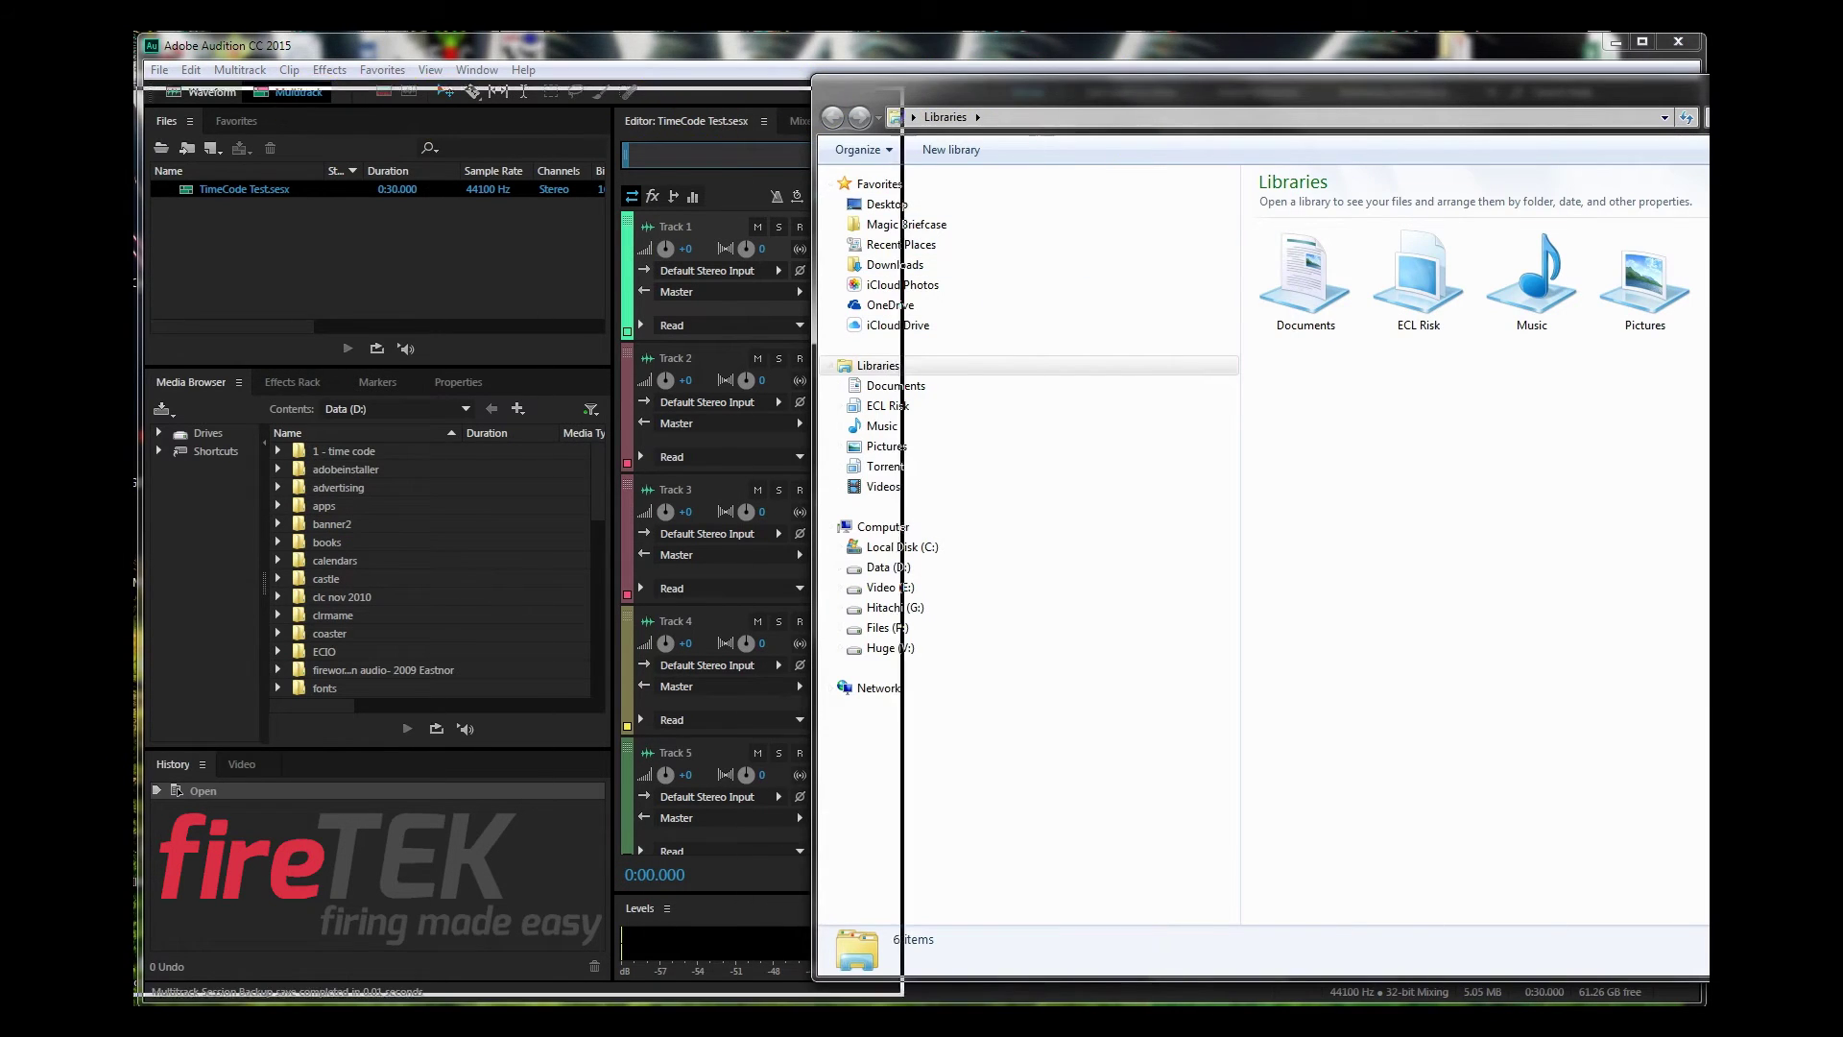
Step: Drag tortworth26th.wav from Explorer onto Track 1 as a 4:56 stereo clip
drag(1109, 88, 150, 103)
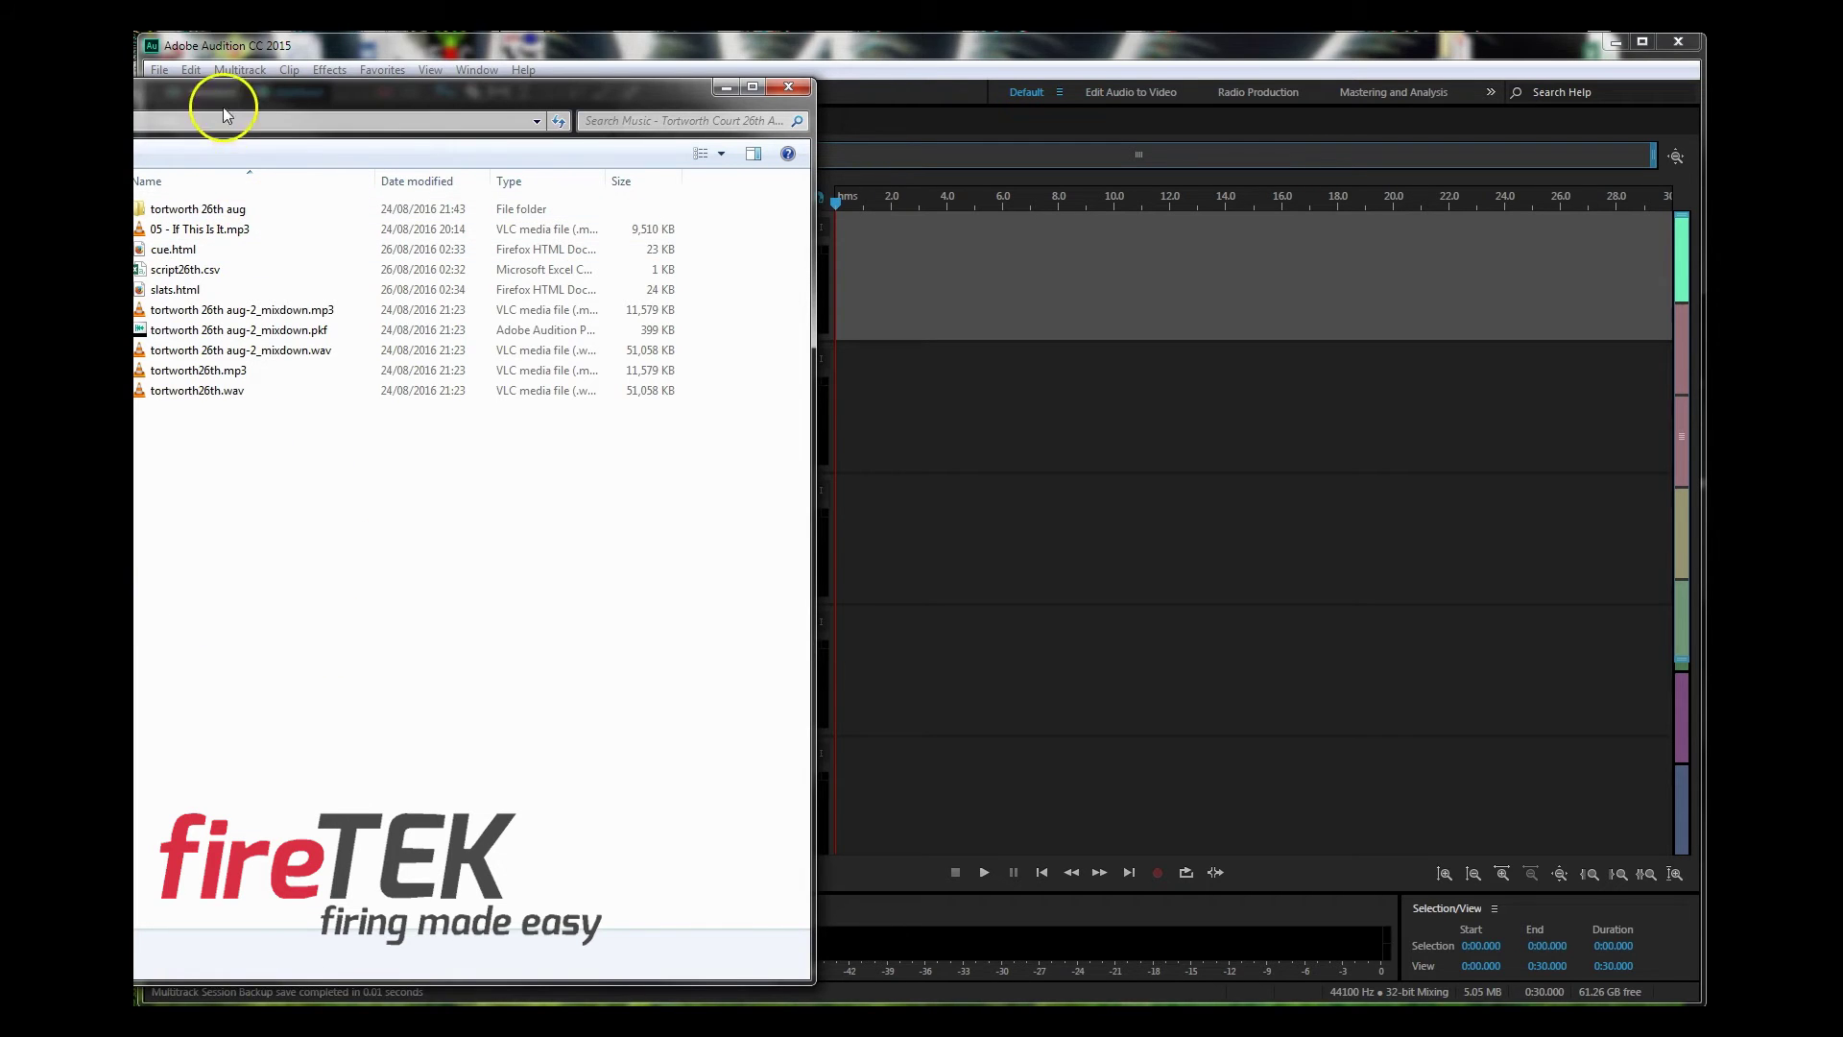
drag(222, 107, 0, 459)
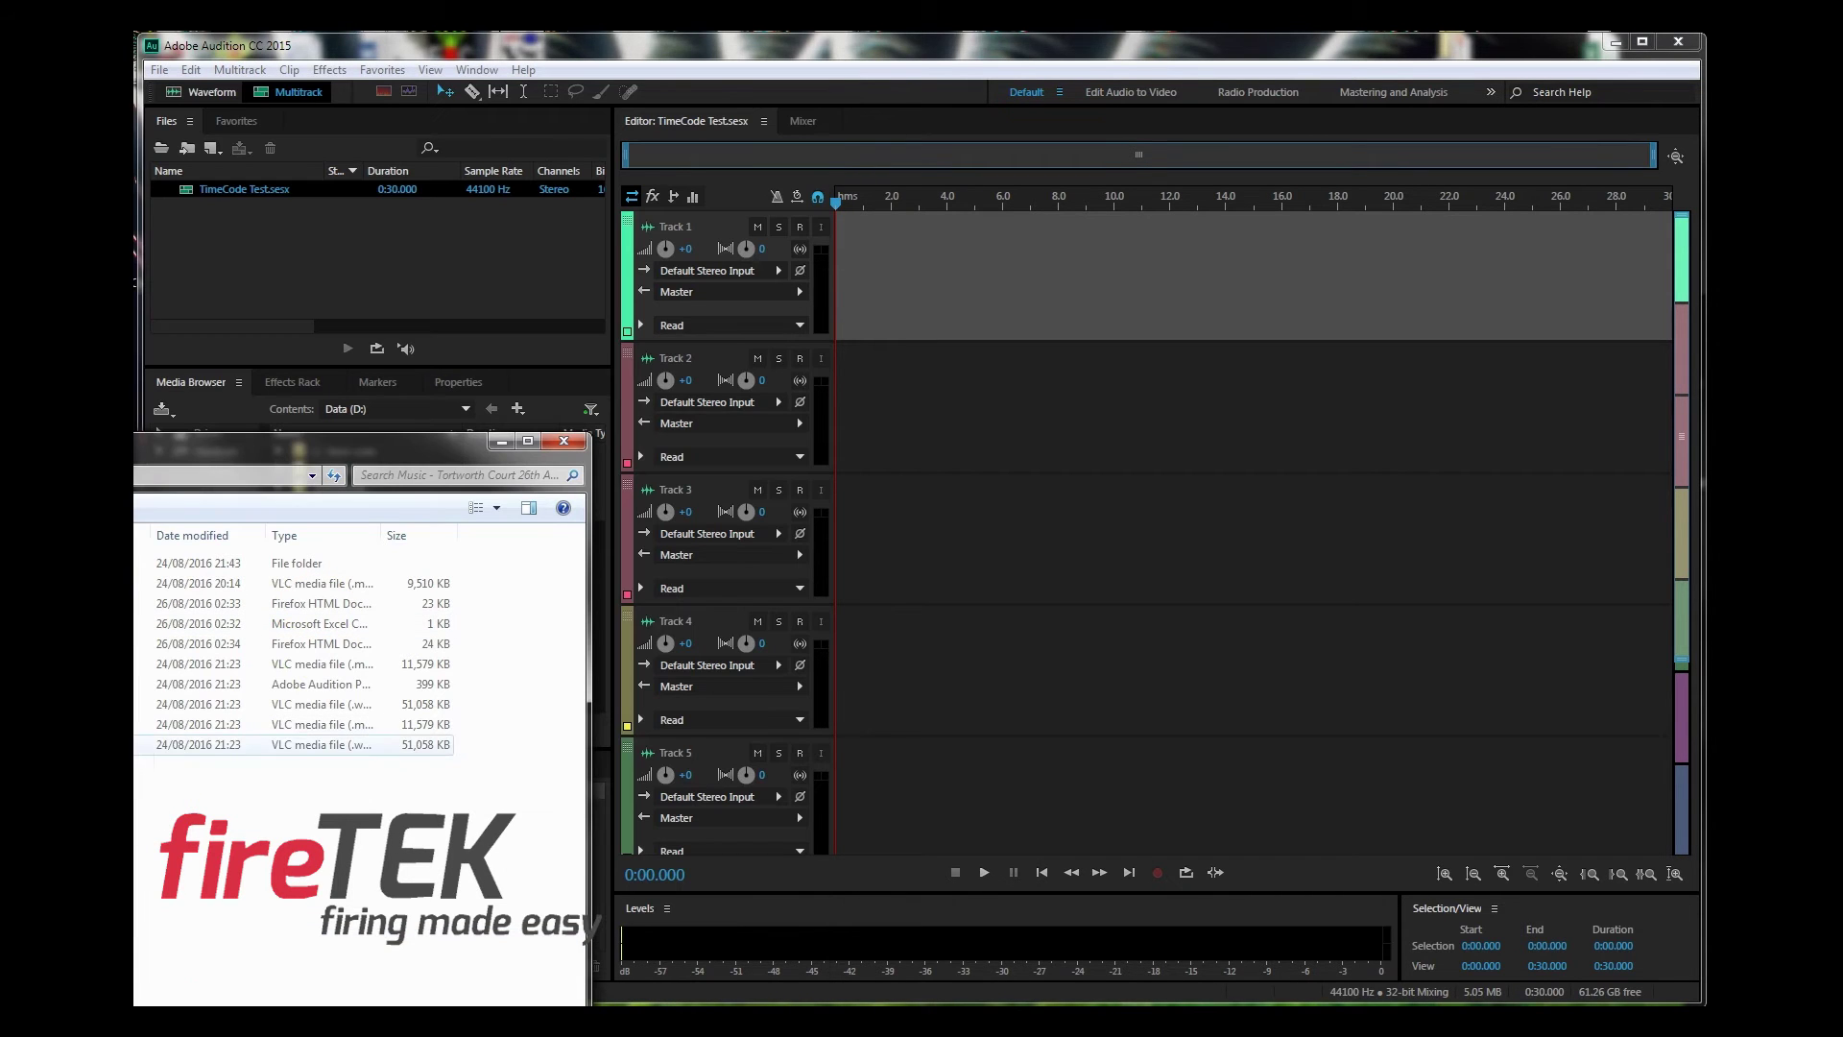
drag(316, 743, 897, 315)
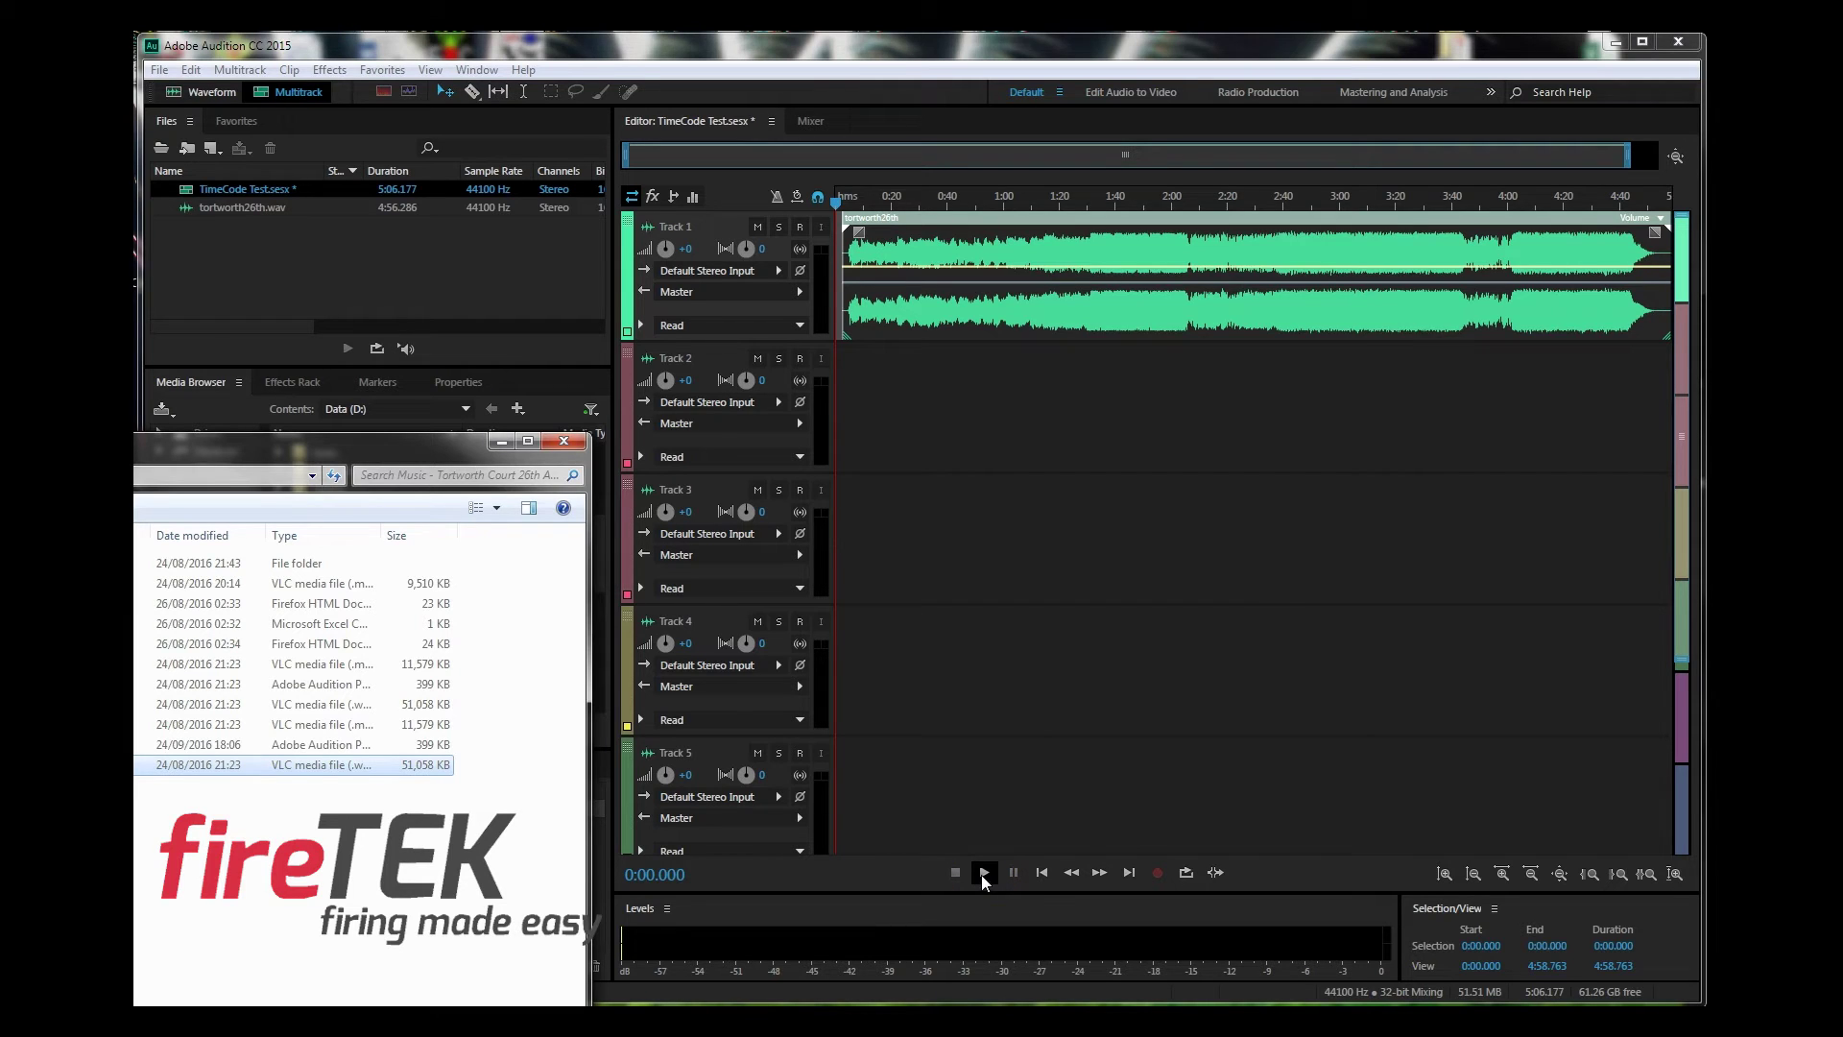
Step: Move the tortworth26th clip to 0:00, preview it, and trim its end to about 0:42
click(1108, 222)
mouse_move(1108, 222)
mouse_down()
mouse_move(1061, 214)
mouse_move(1098, 215)
mouse_up()
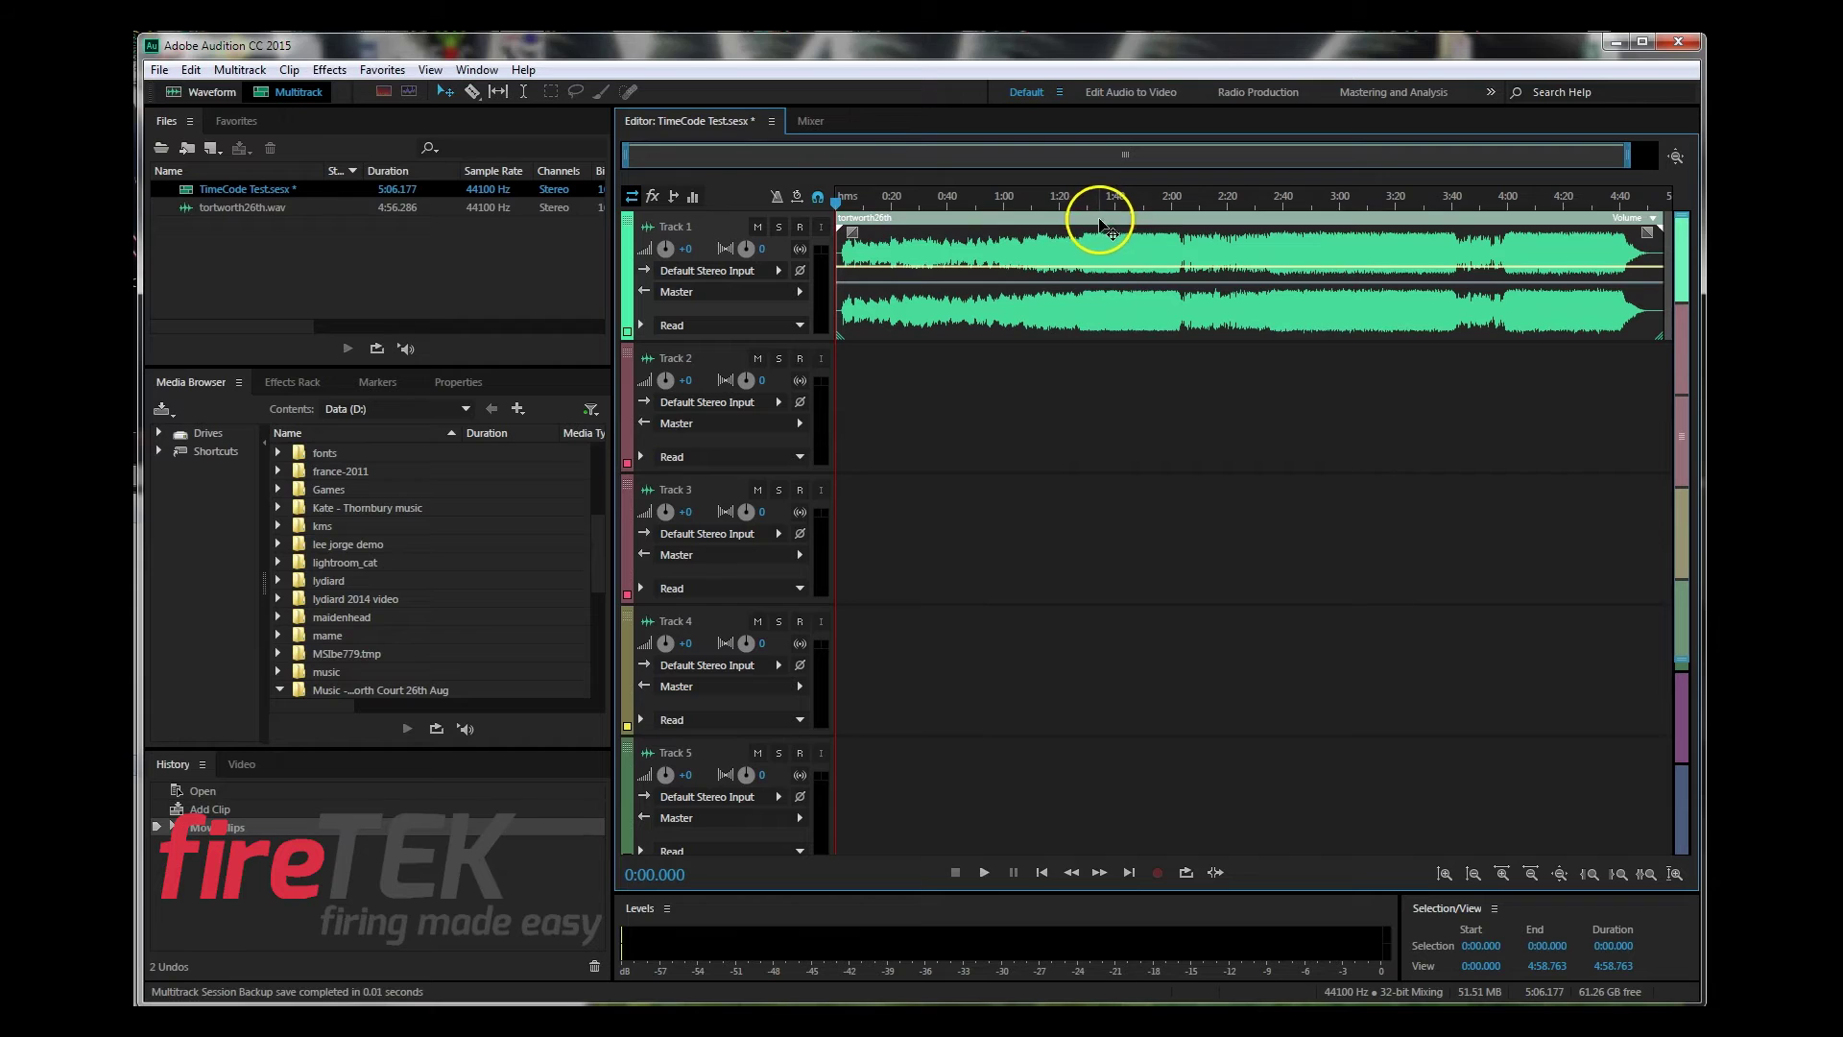
click(983, 872)
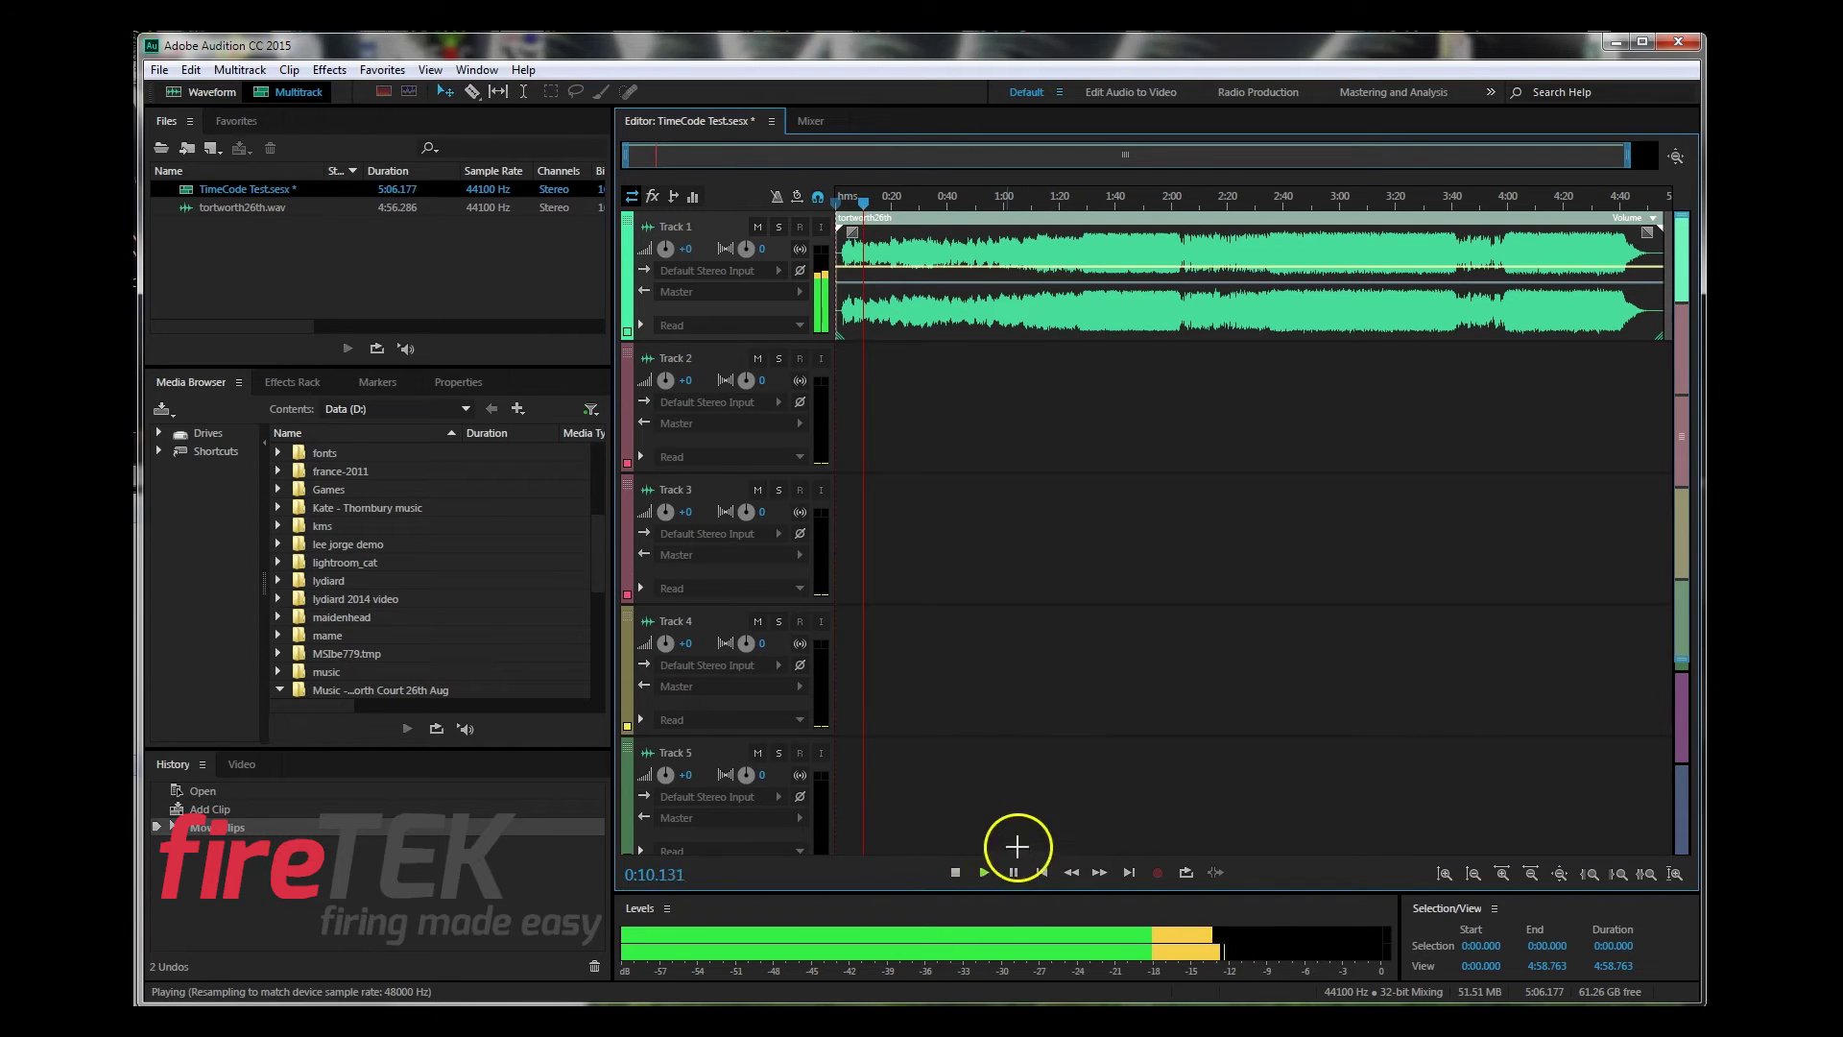
click(957, 872)
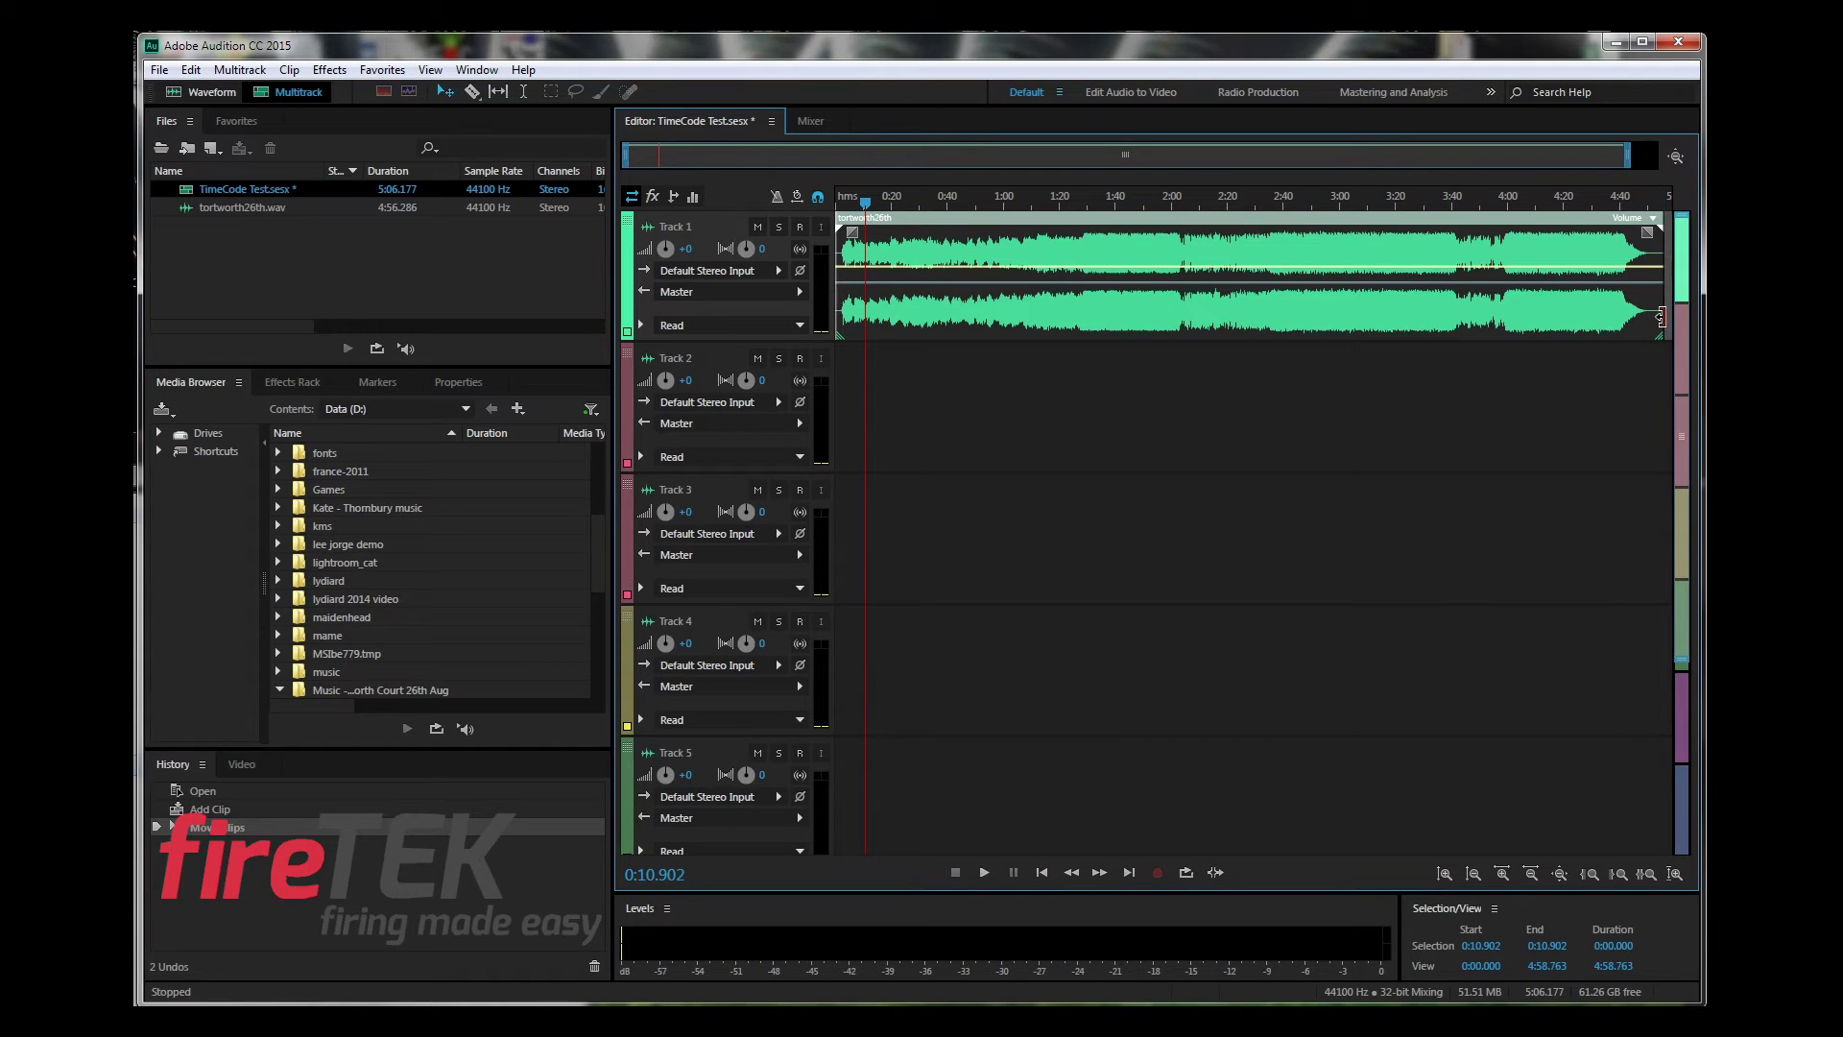
drag(1659, 316, 946, 297)
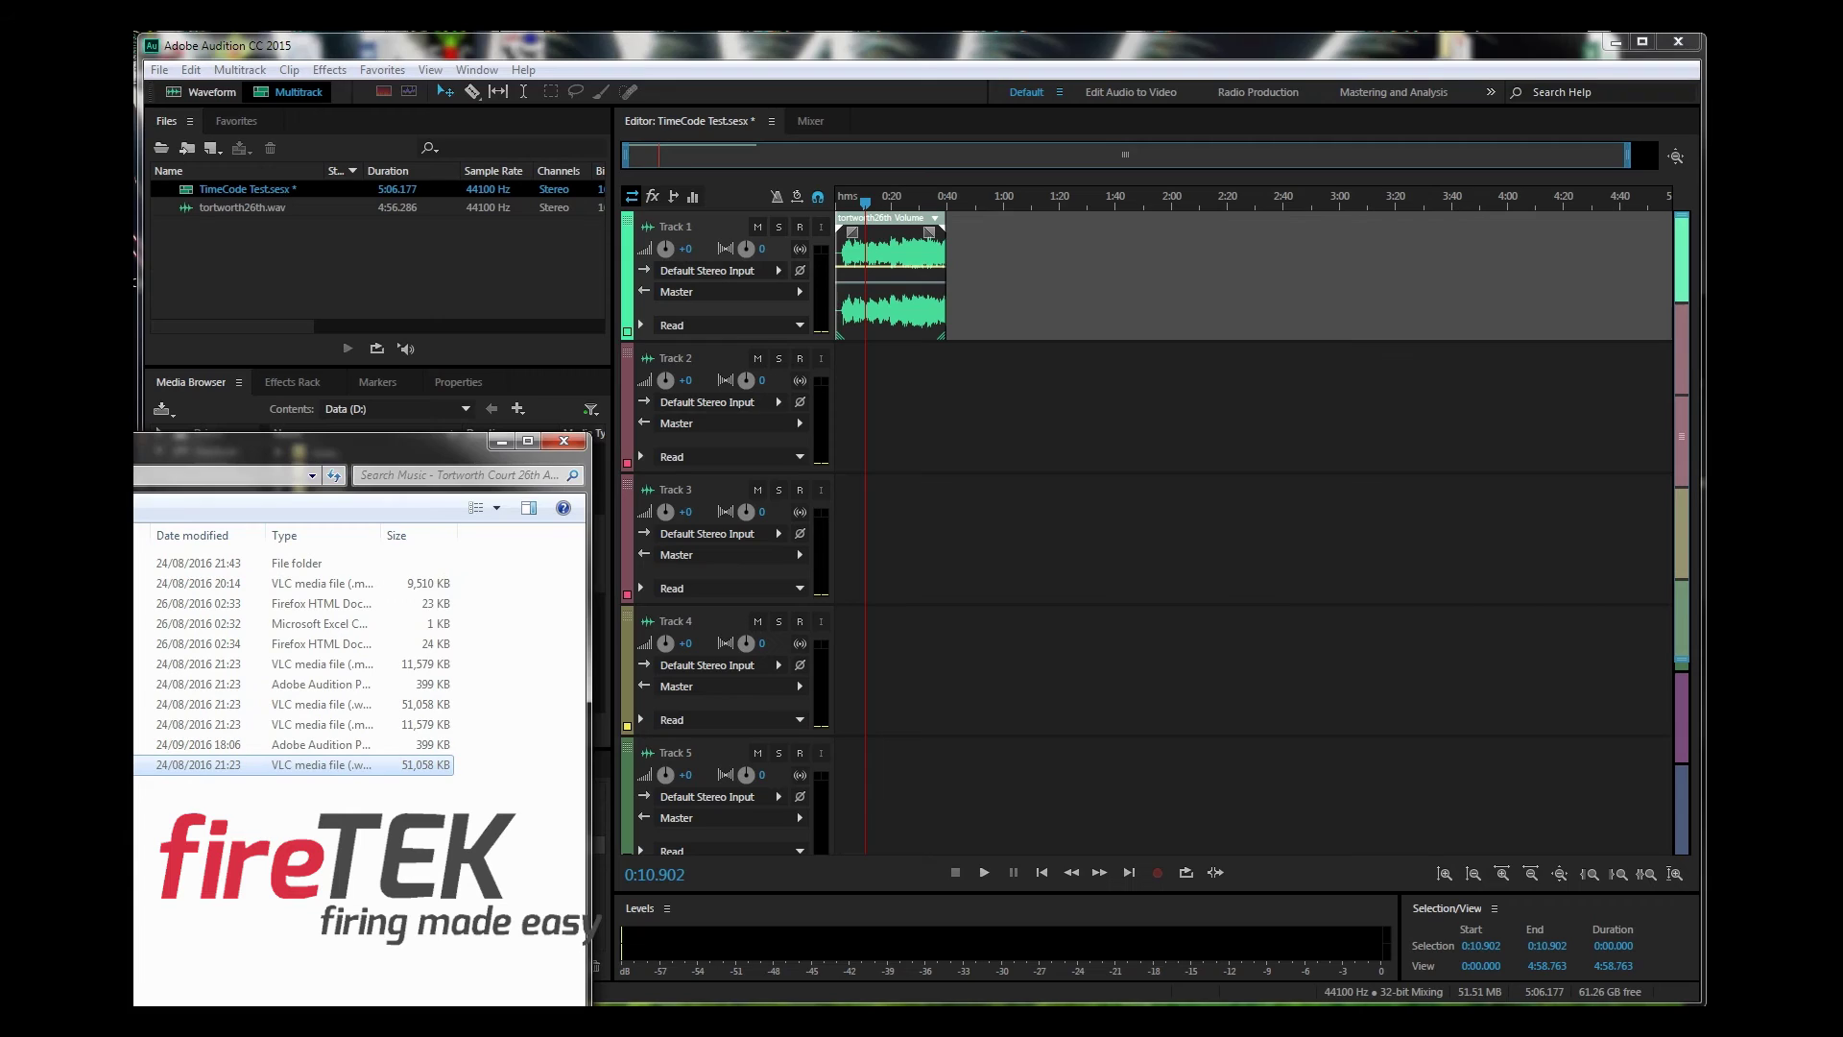
drag(384, 441, 504, 231)
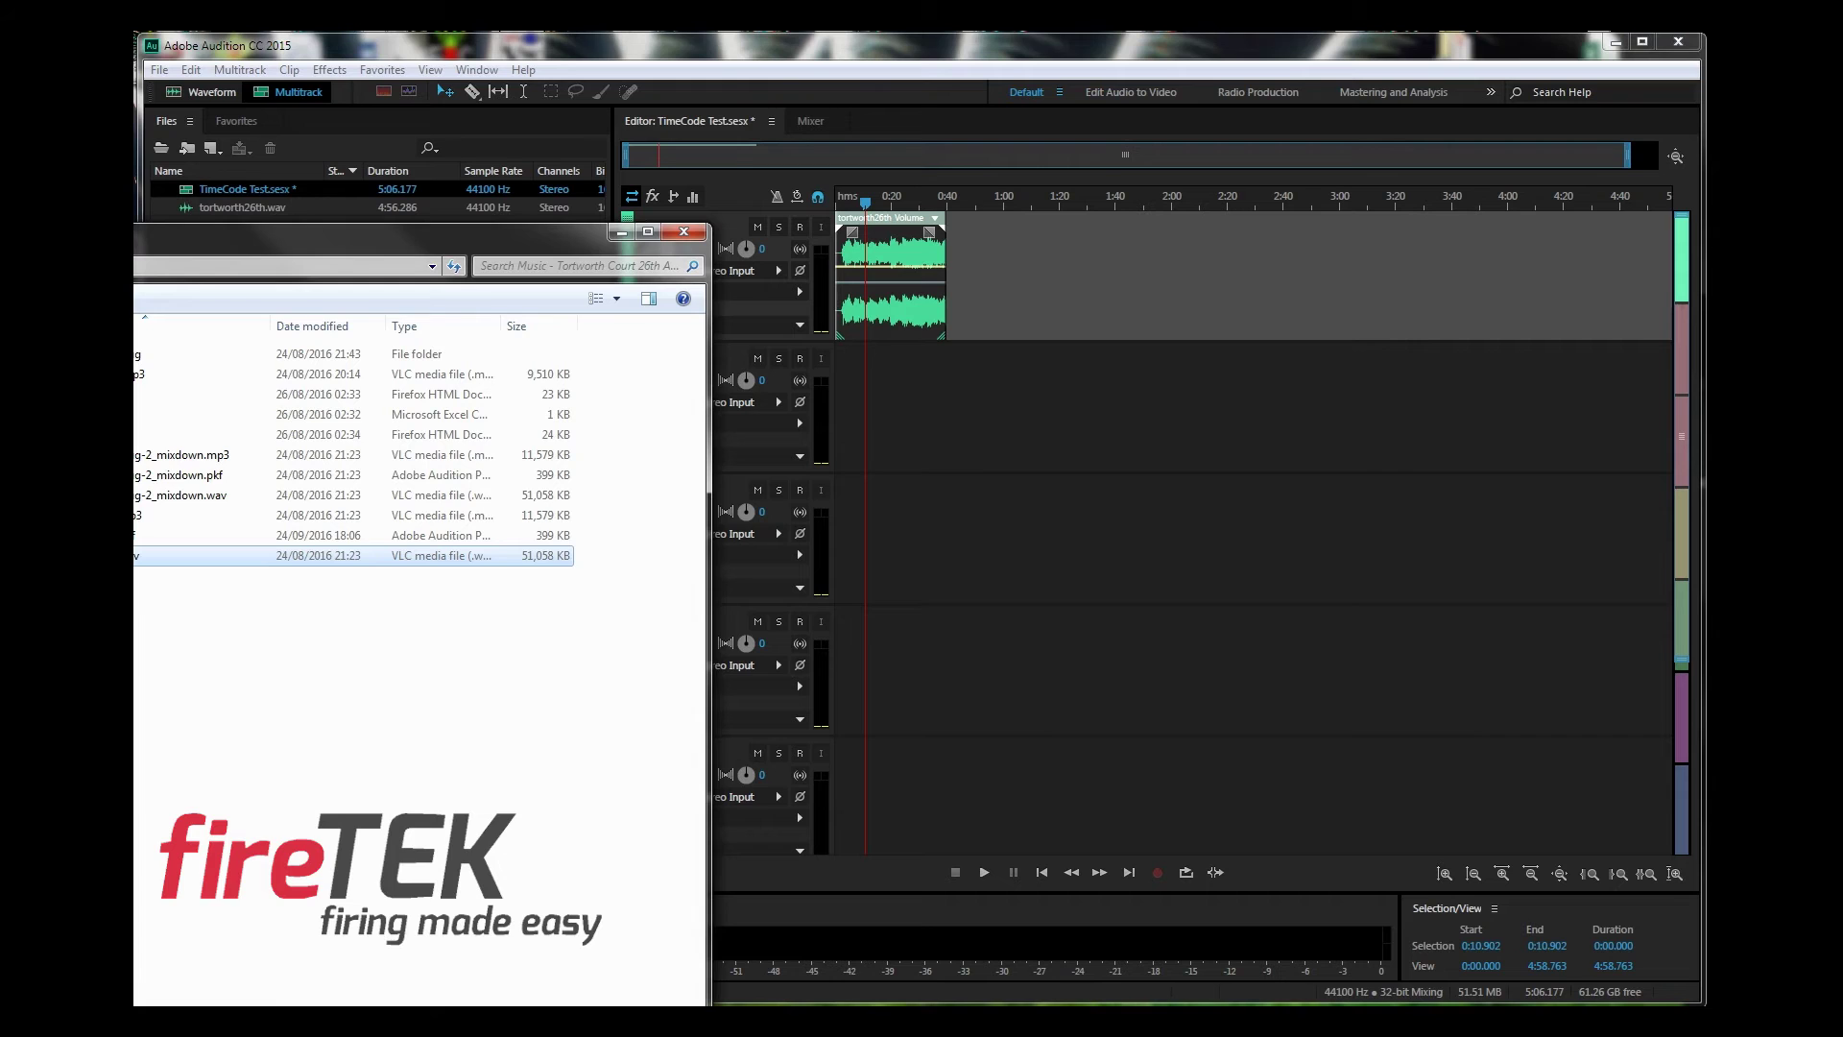
Step: Place Little Bird.flac on Track 2 starting around 0:40, right after Track 1's clip
key(alt+Left)
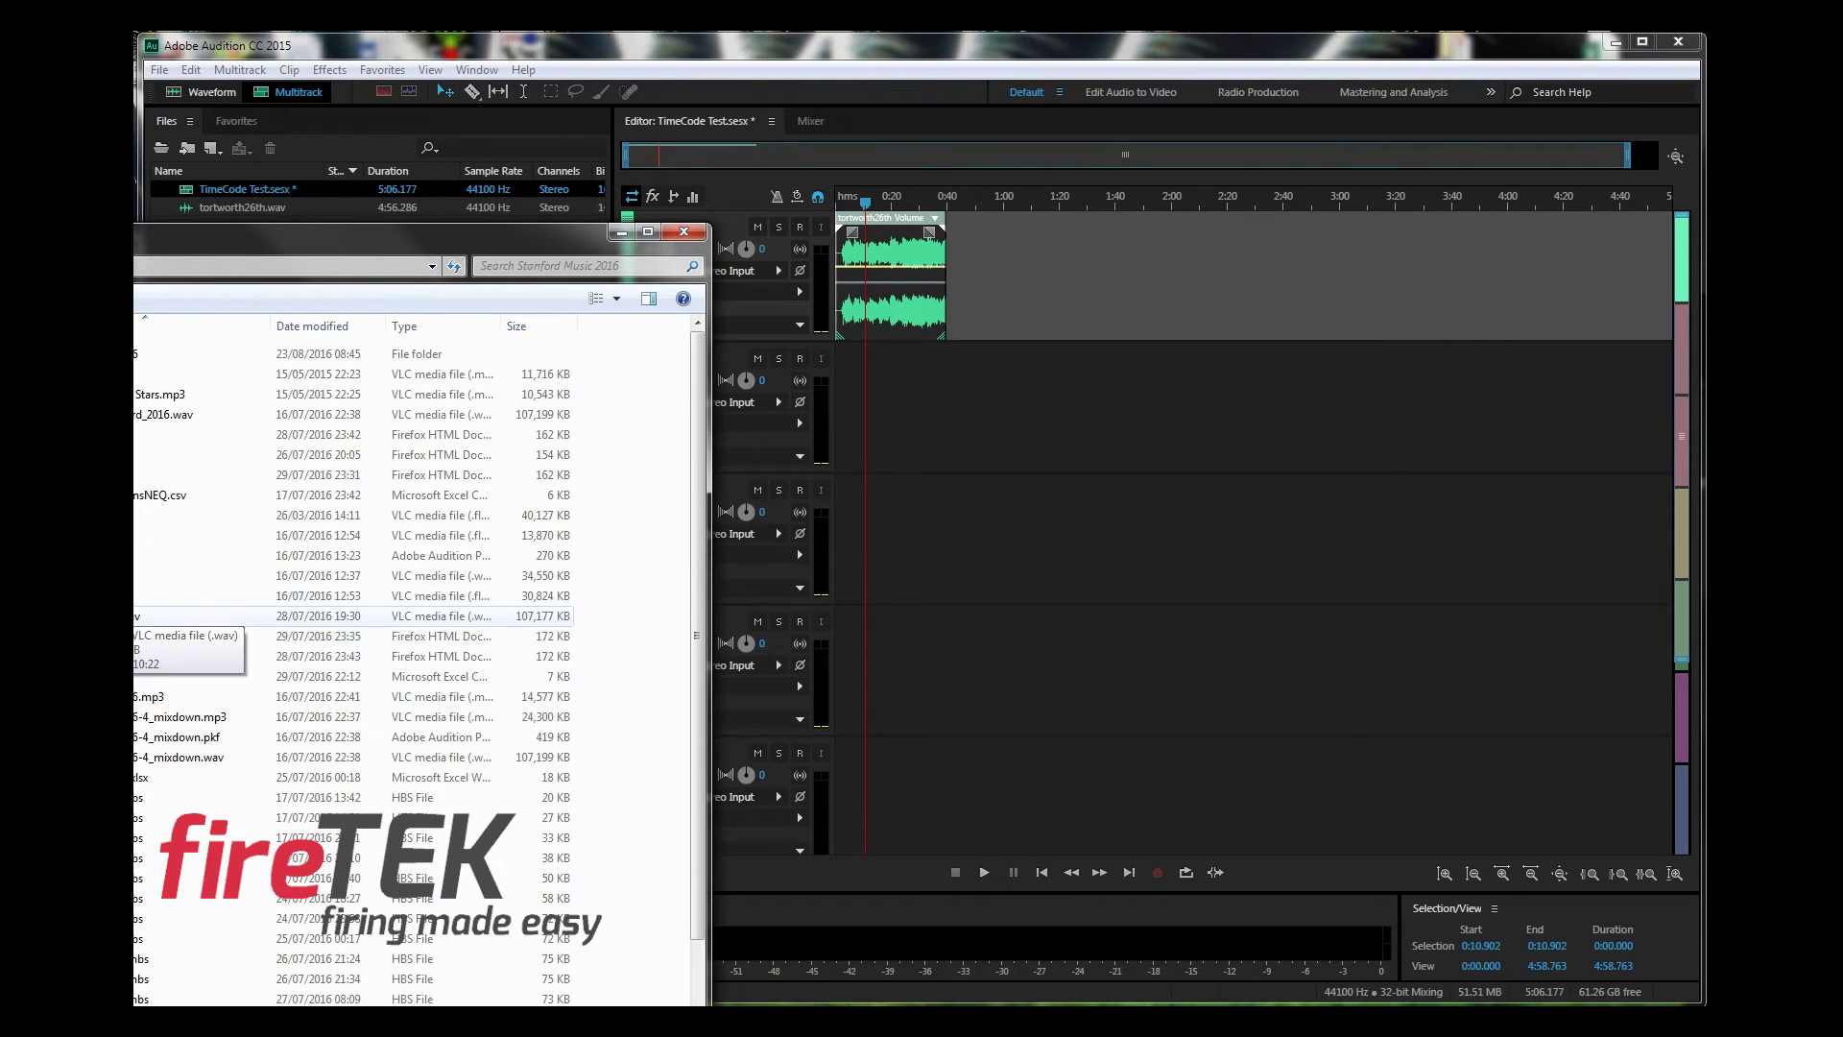
drag(532, 595, 992, 441)
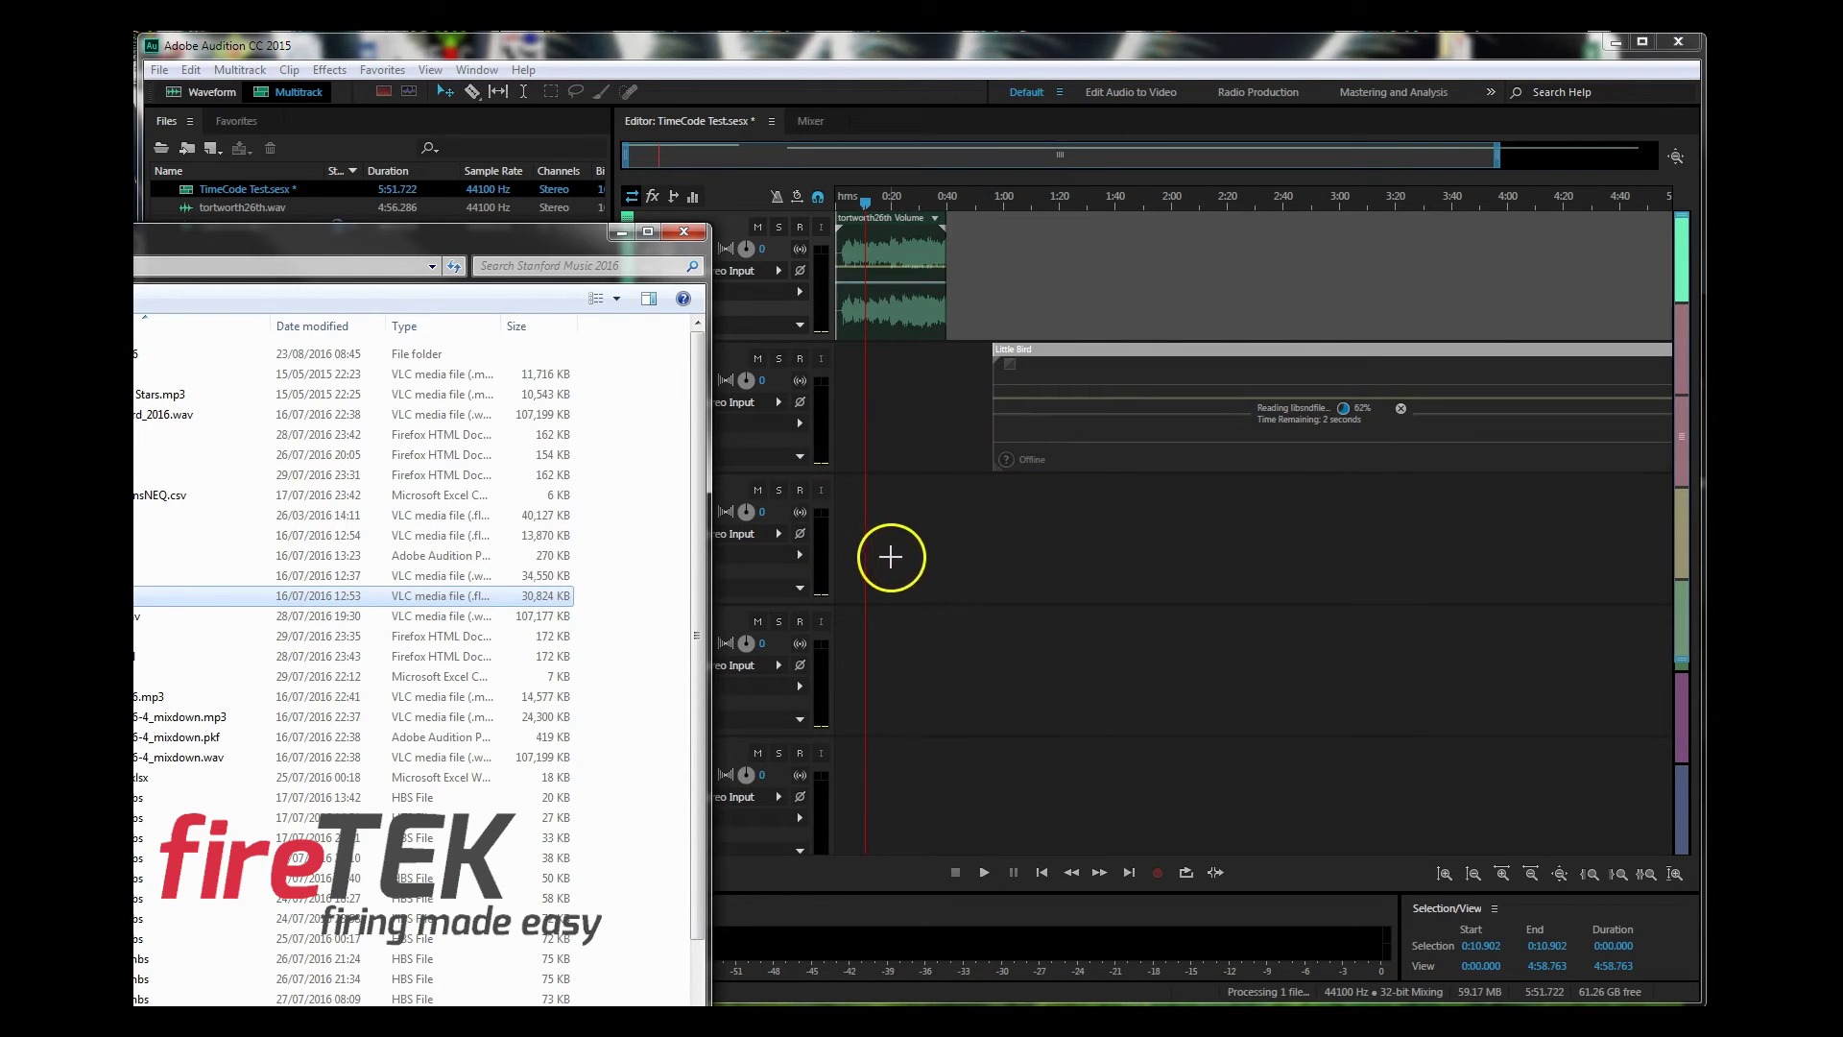
drag(1164, 382, 1134, 413)
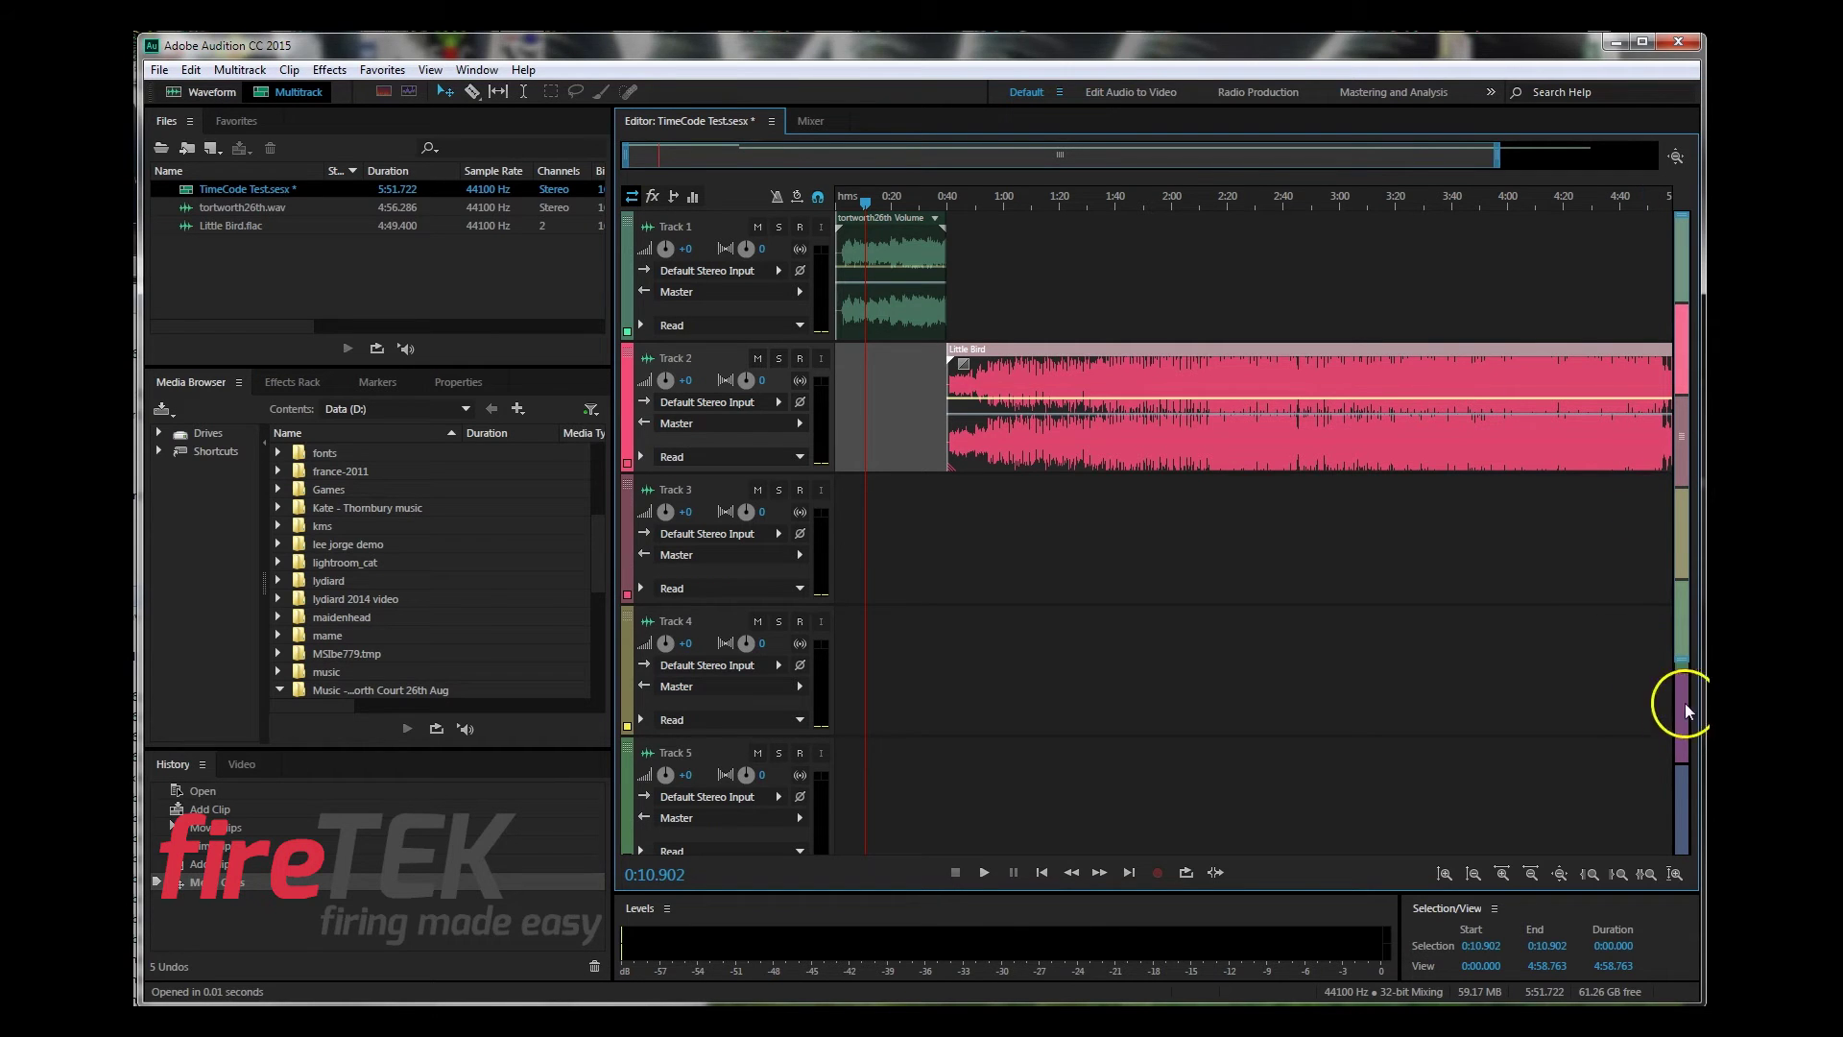
Step: Trim the Little Bird clip to end near 2:06, then preview the session from about 0:28
drag(1255, 160, 1414, 161)
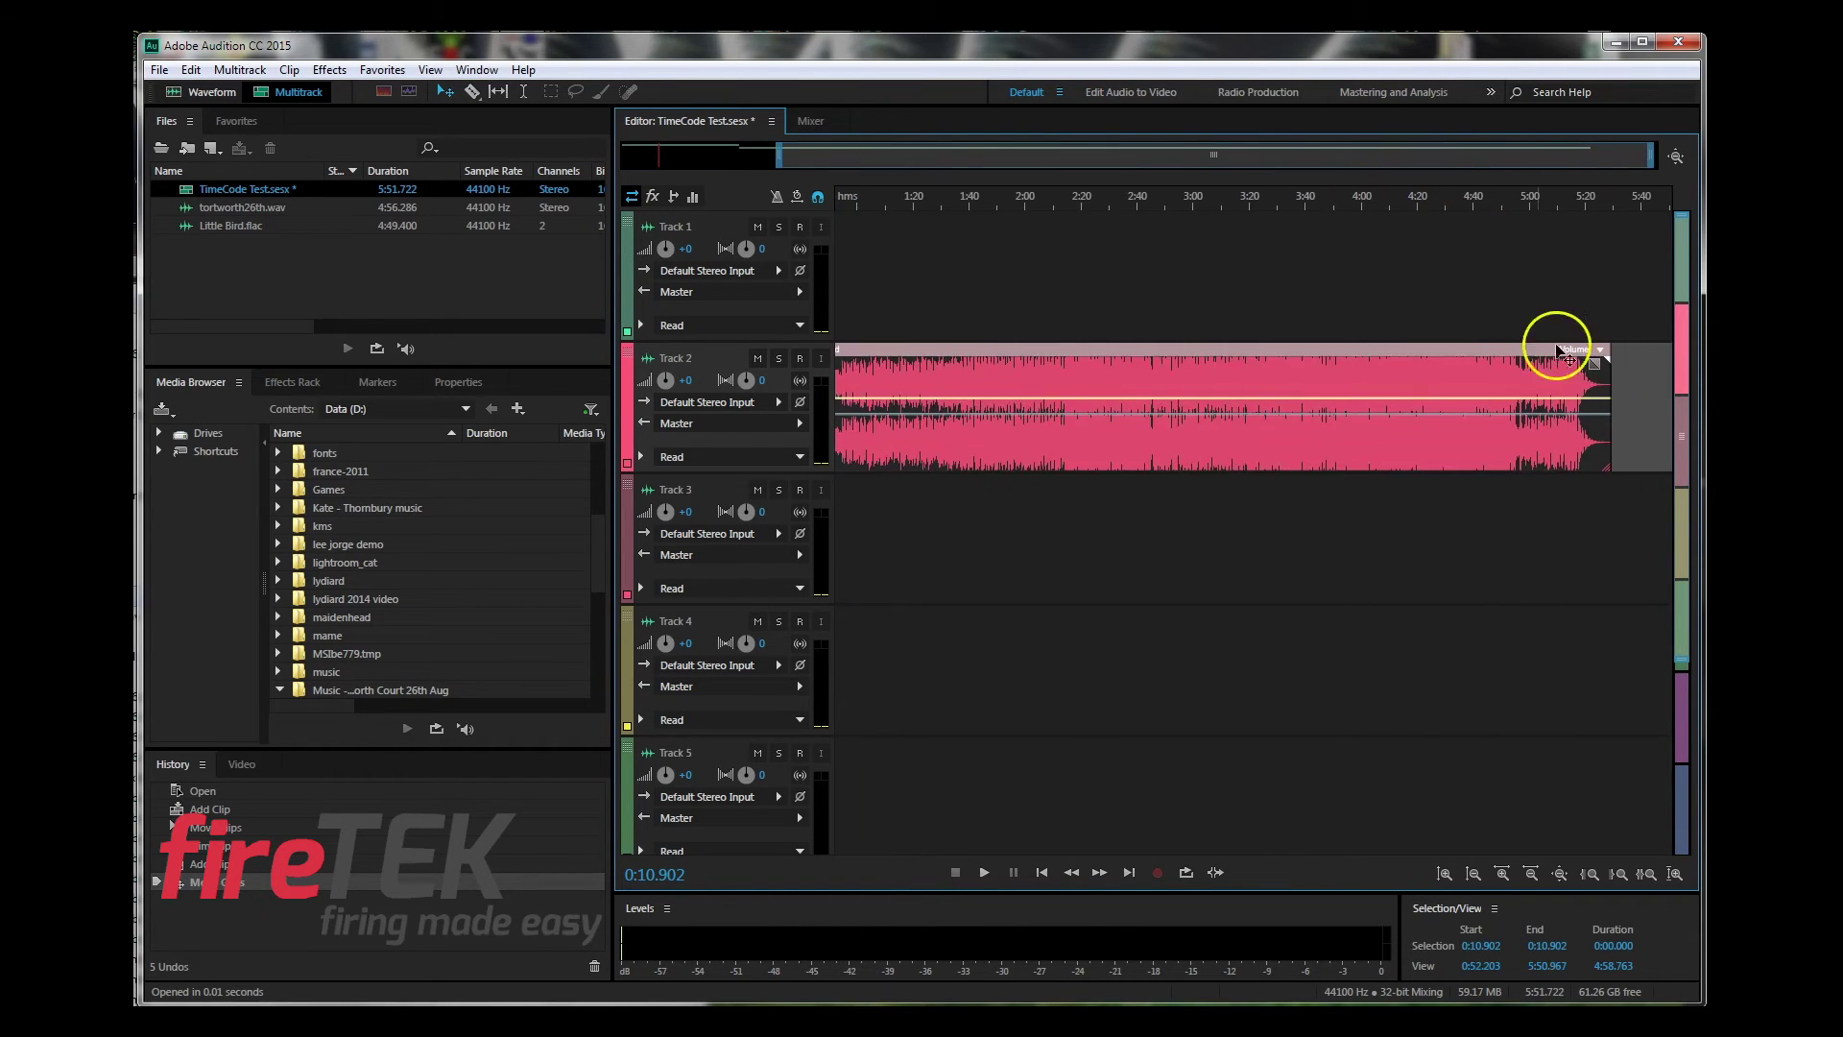
drag(1588, 411, 1039, 413)
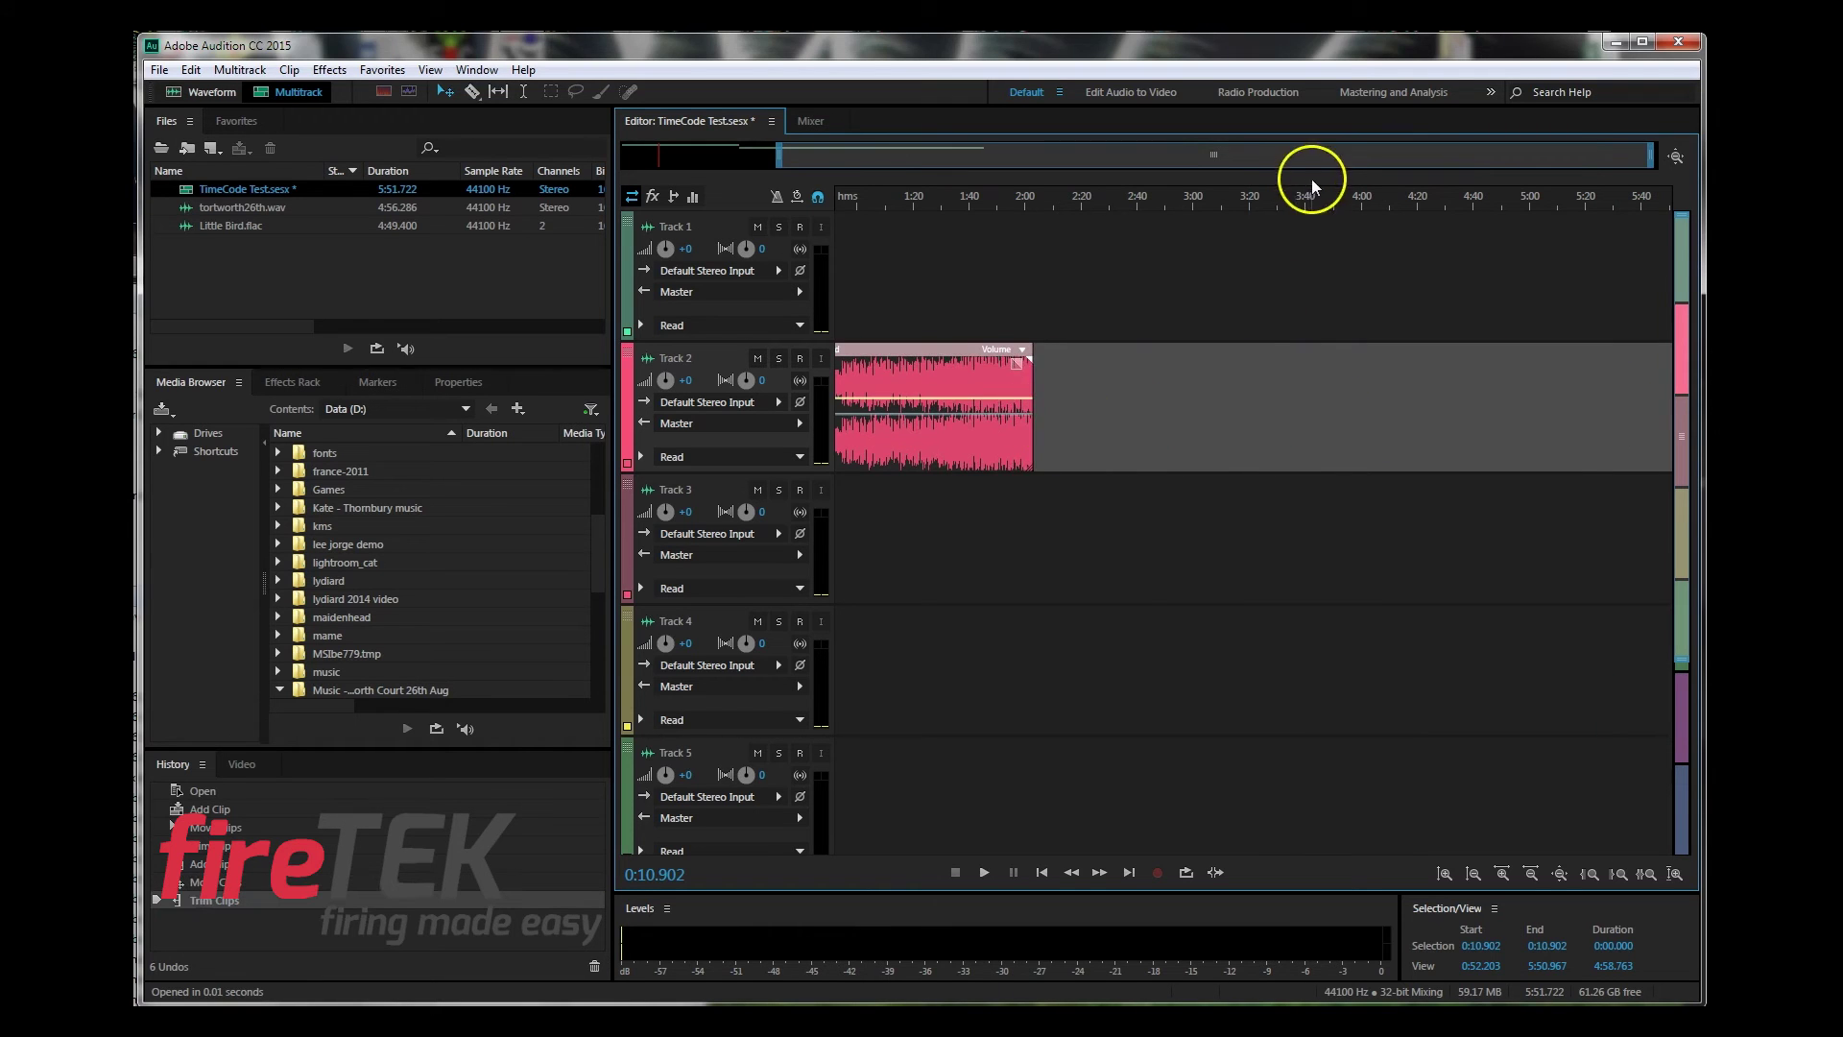
drag(1305, 158, 1133, 157)
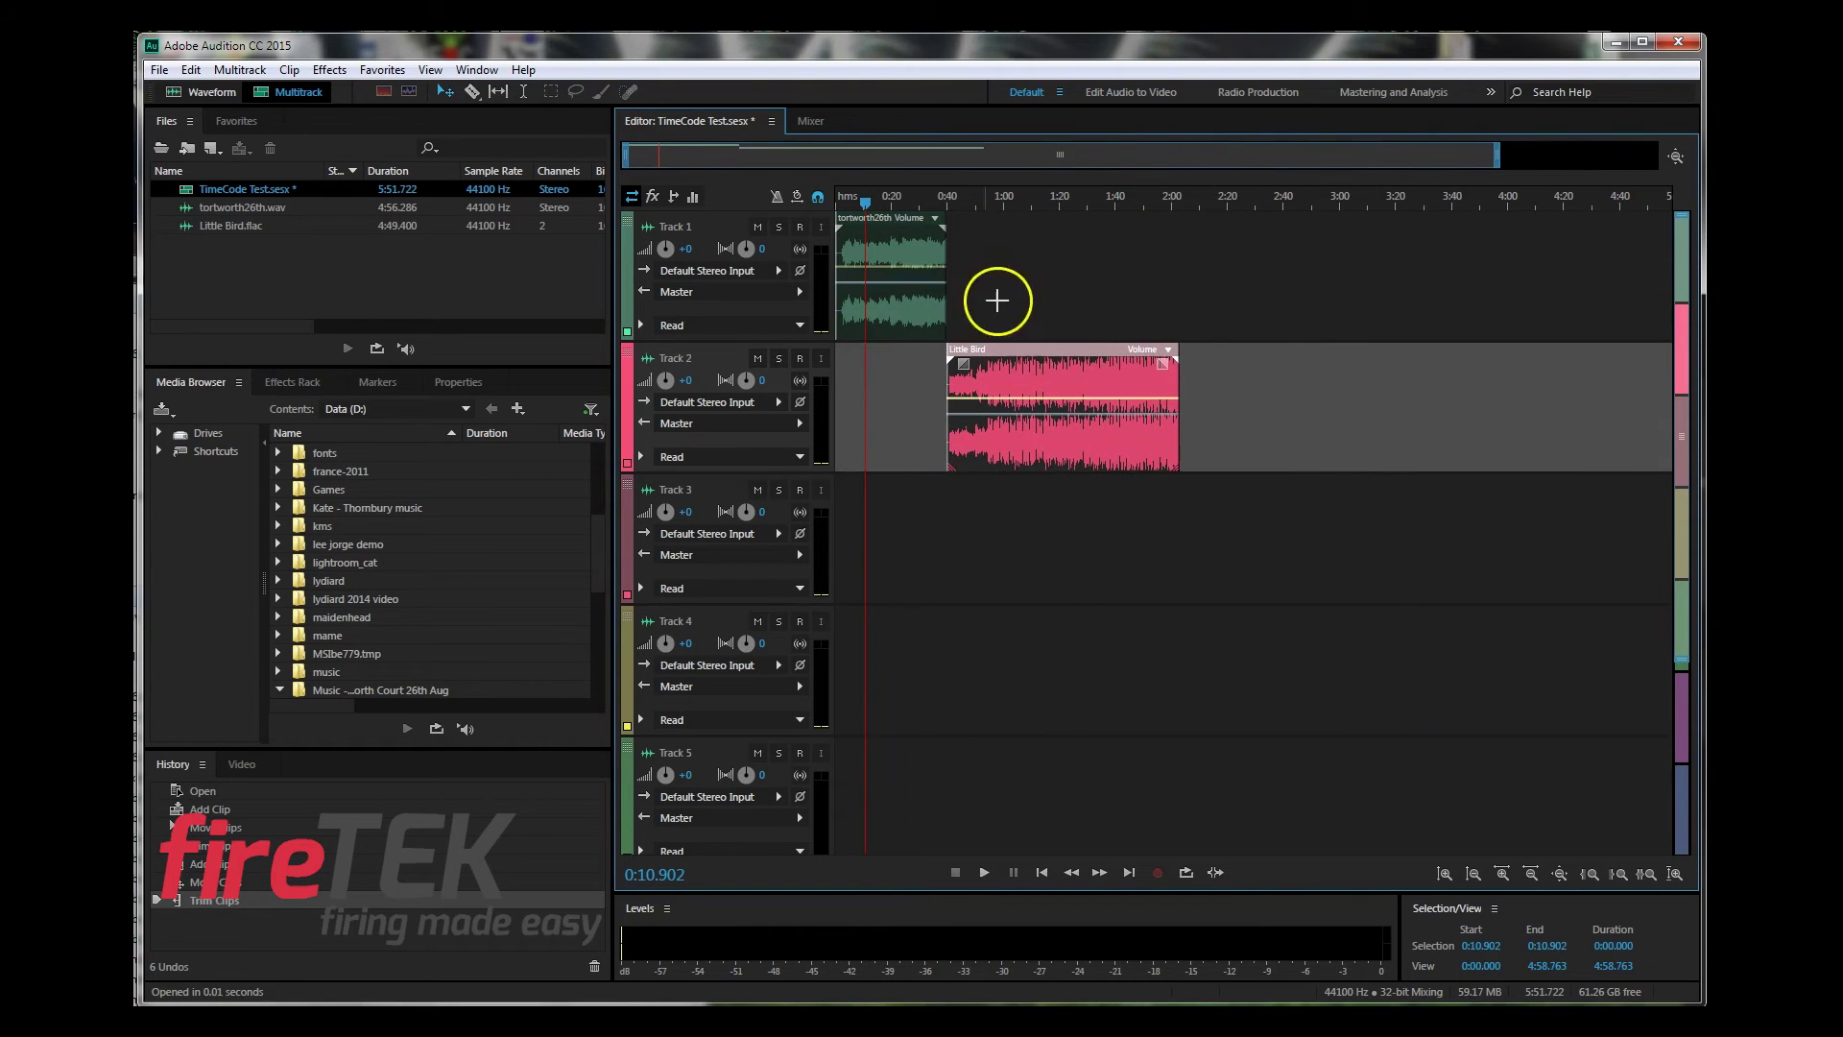
click(984, 872)
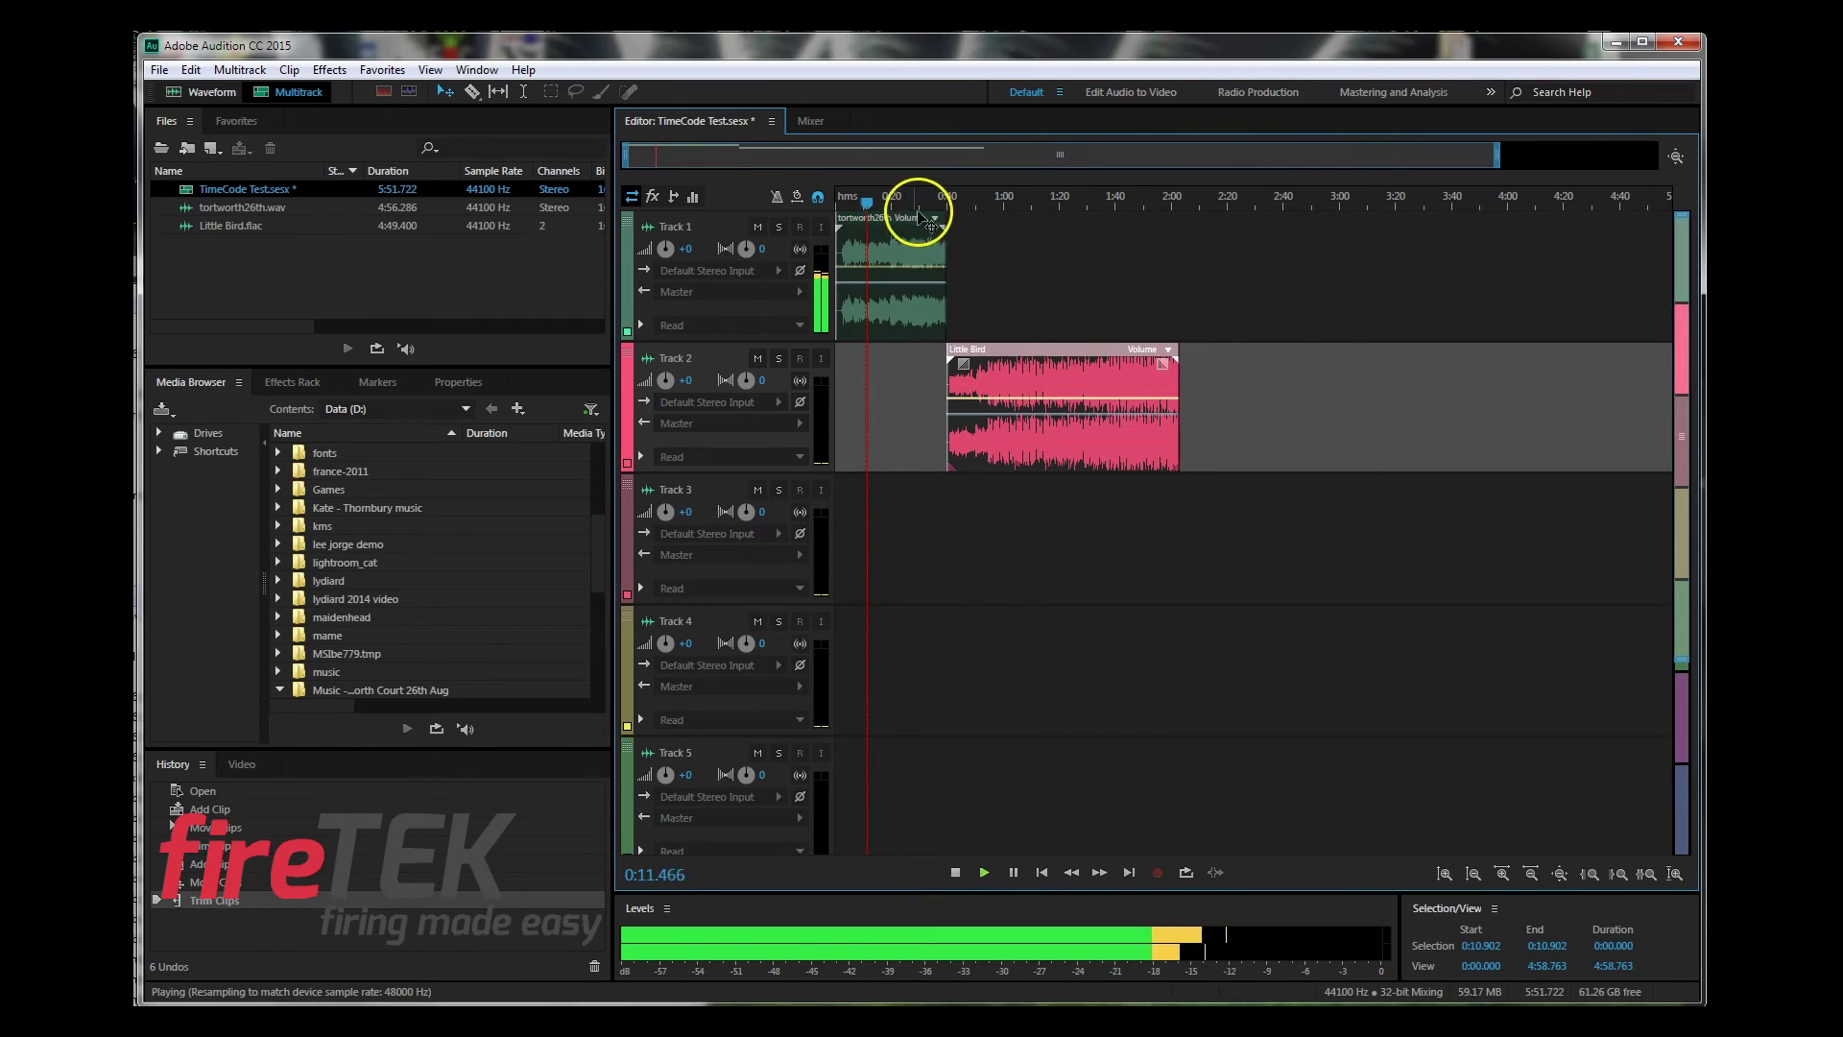
drag(865, 199, 937, 198)
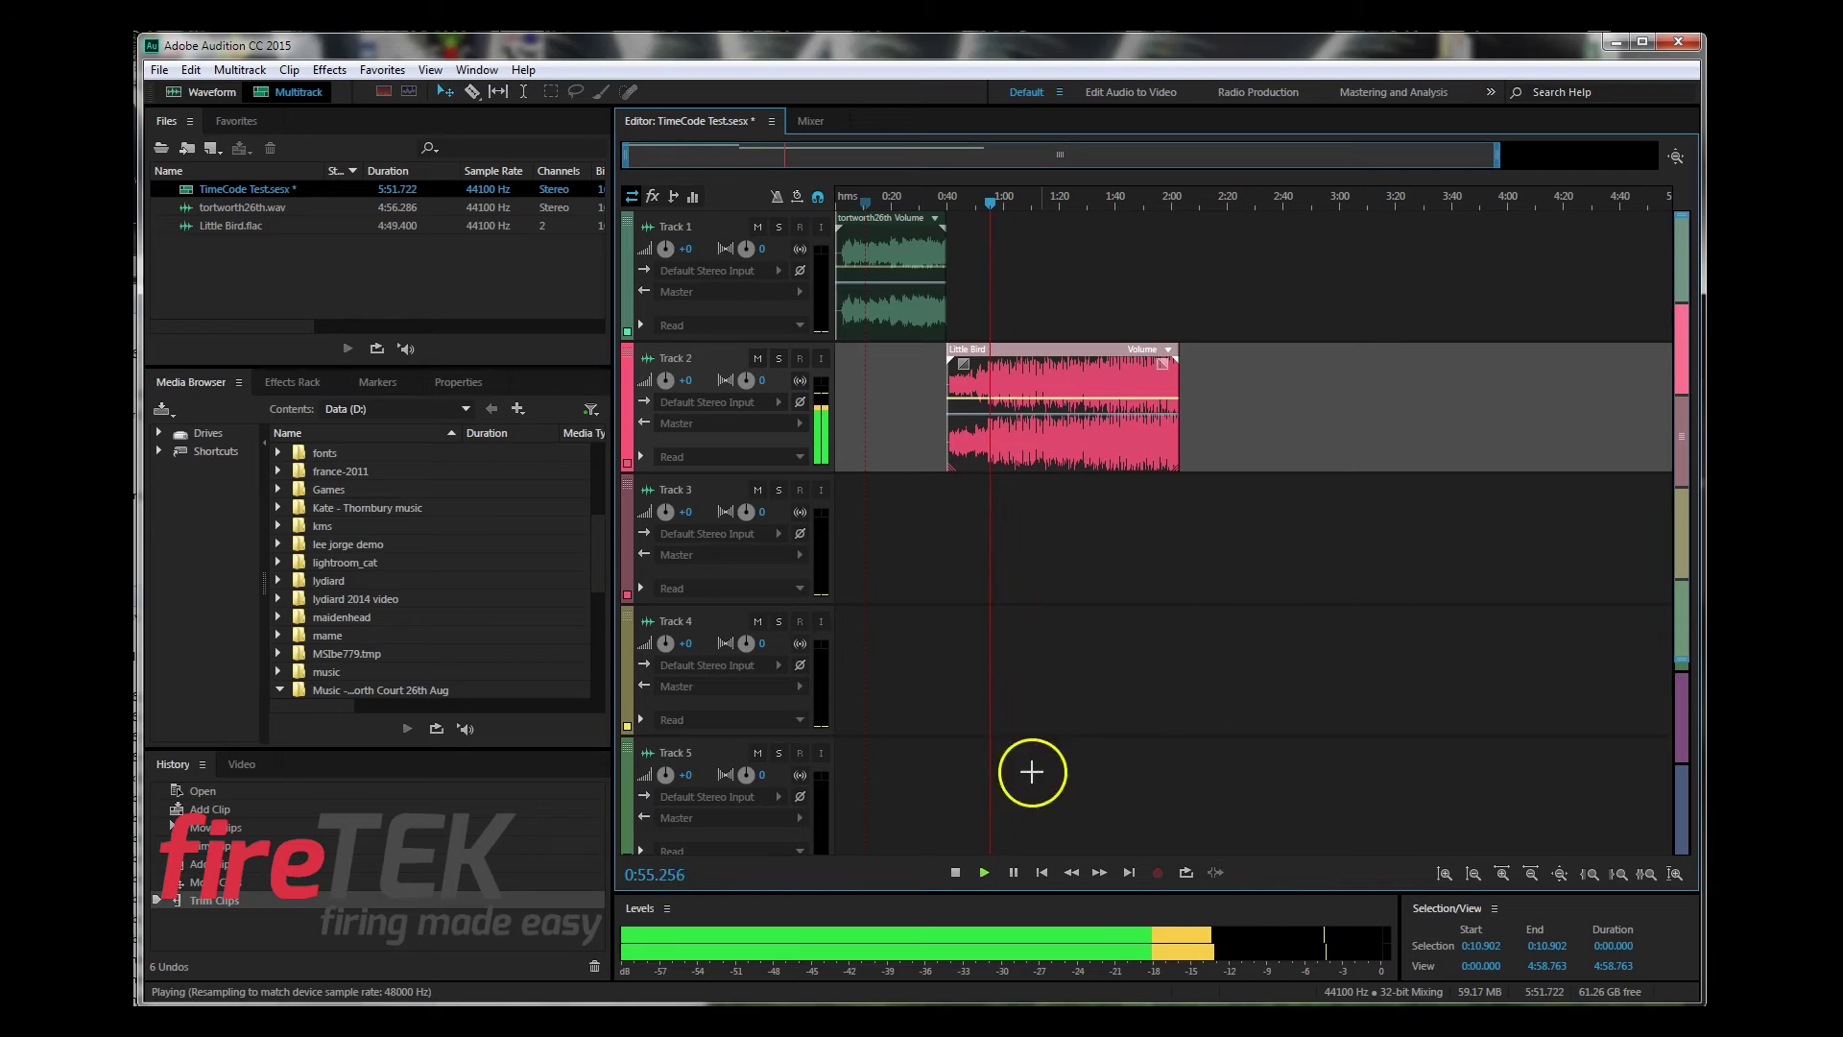
click(956, 871)
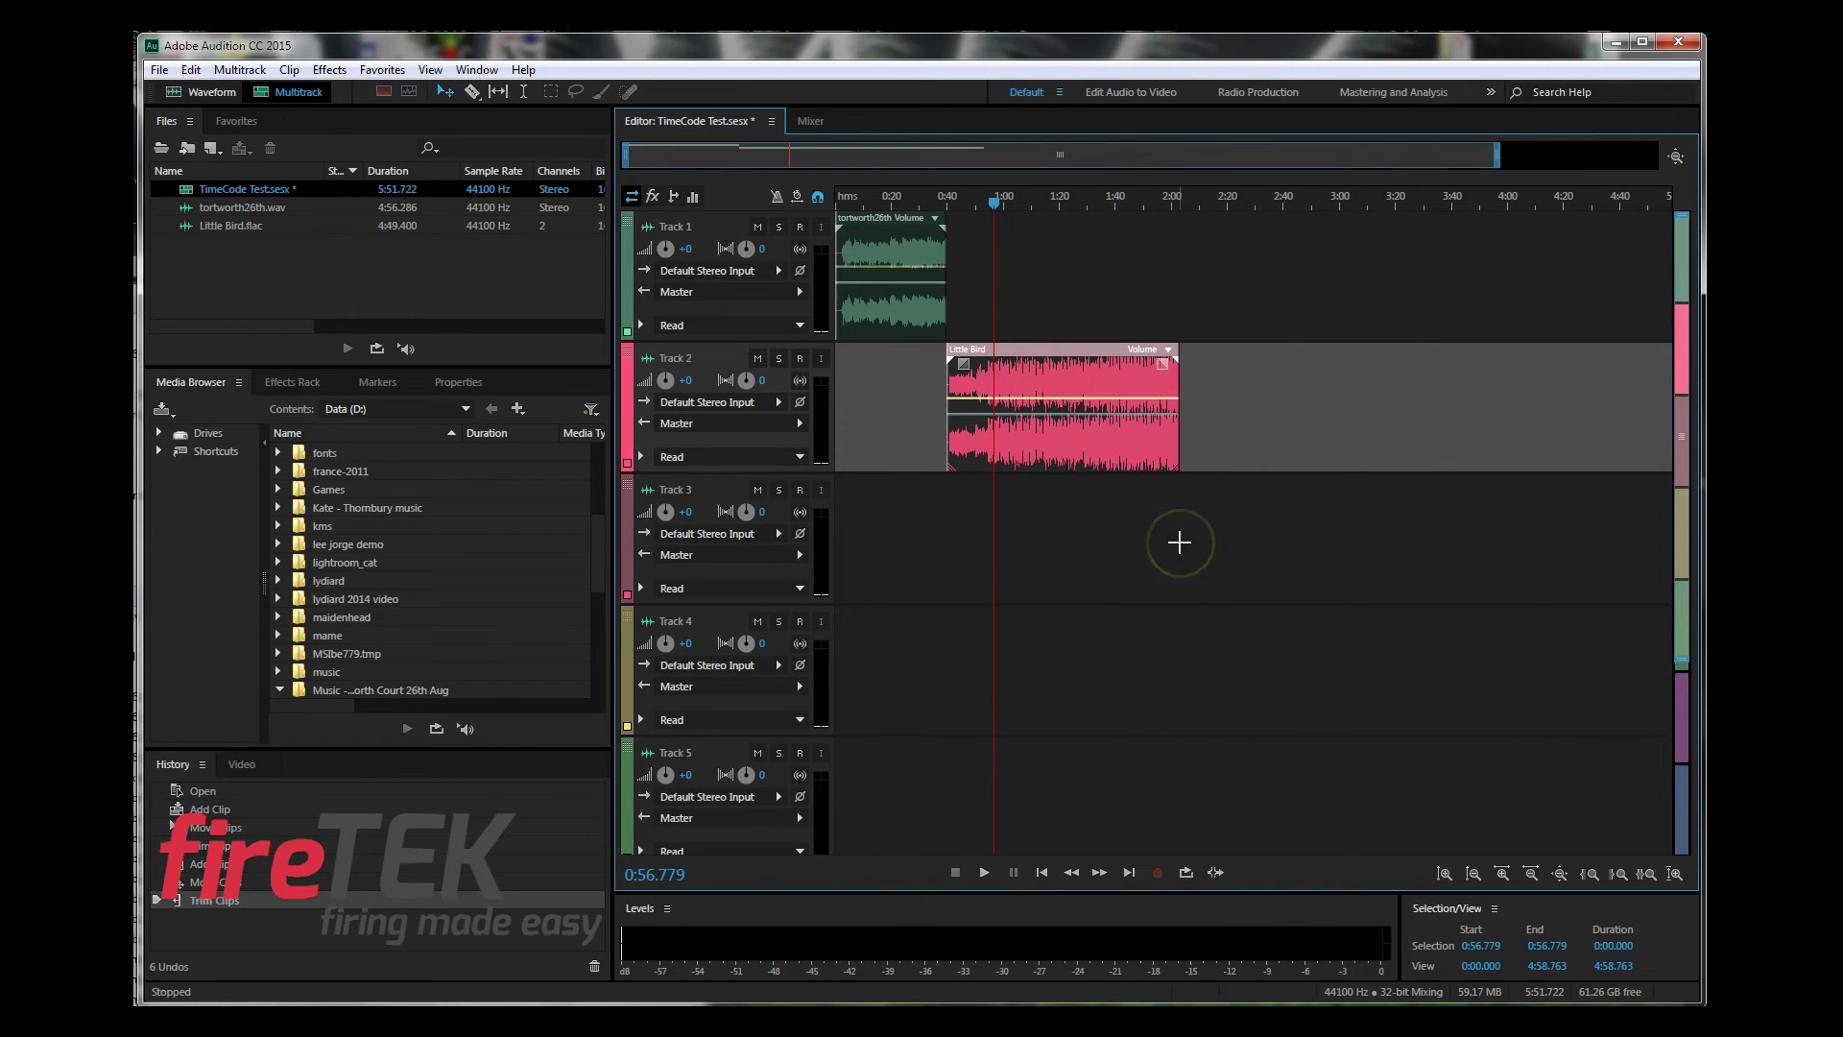
click(159, 69)
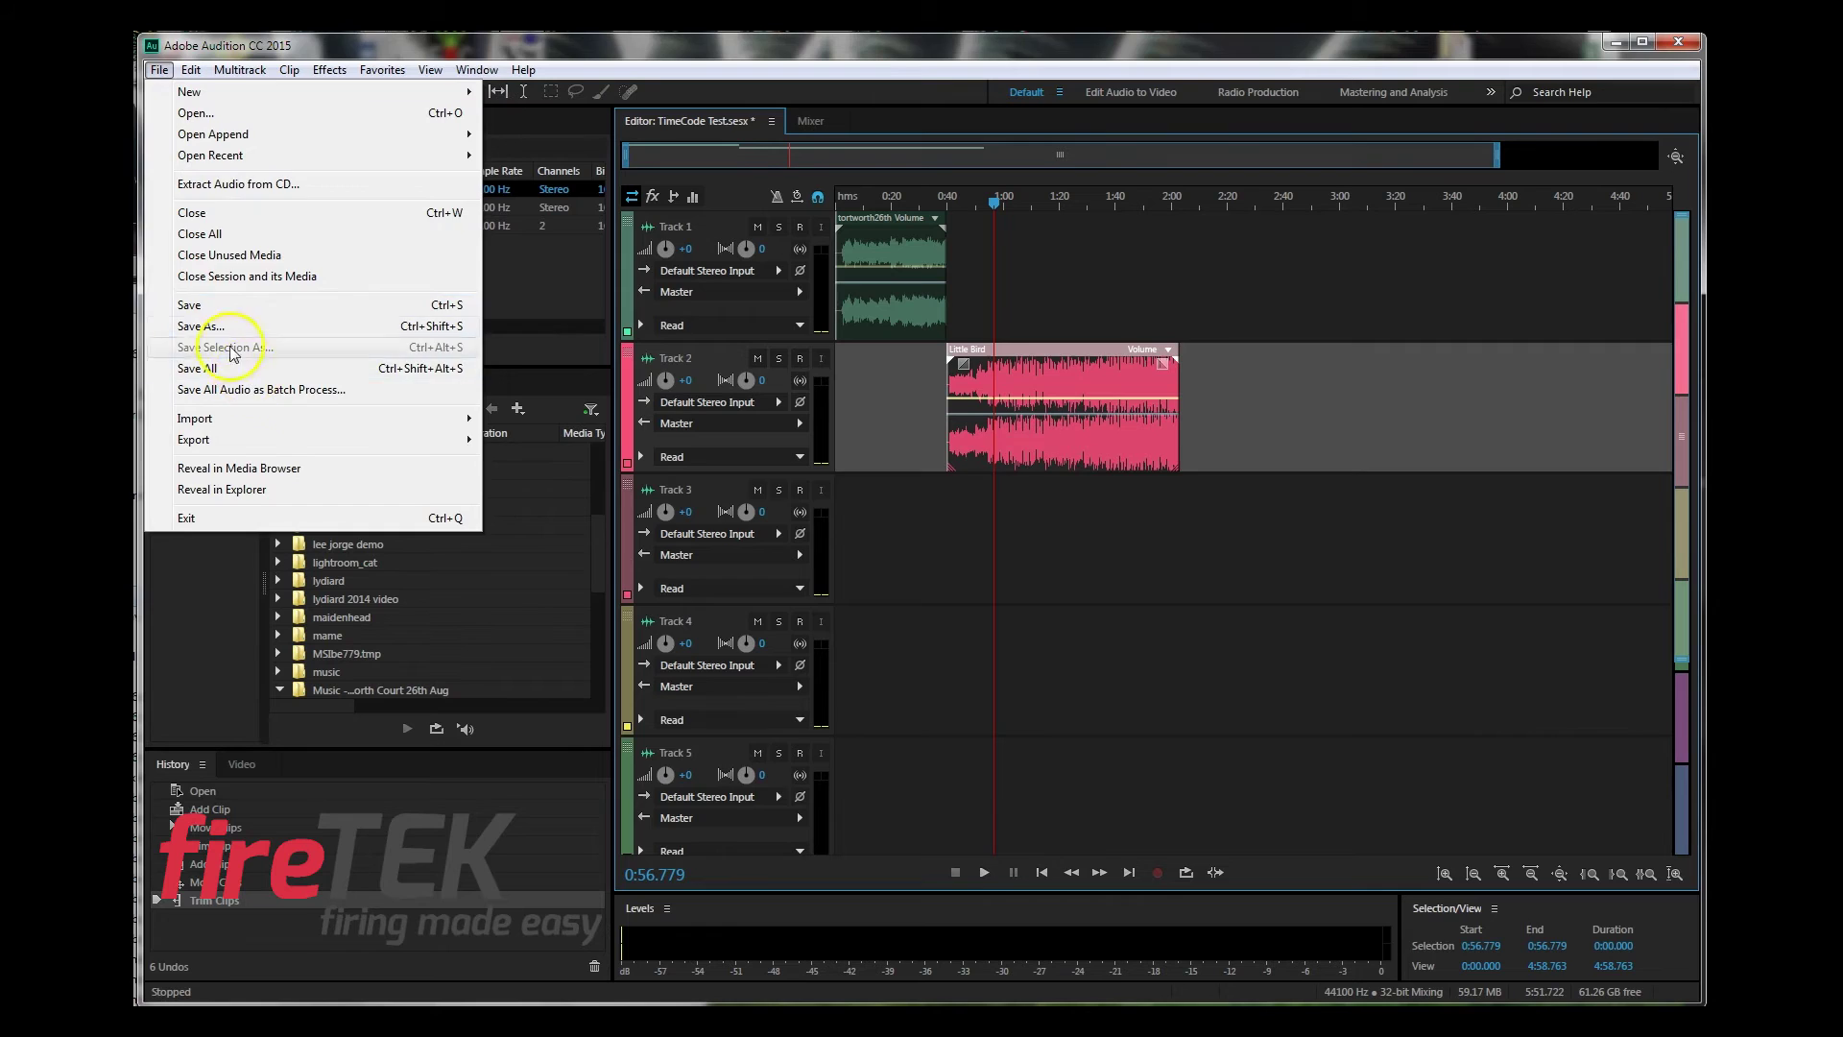
Step: Save All, copying the media into the TimeCode Test session folder
click(200, 305)
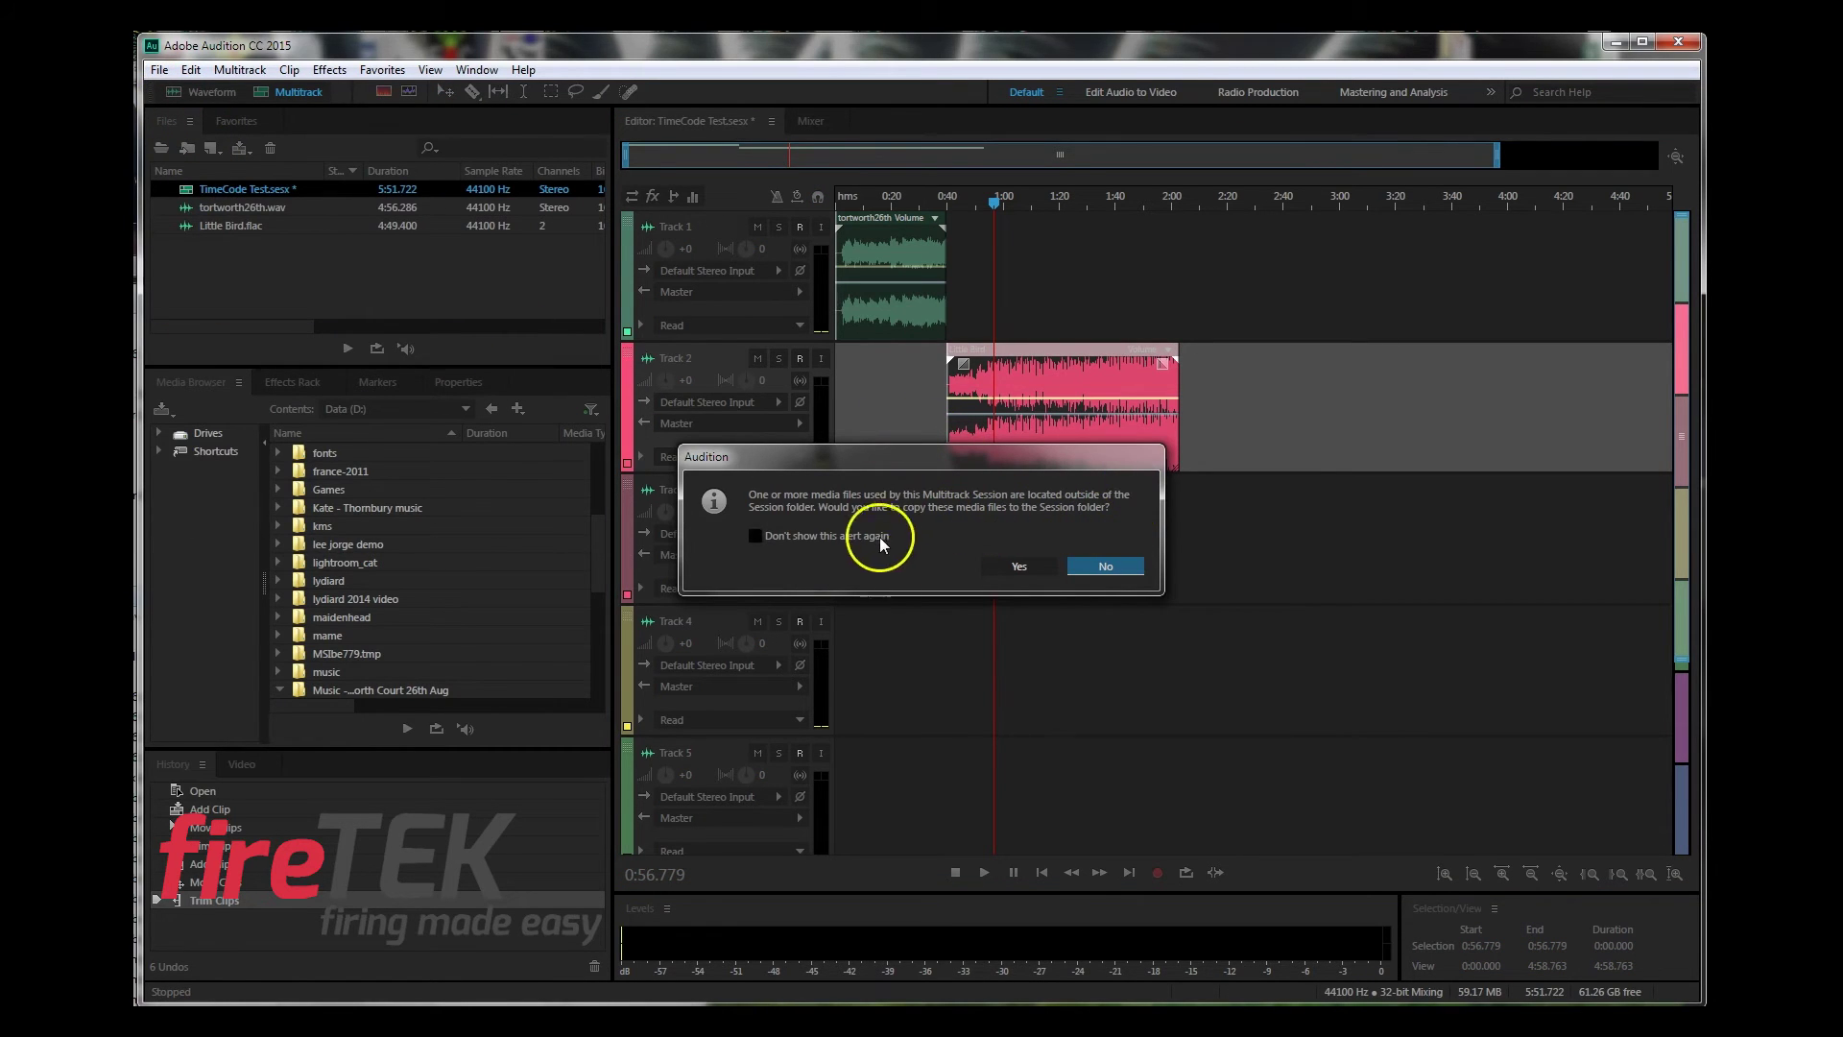
click(1017, 566)
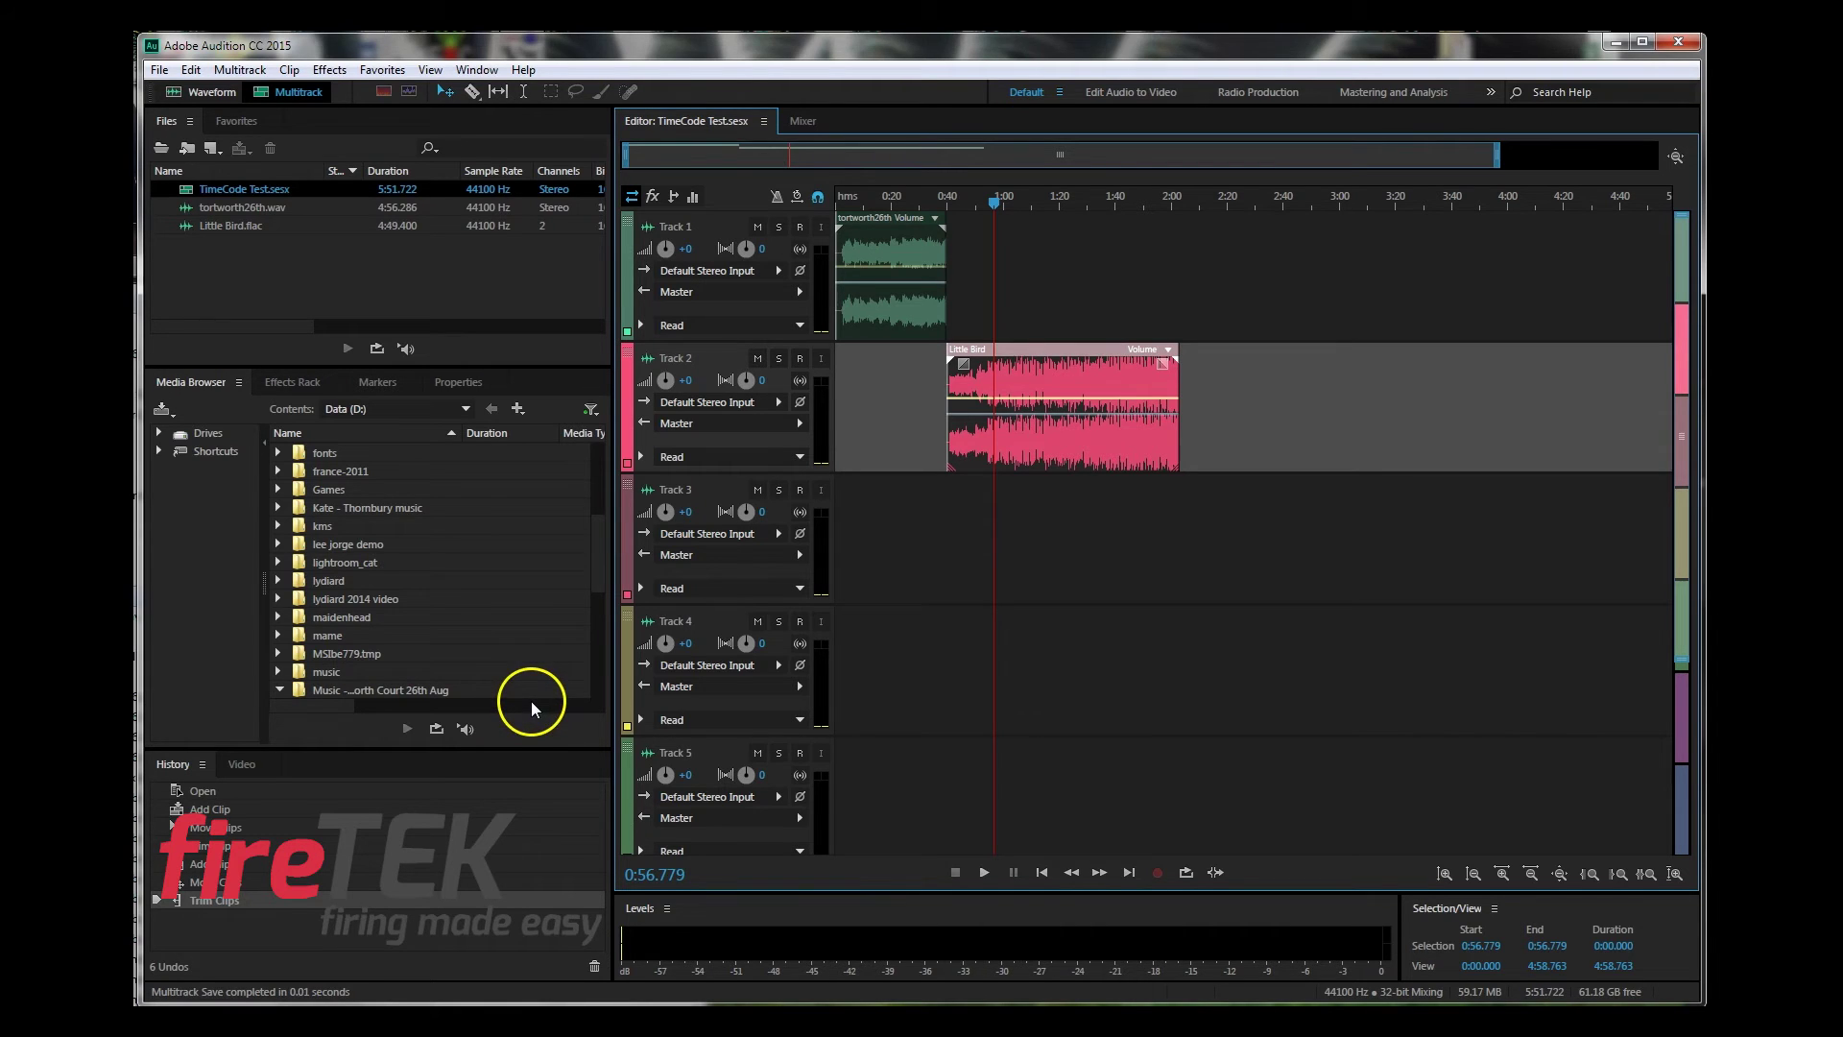
key(alt+Tab)
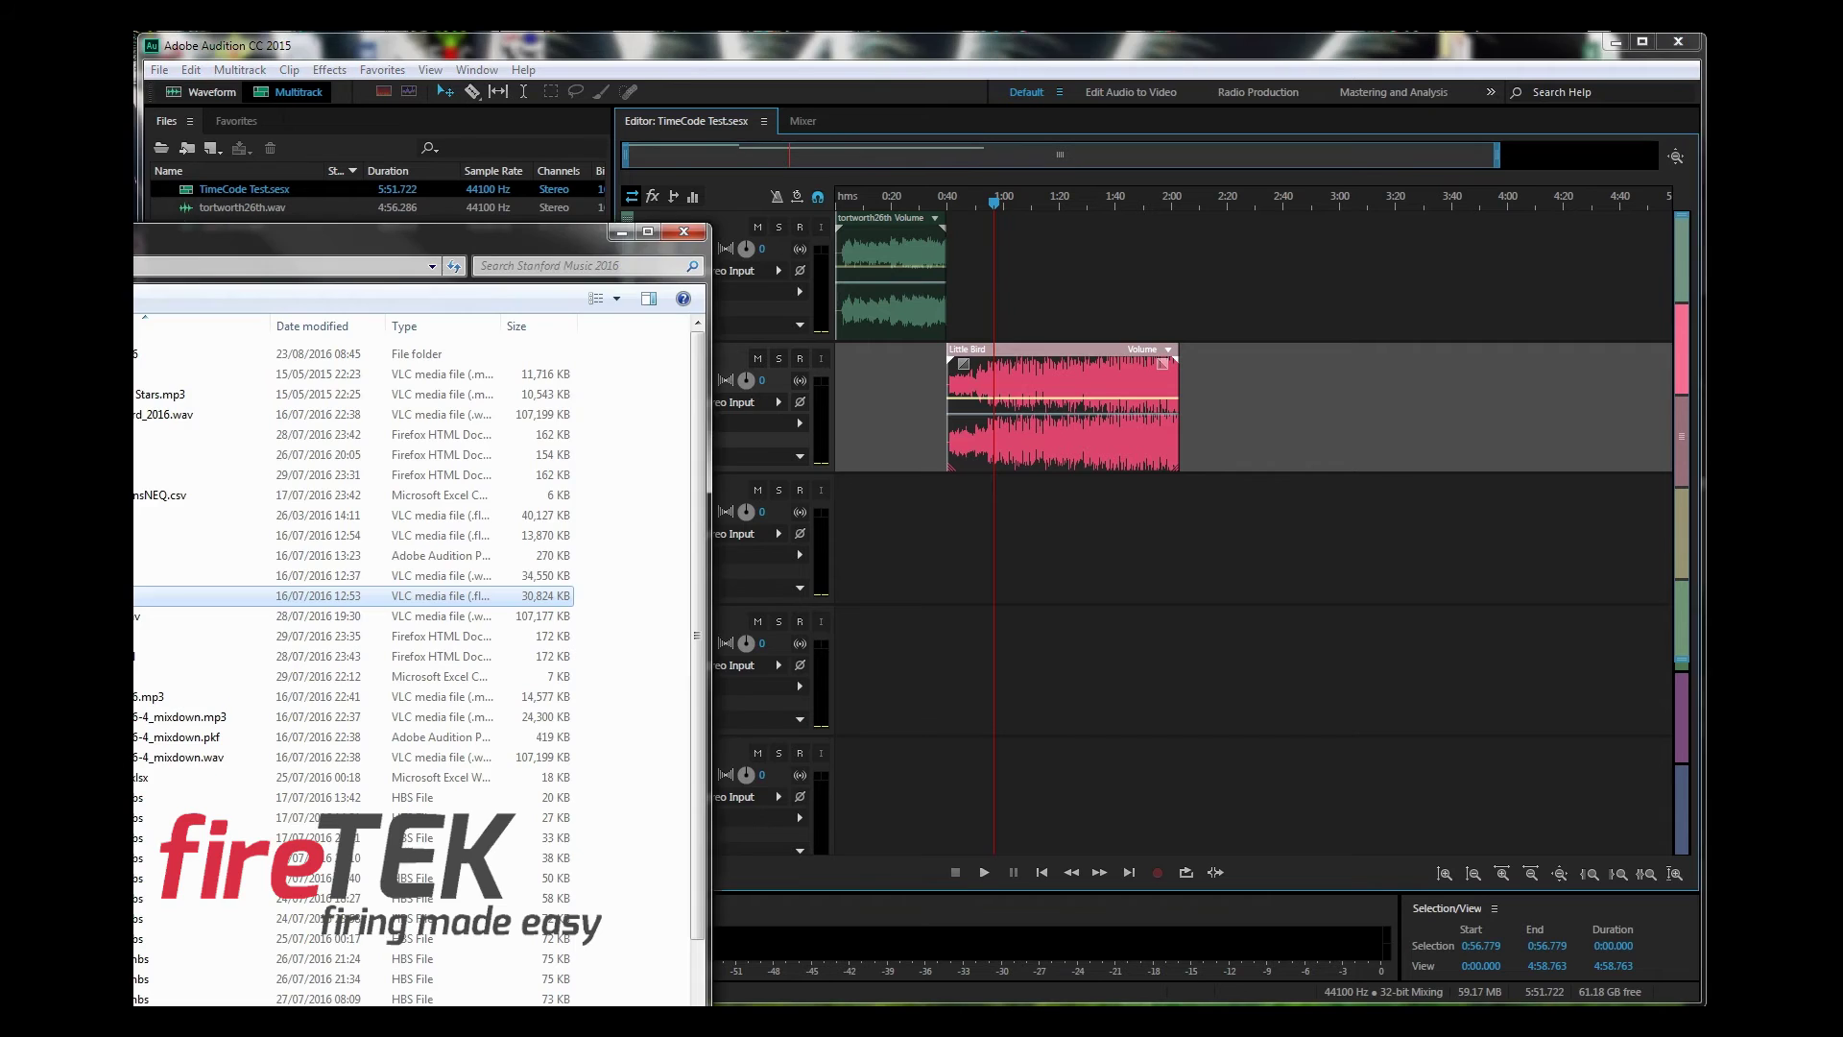
Step: Close Explorer and start an Entire Session multitrack mixdown export
click(682, 233)
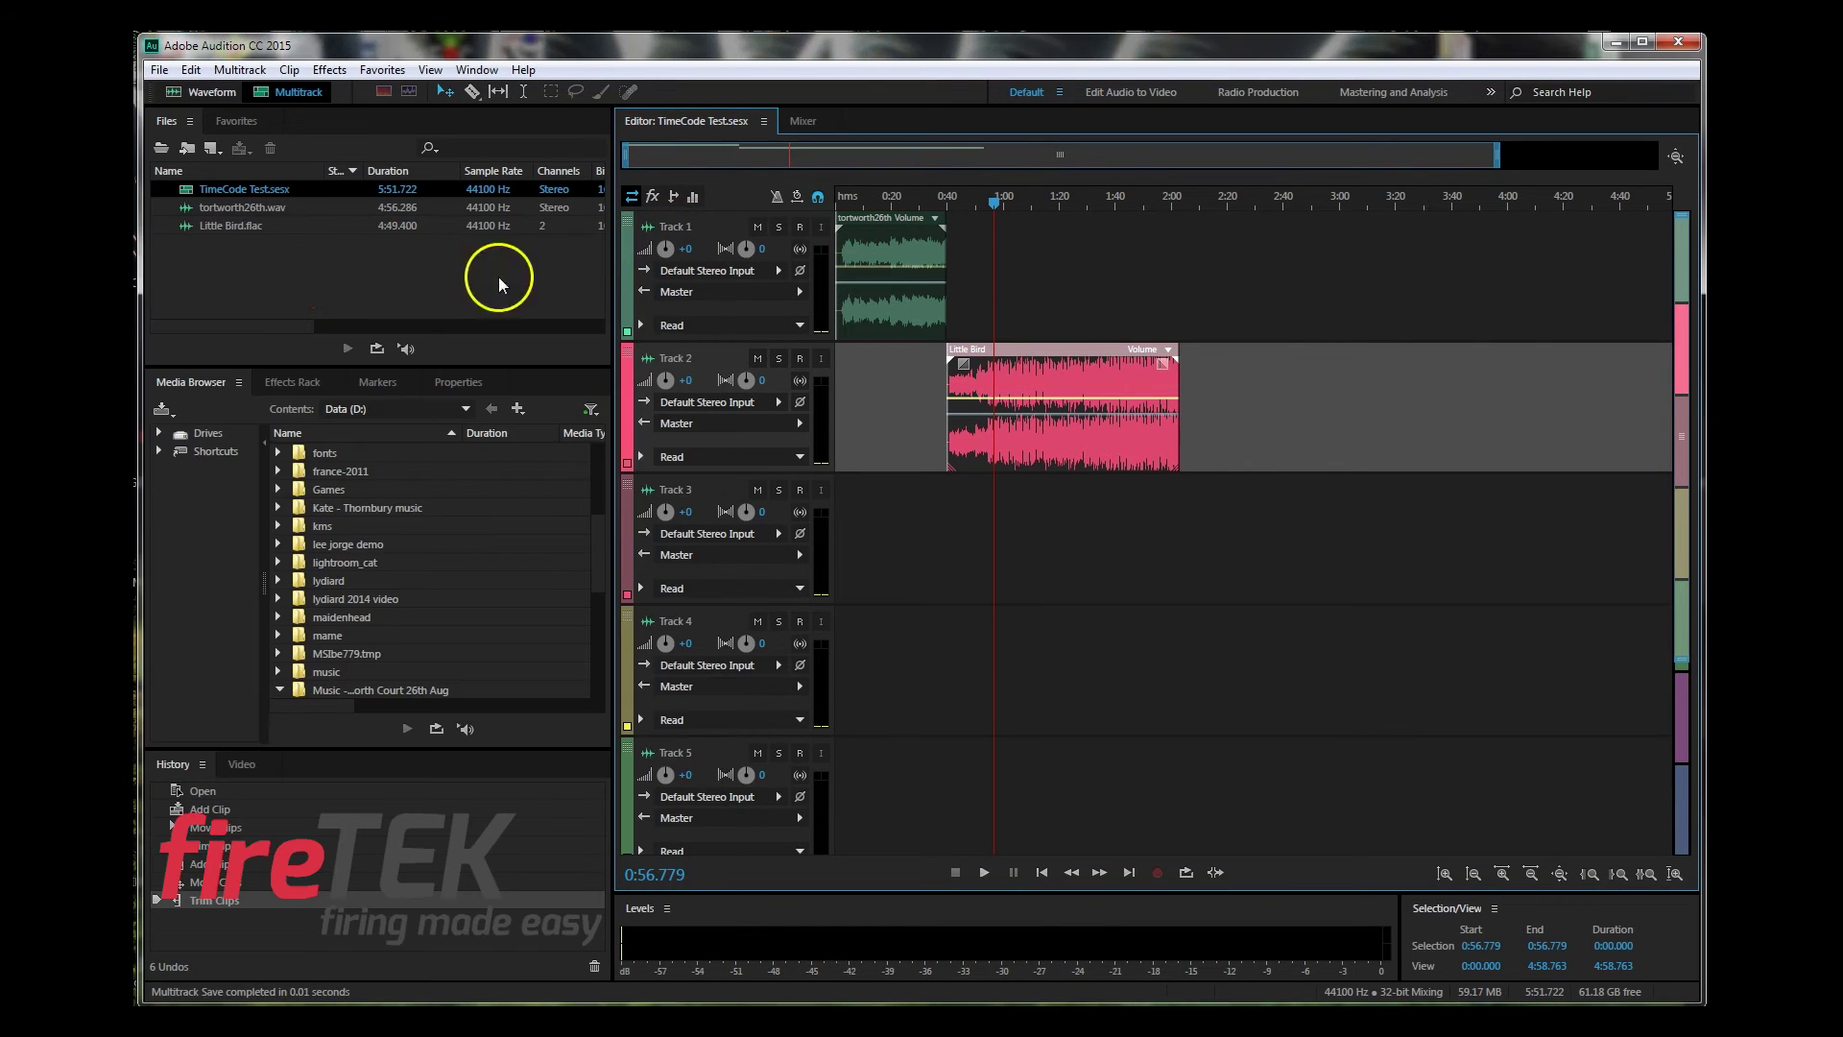
click(160, 70)
mouse_move(240, 439)
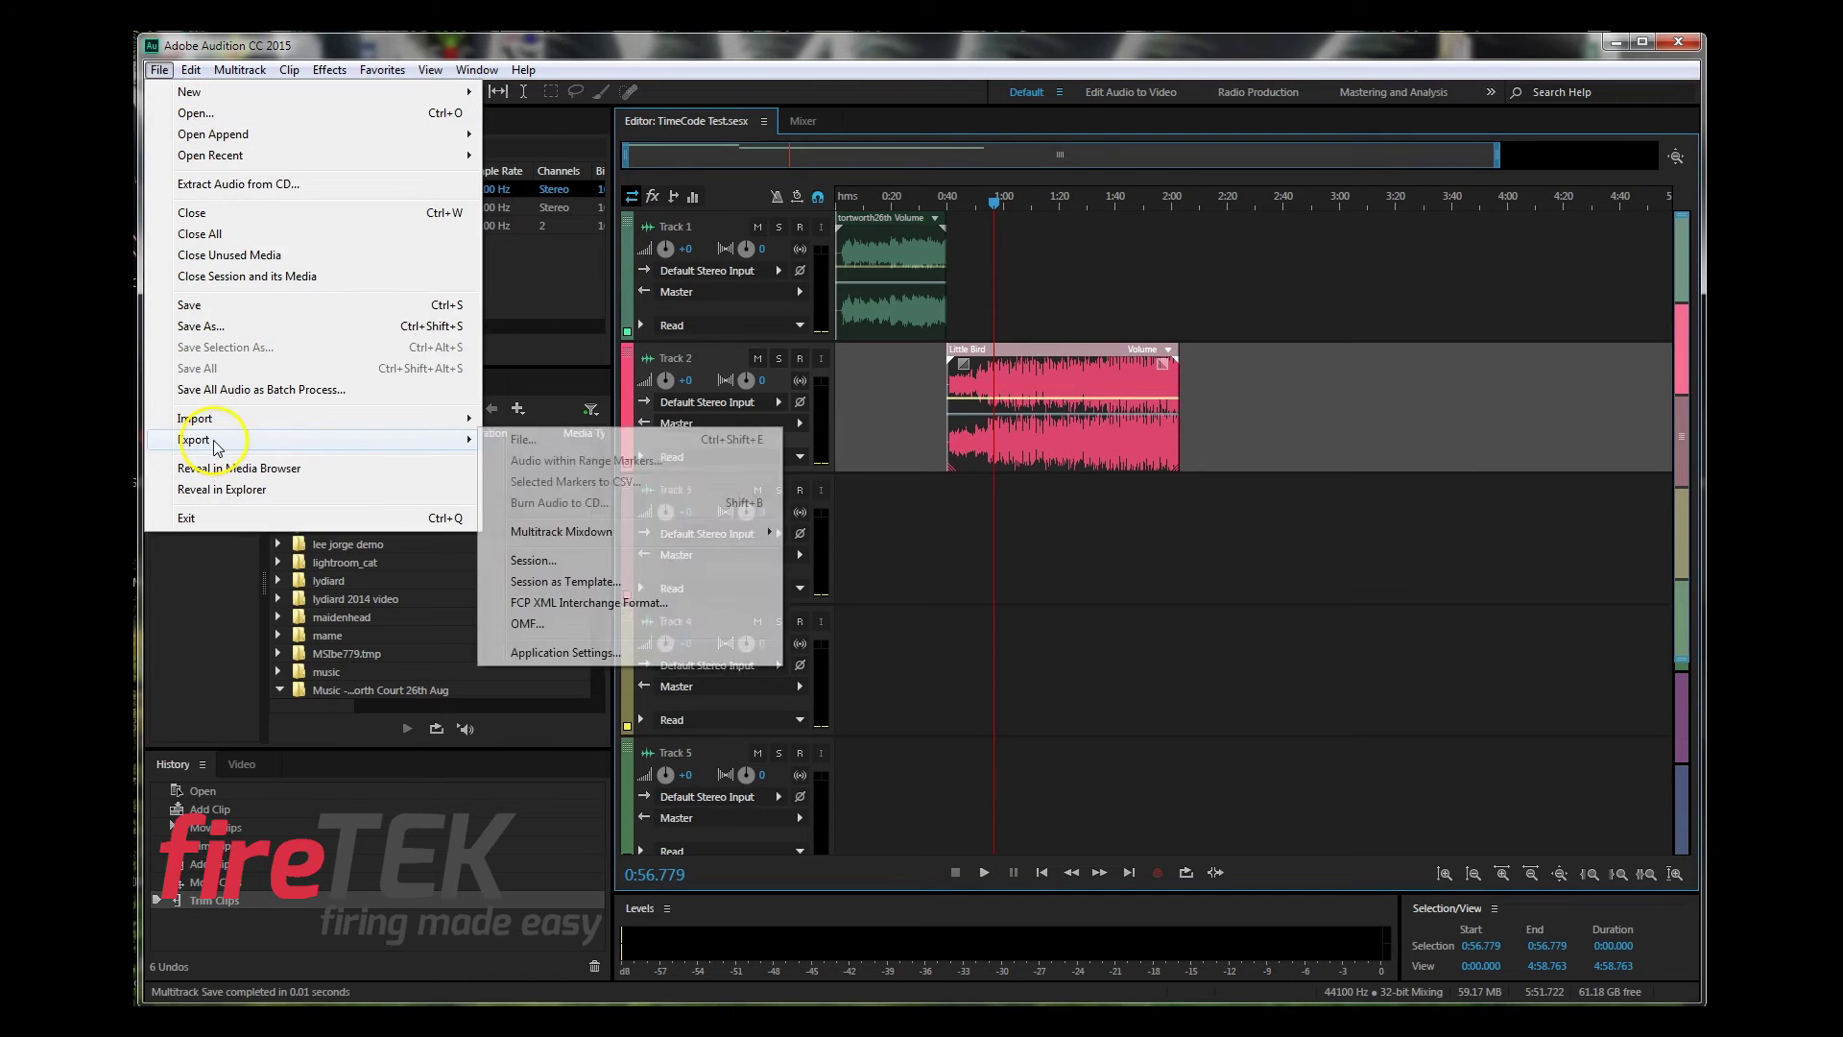
mouse_move(658, 532)
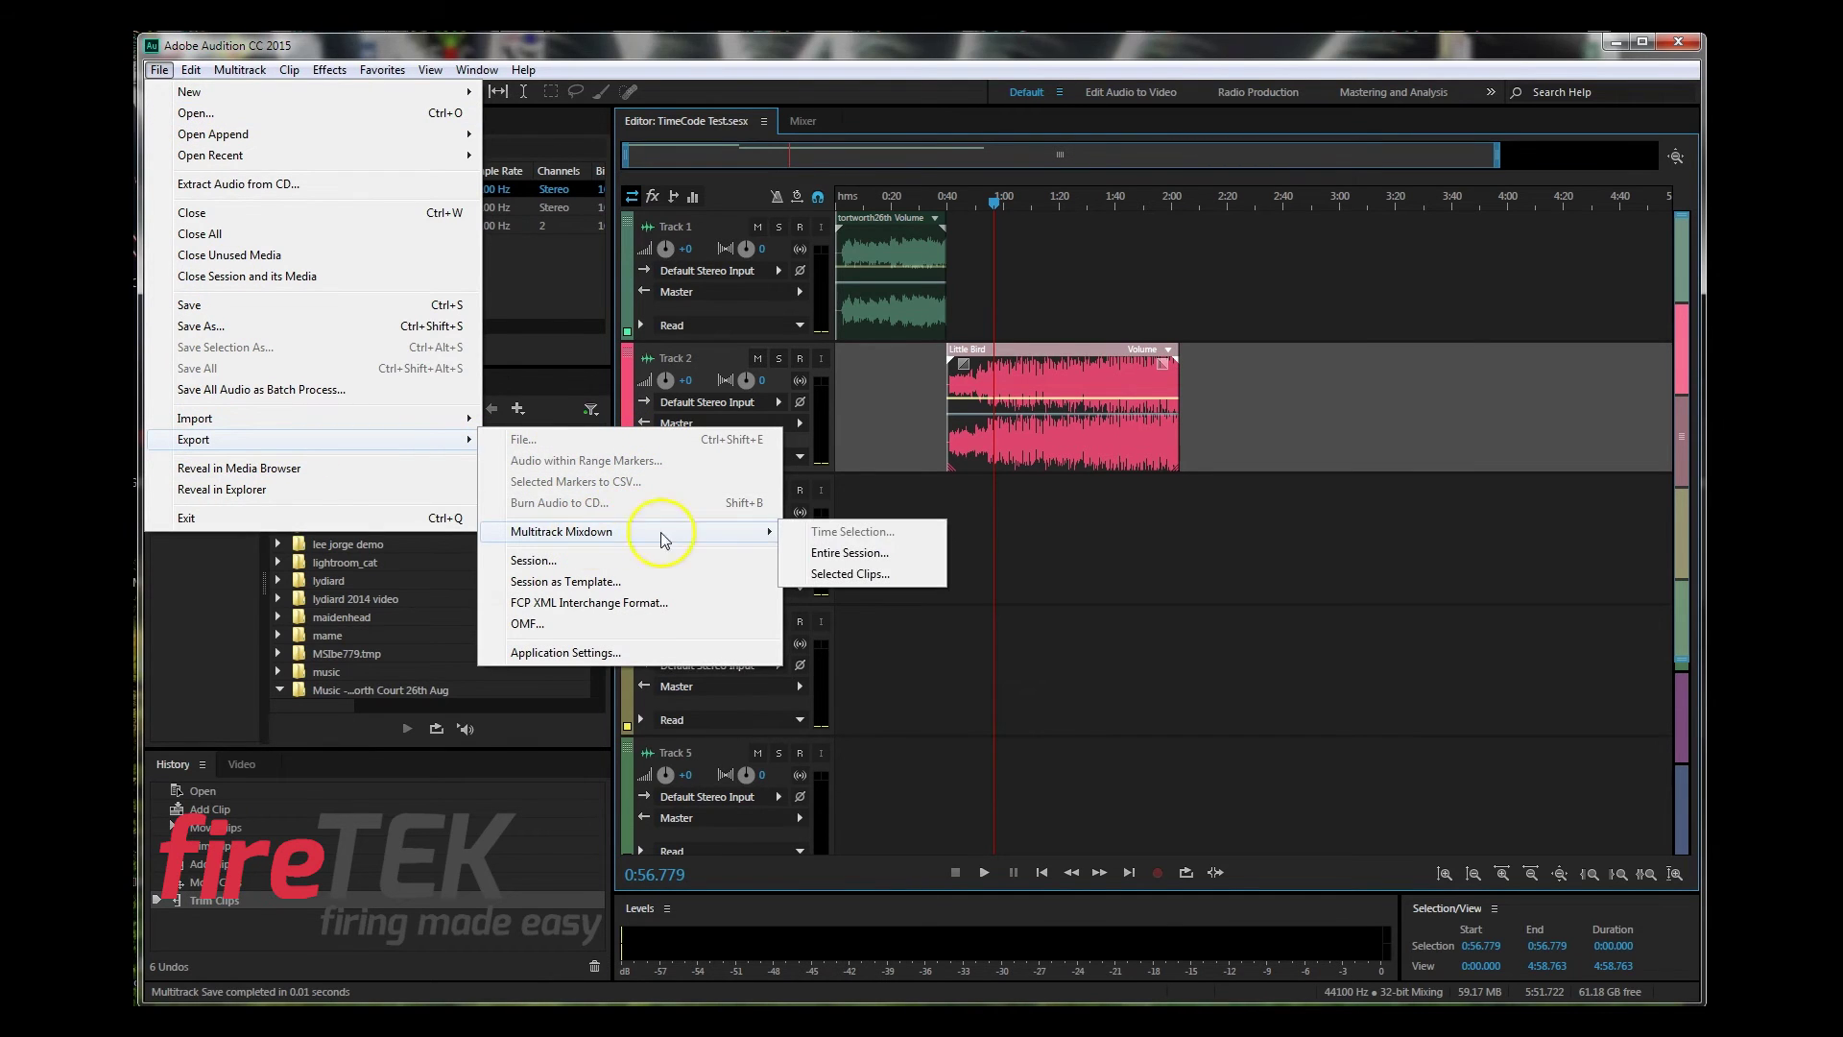
click(837, 555)
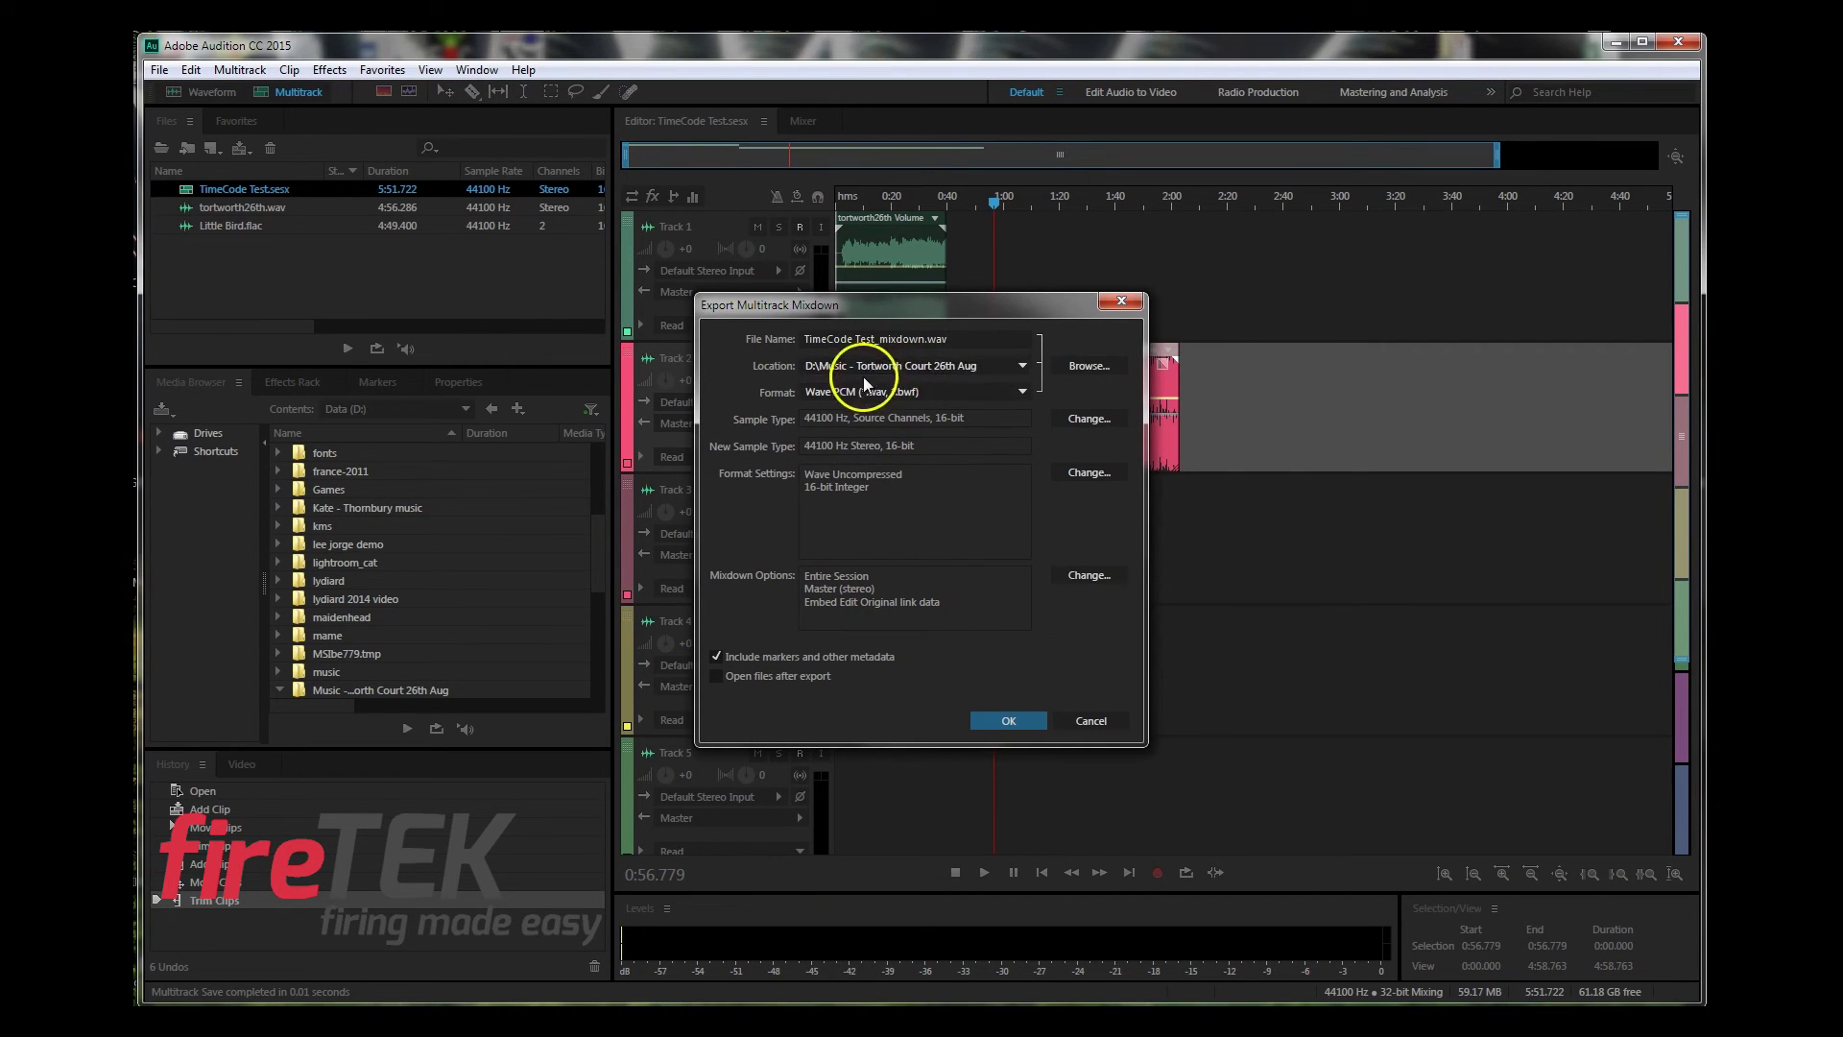
Step: Set the mixdown location to D:\1 - time code and export TimeCode Test_mixdown.wav
click(1090, 365)
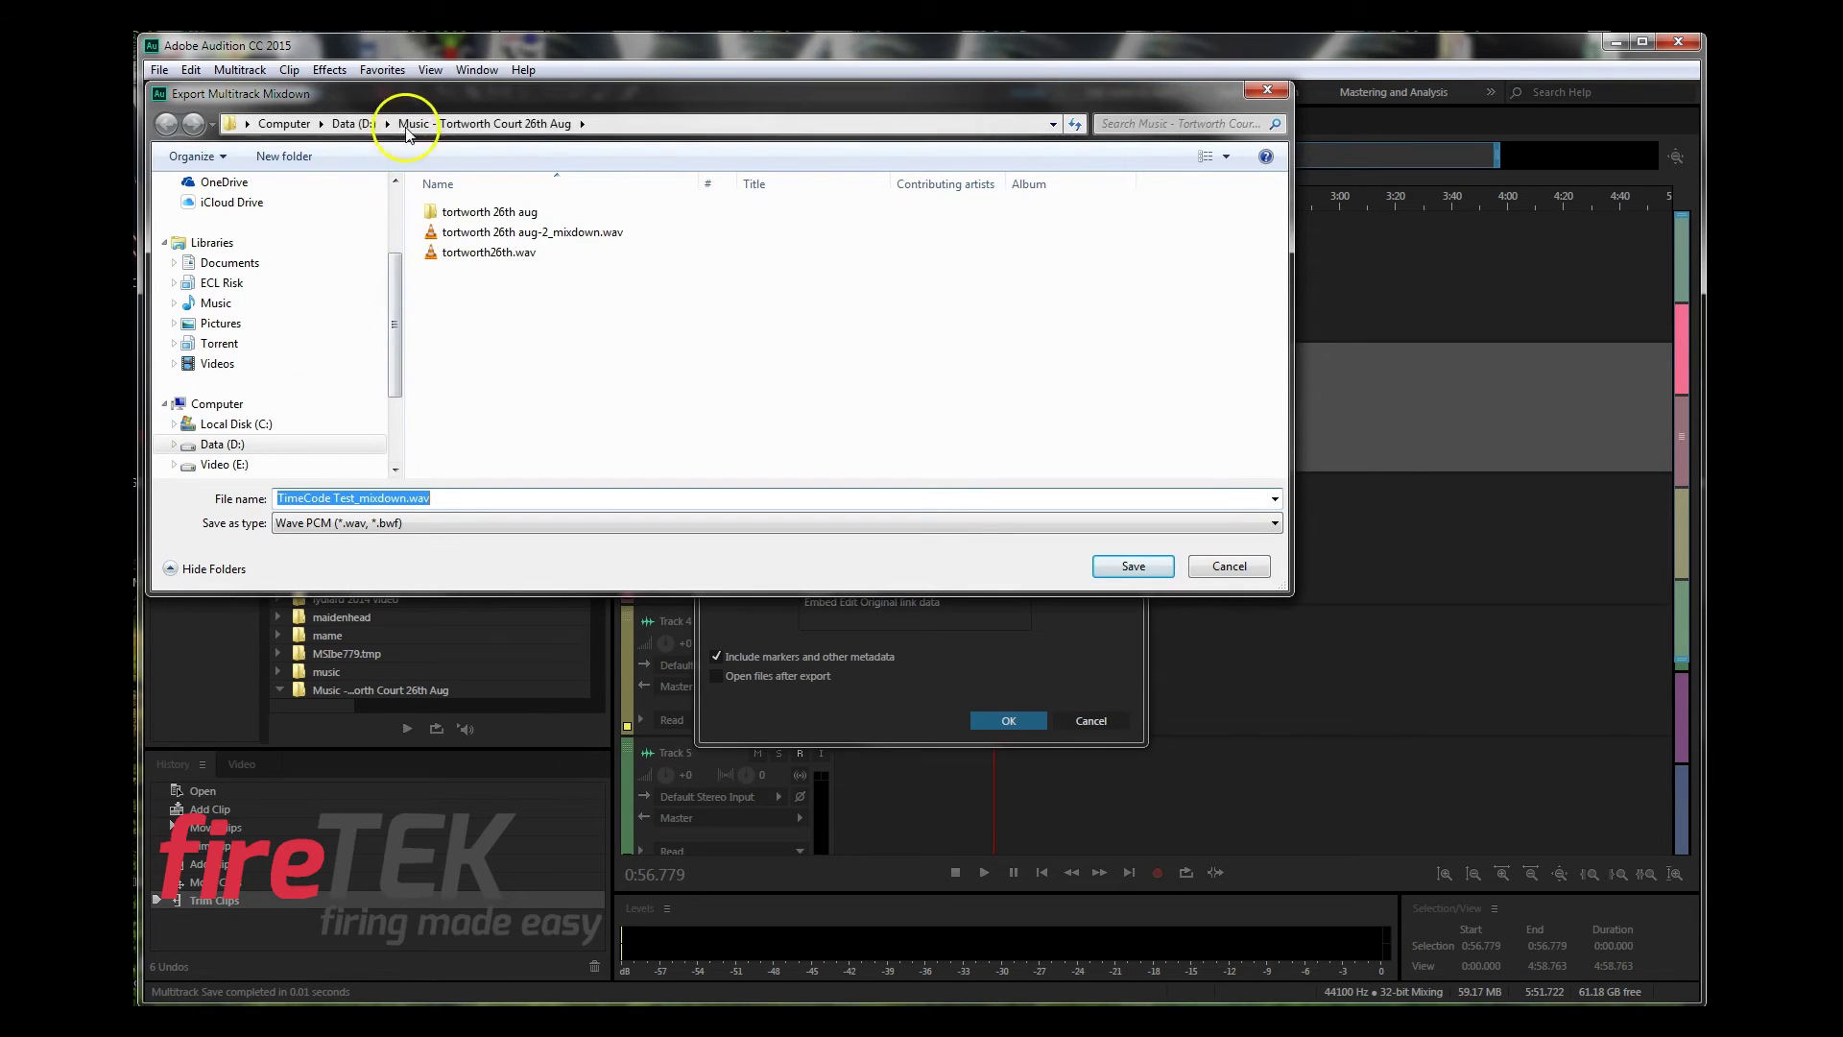
click(353, 123)
double_click(476, 233)
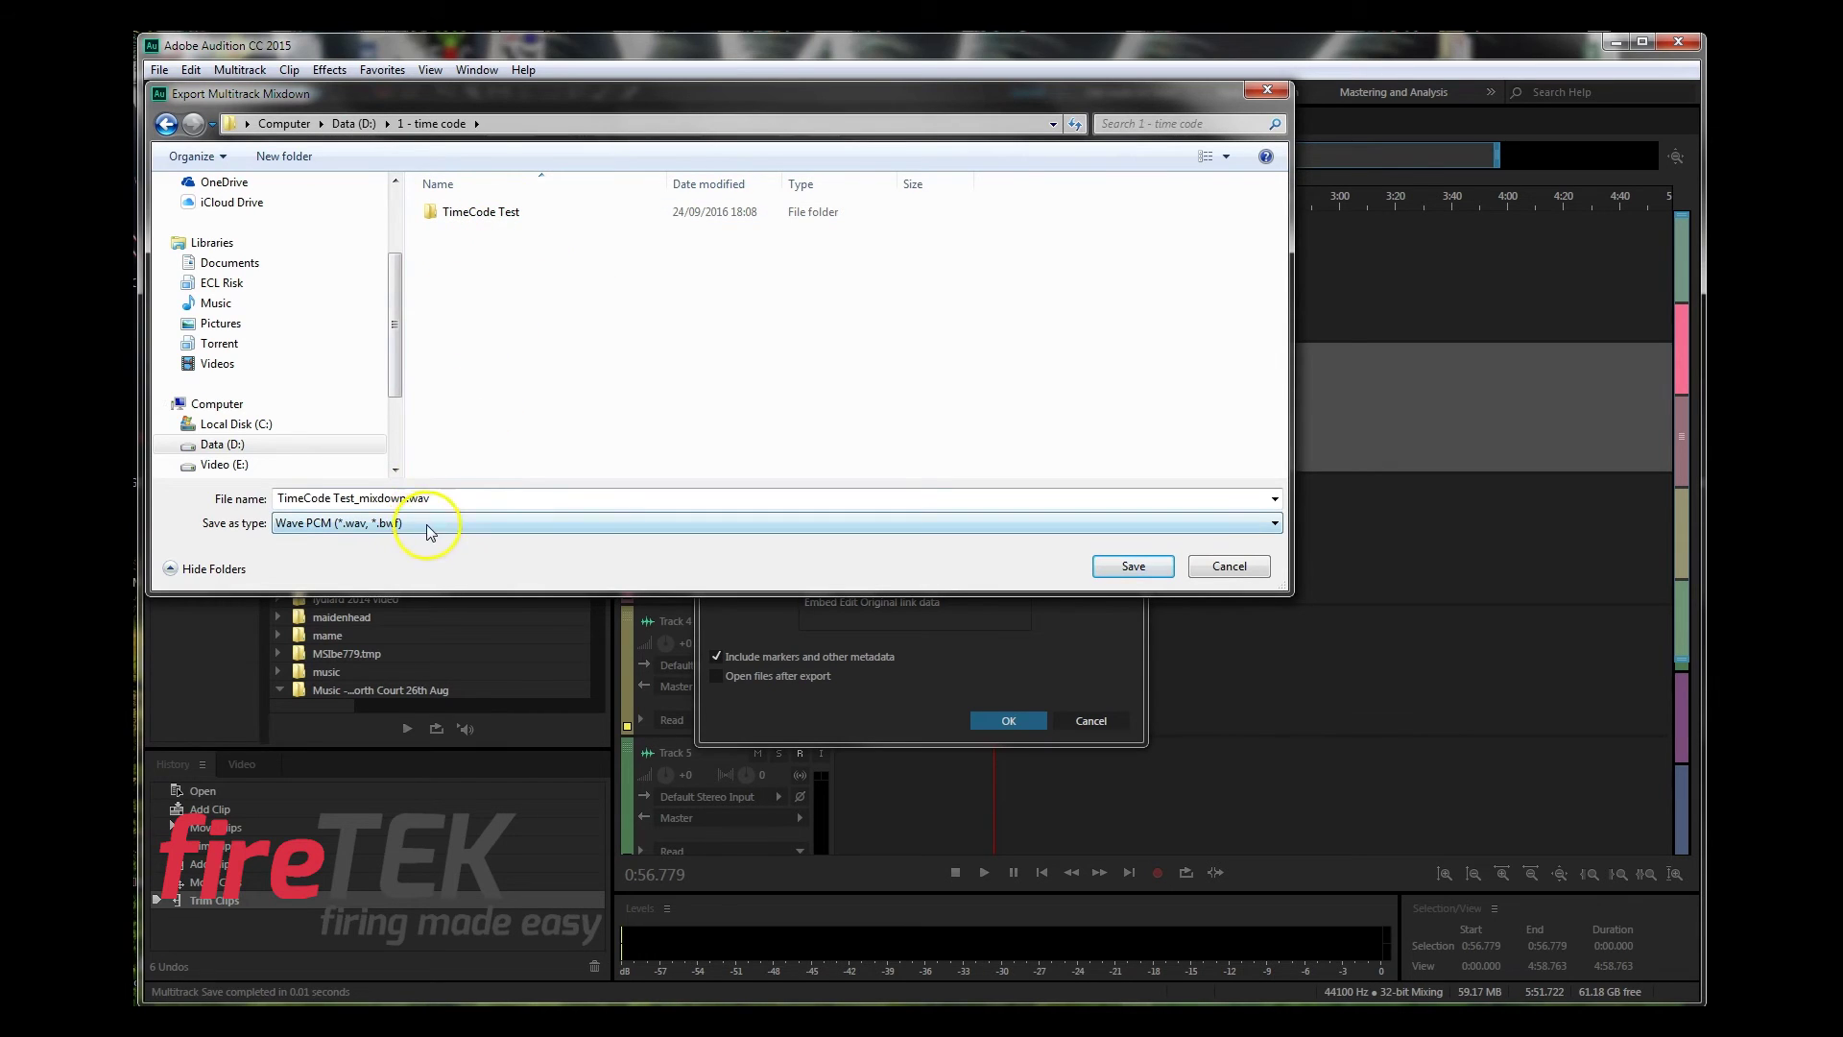
click(1123, 567)
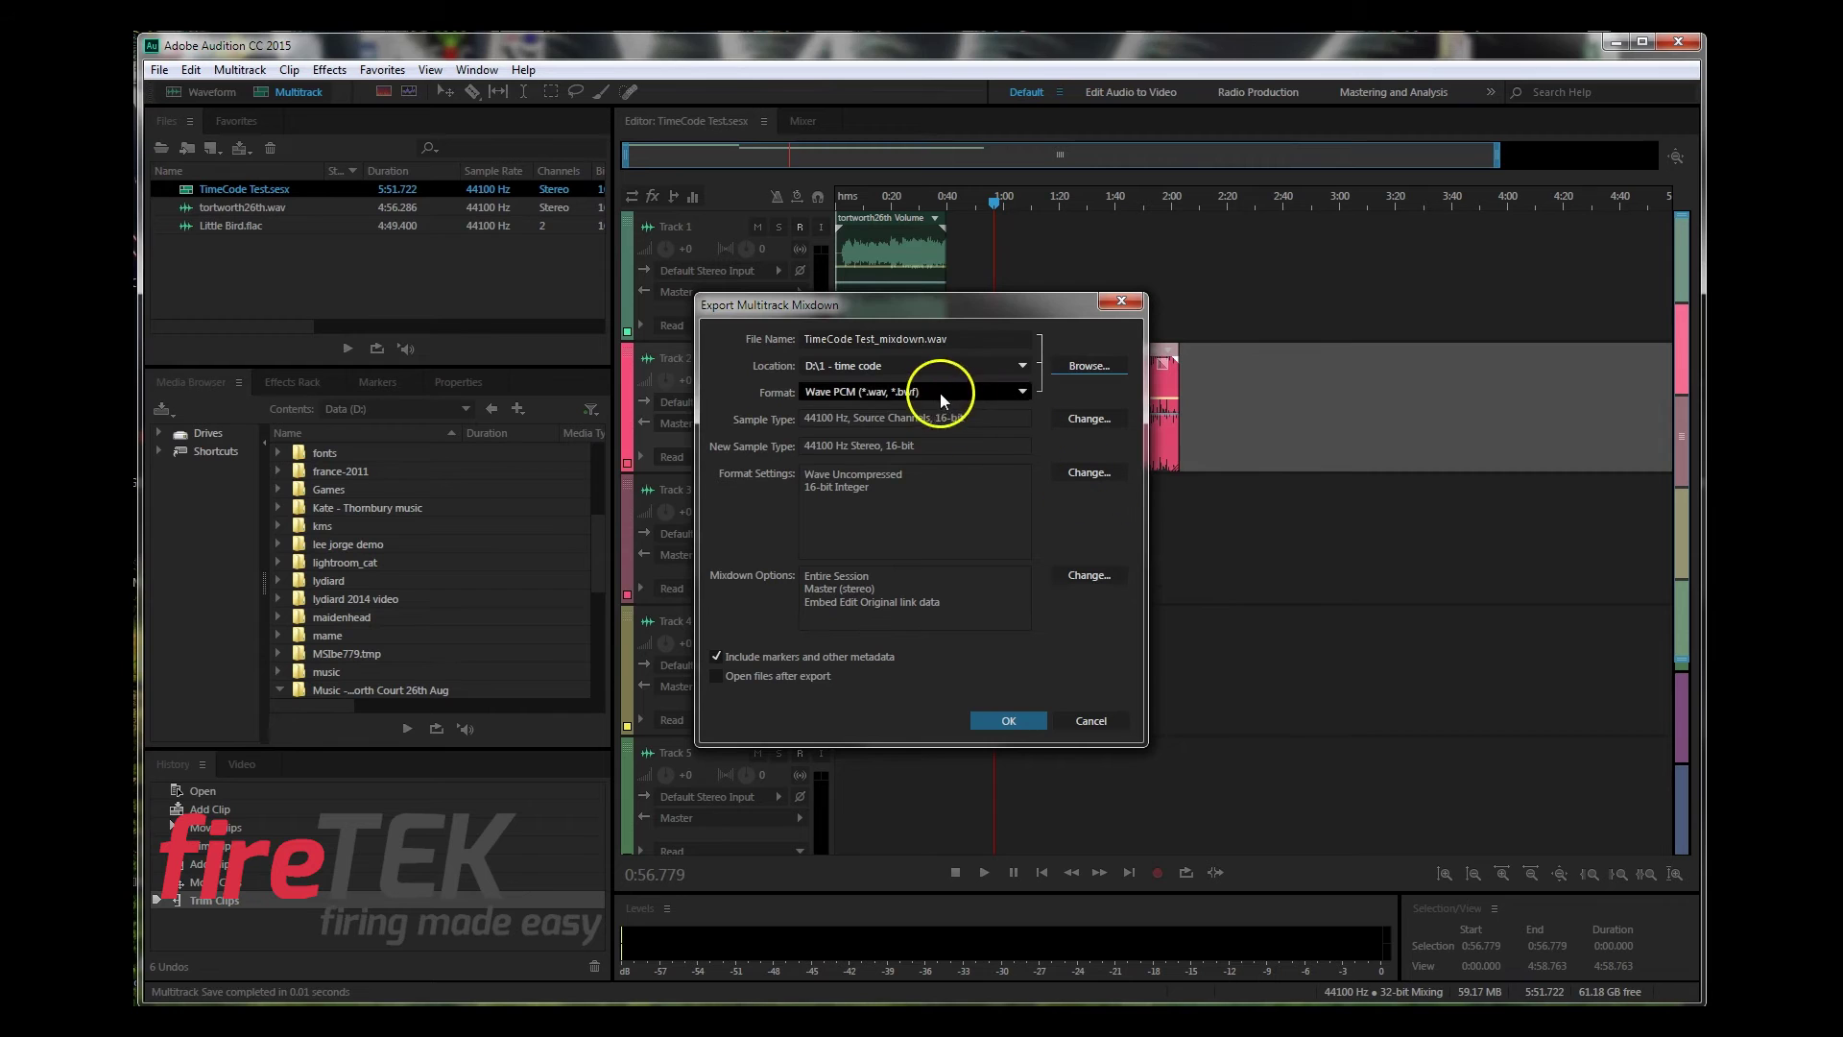
click(1008, 721)
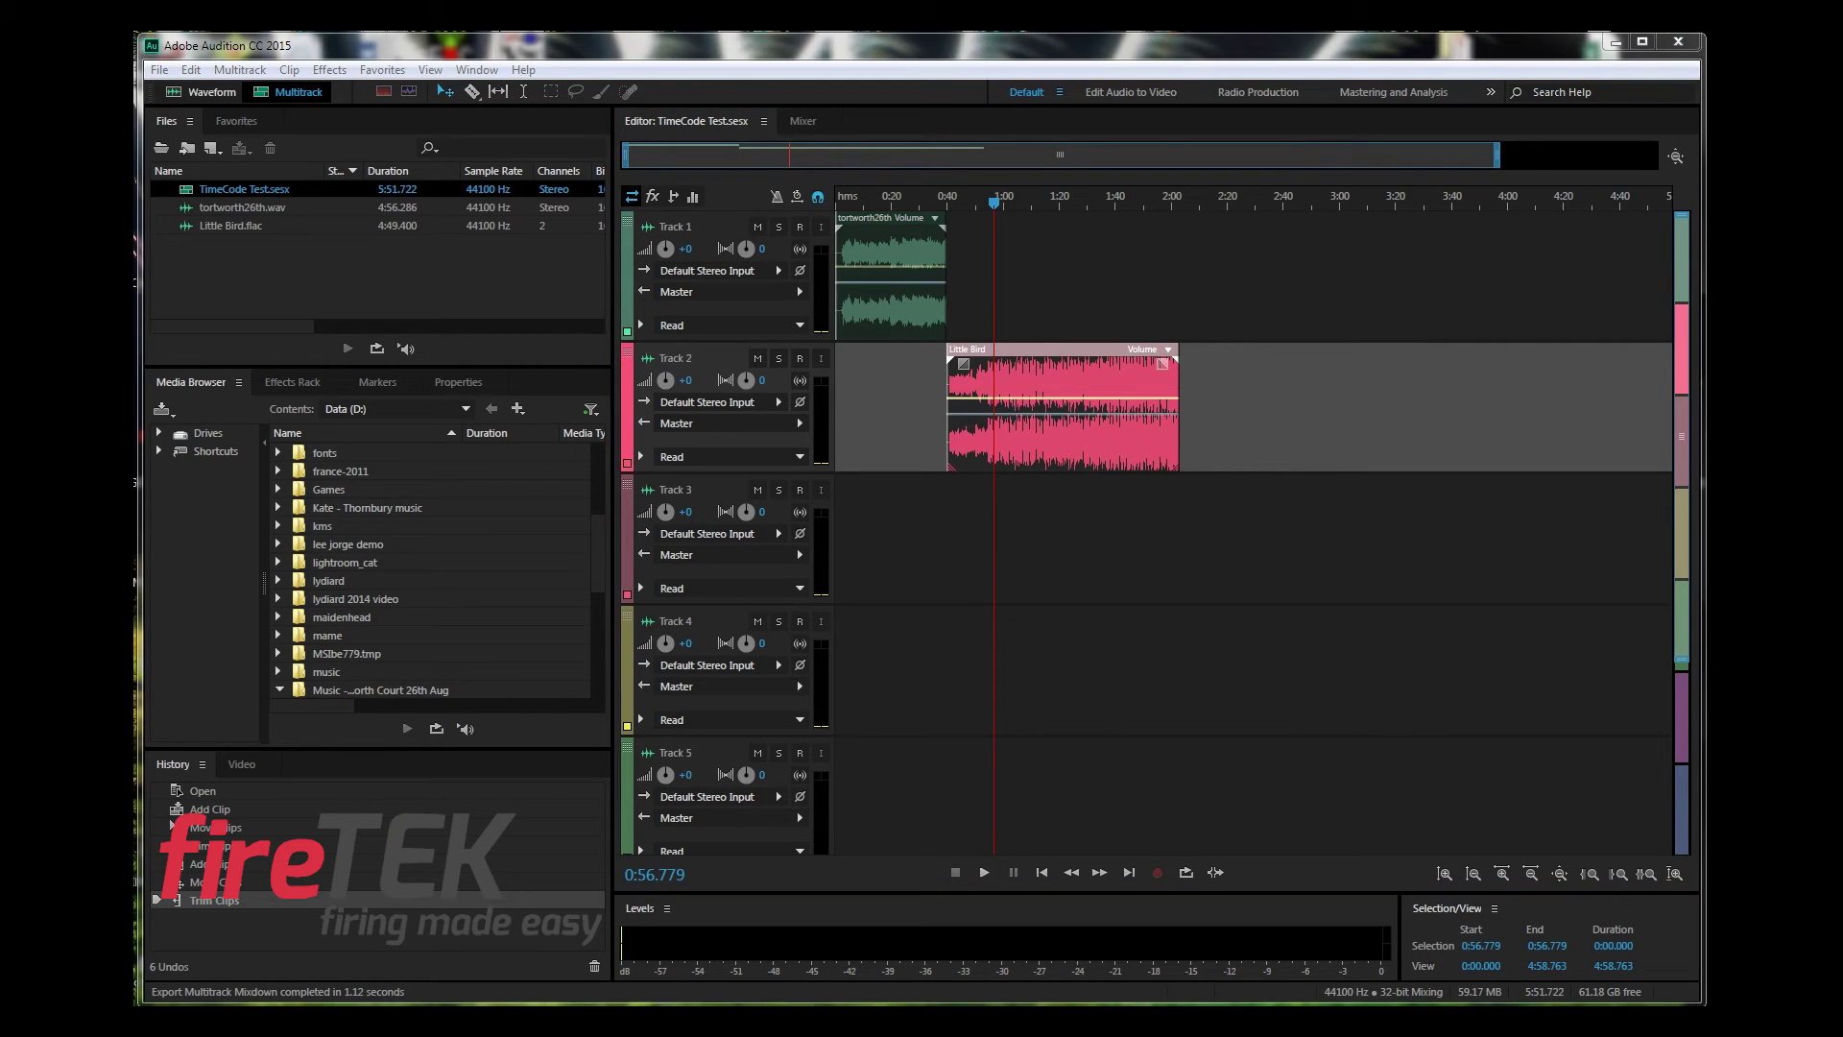
Step: Import TimeCode Test_mixdown.wav into the Files panel and open it in the Waveform editor
key(super+e)
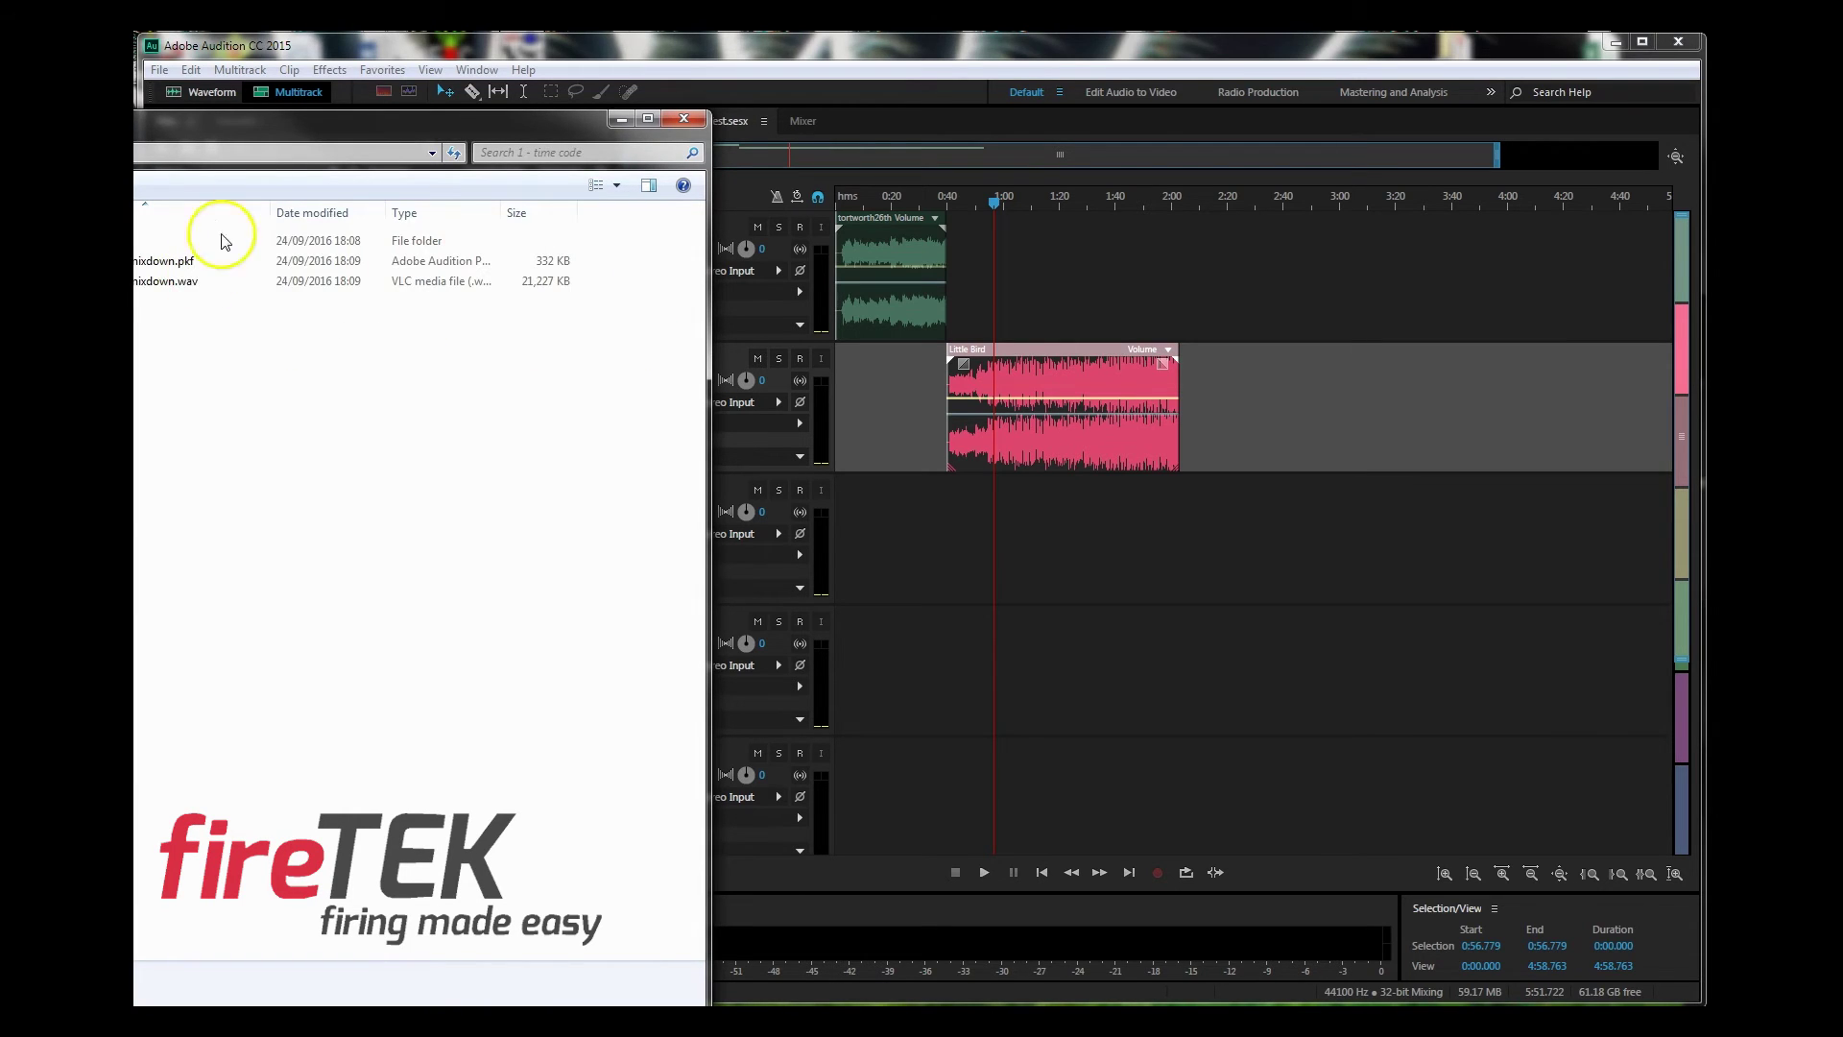
drag(528, 118, 452, 448)
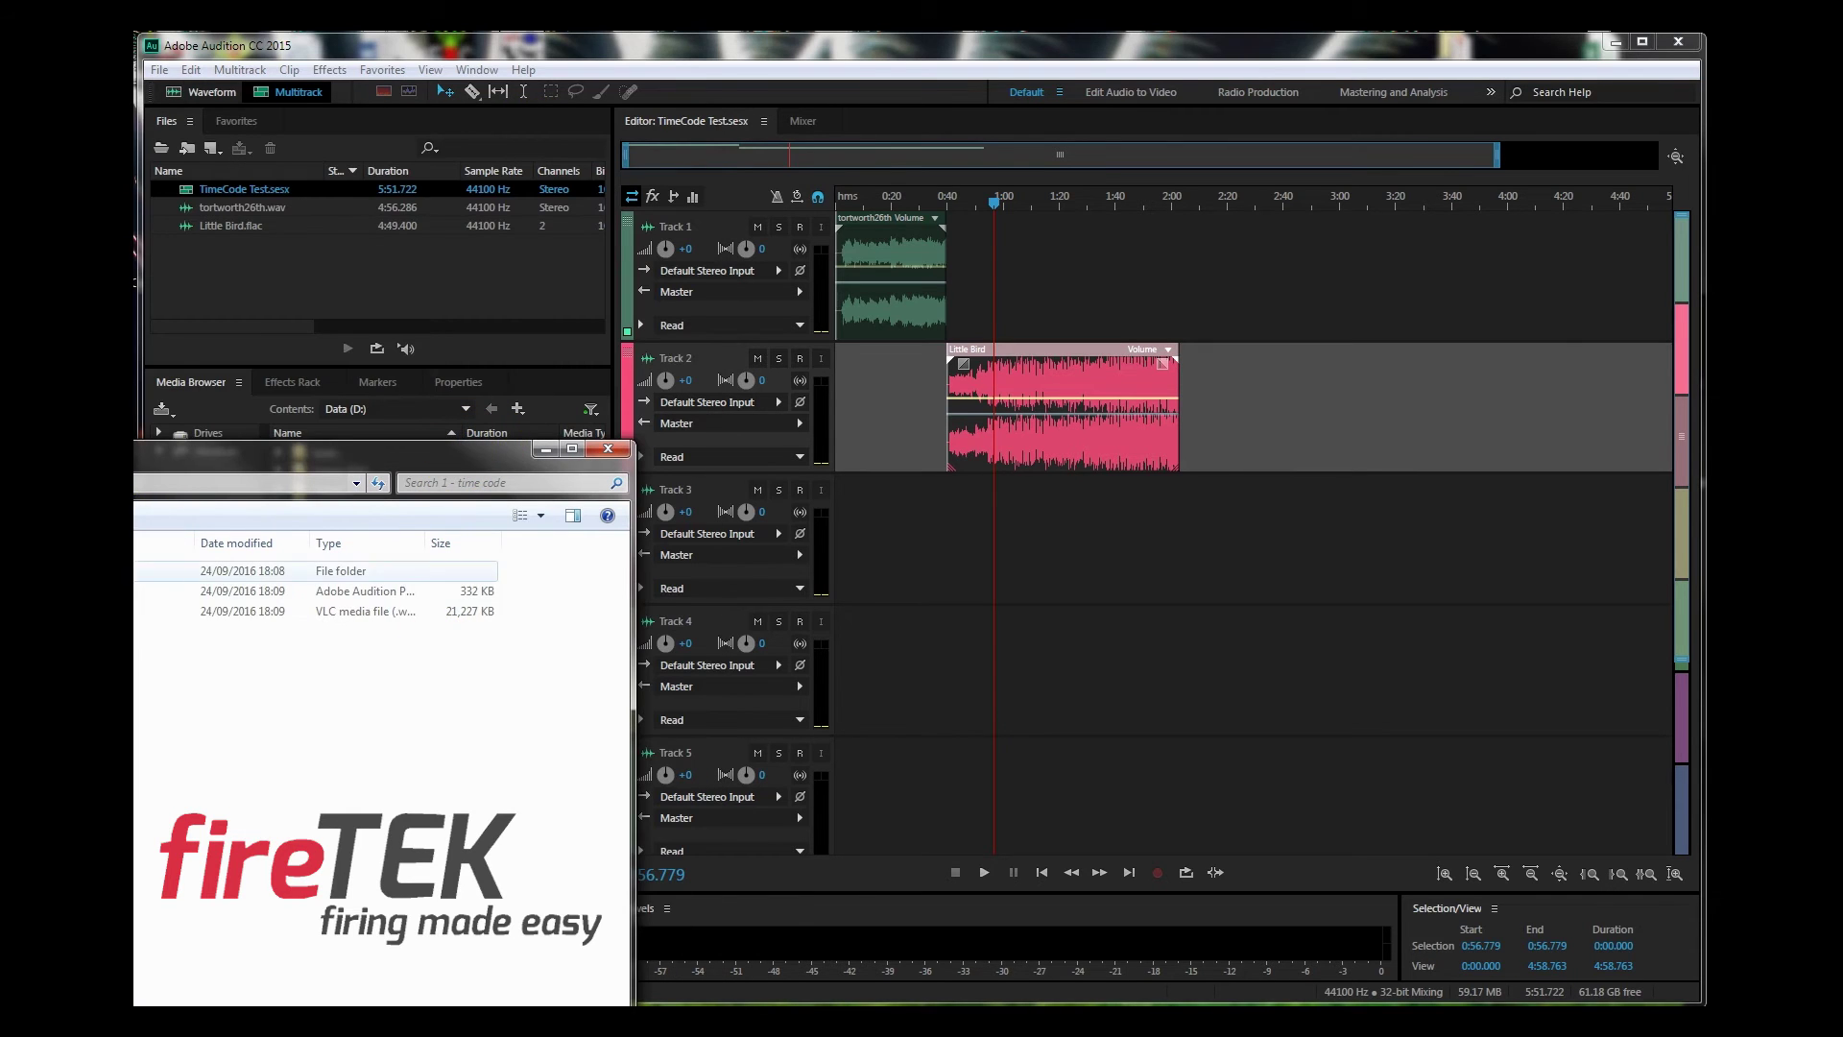
drag(249, 610, 282, 286)
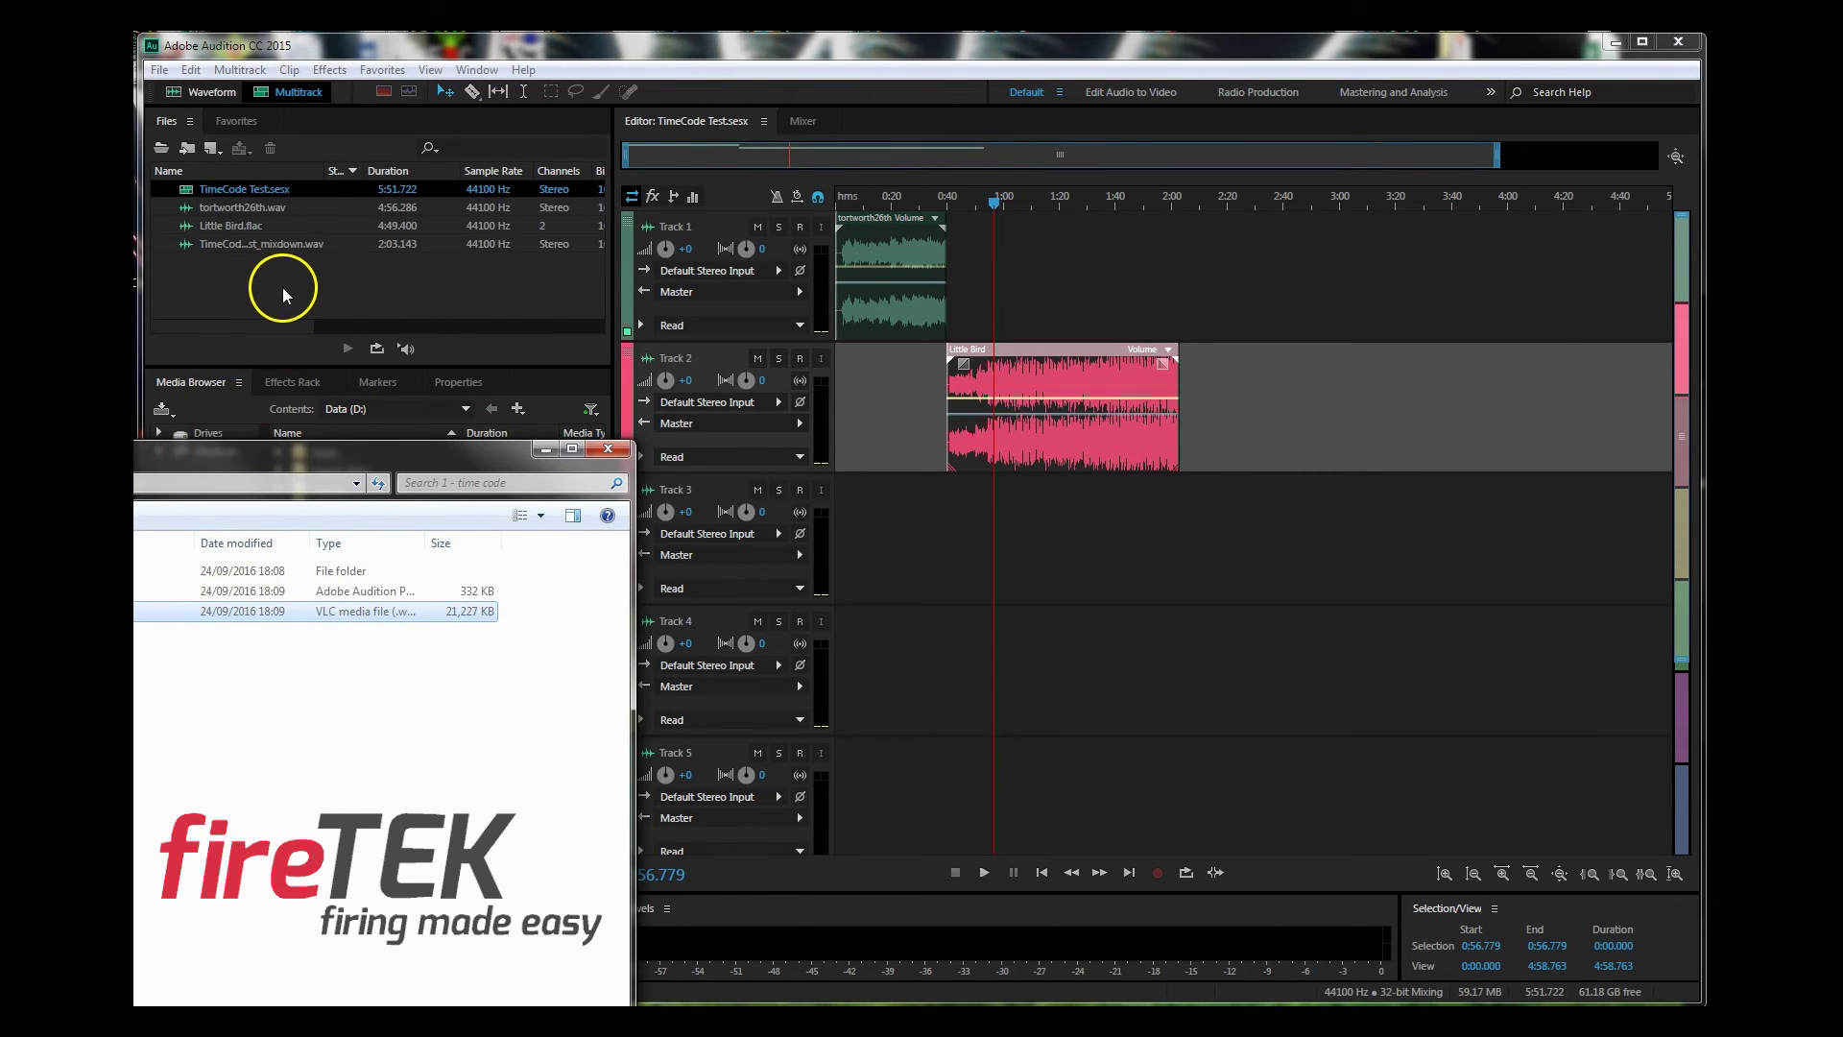
click(608, 448)
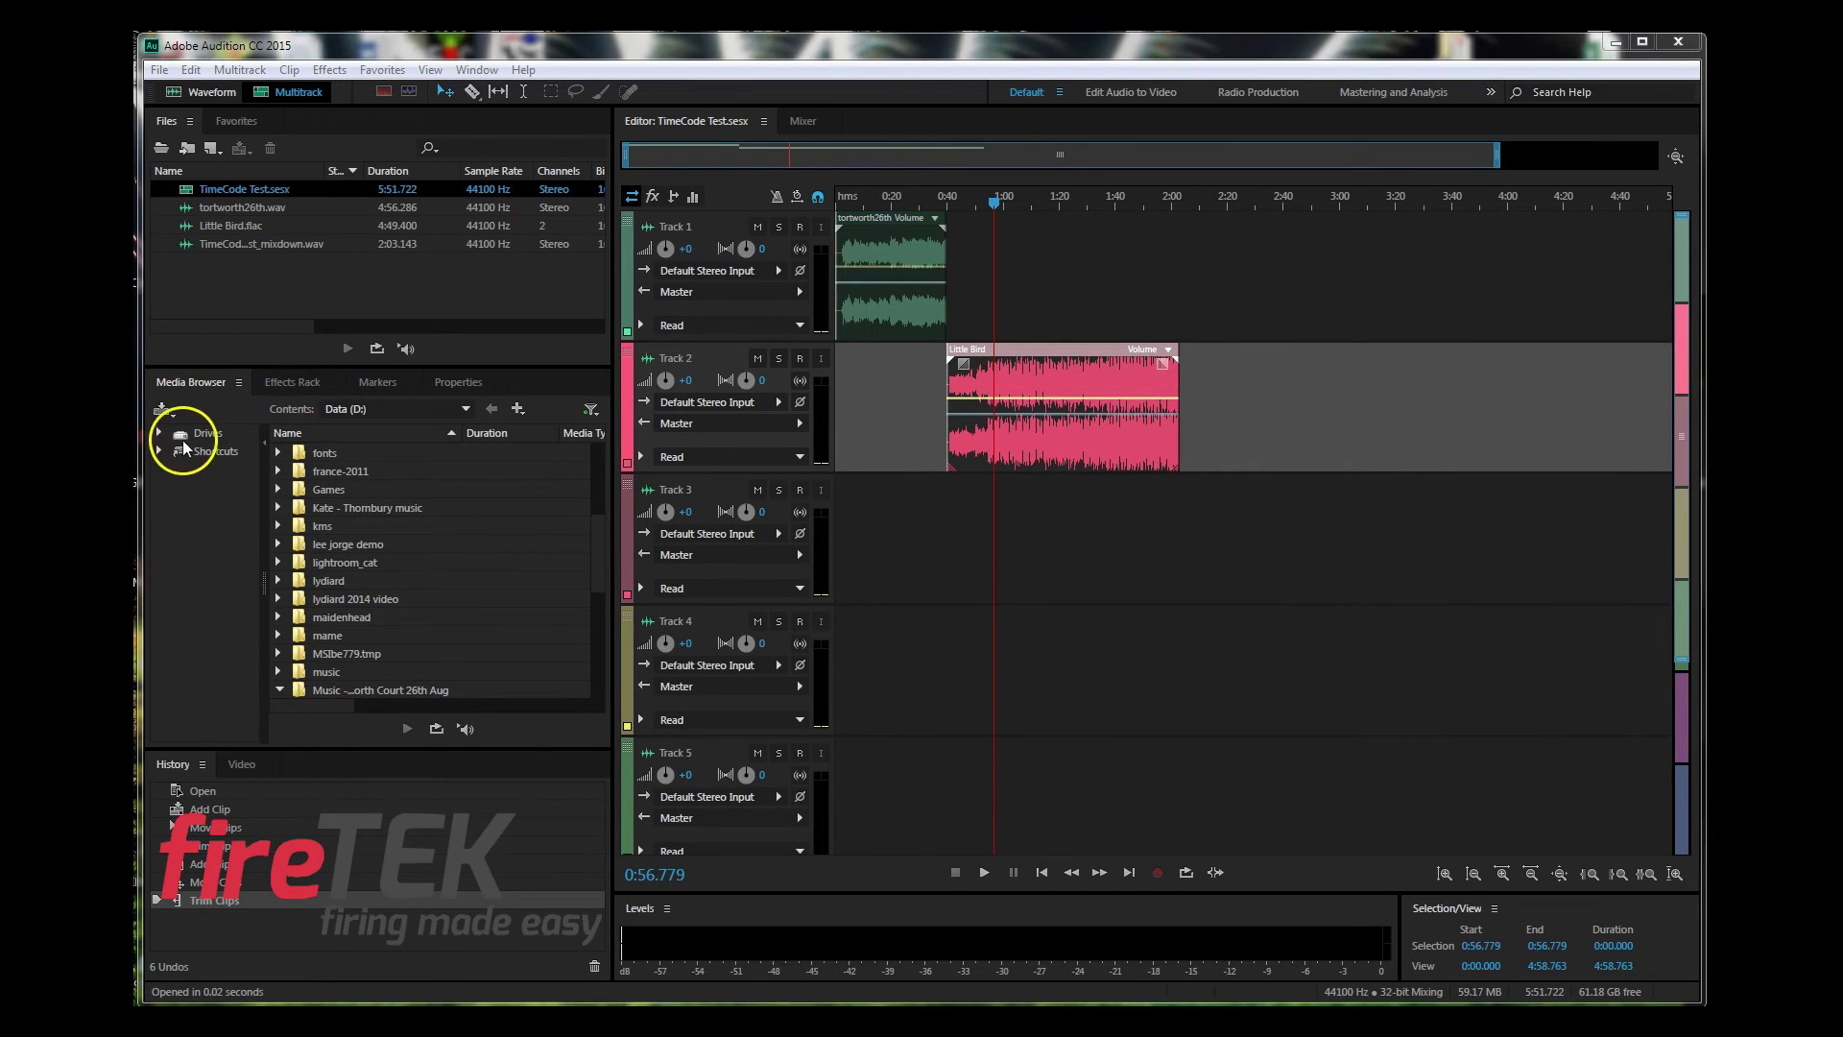
double_click(245, 244)
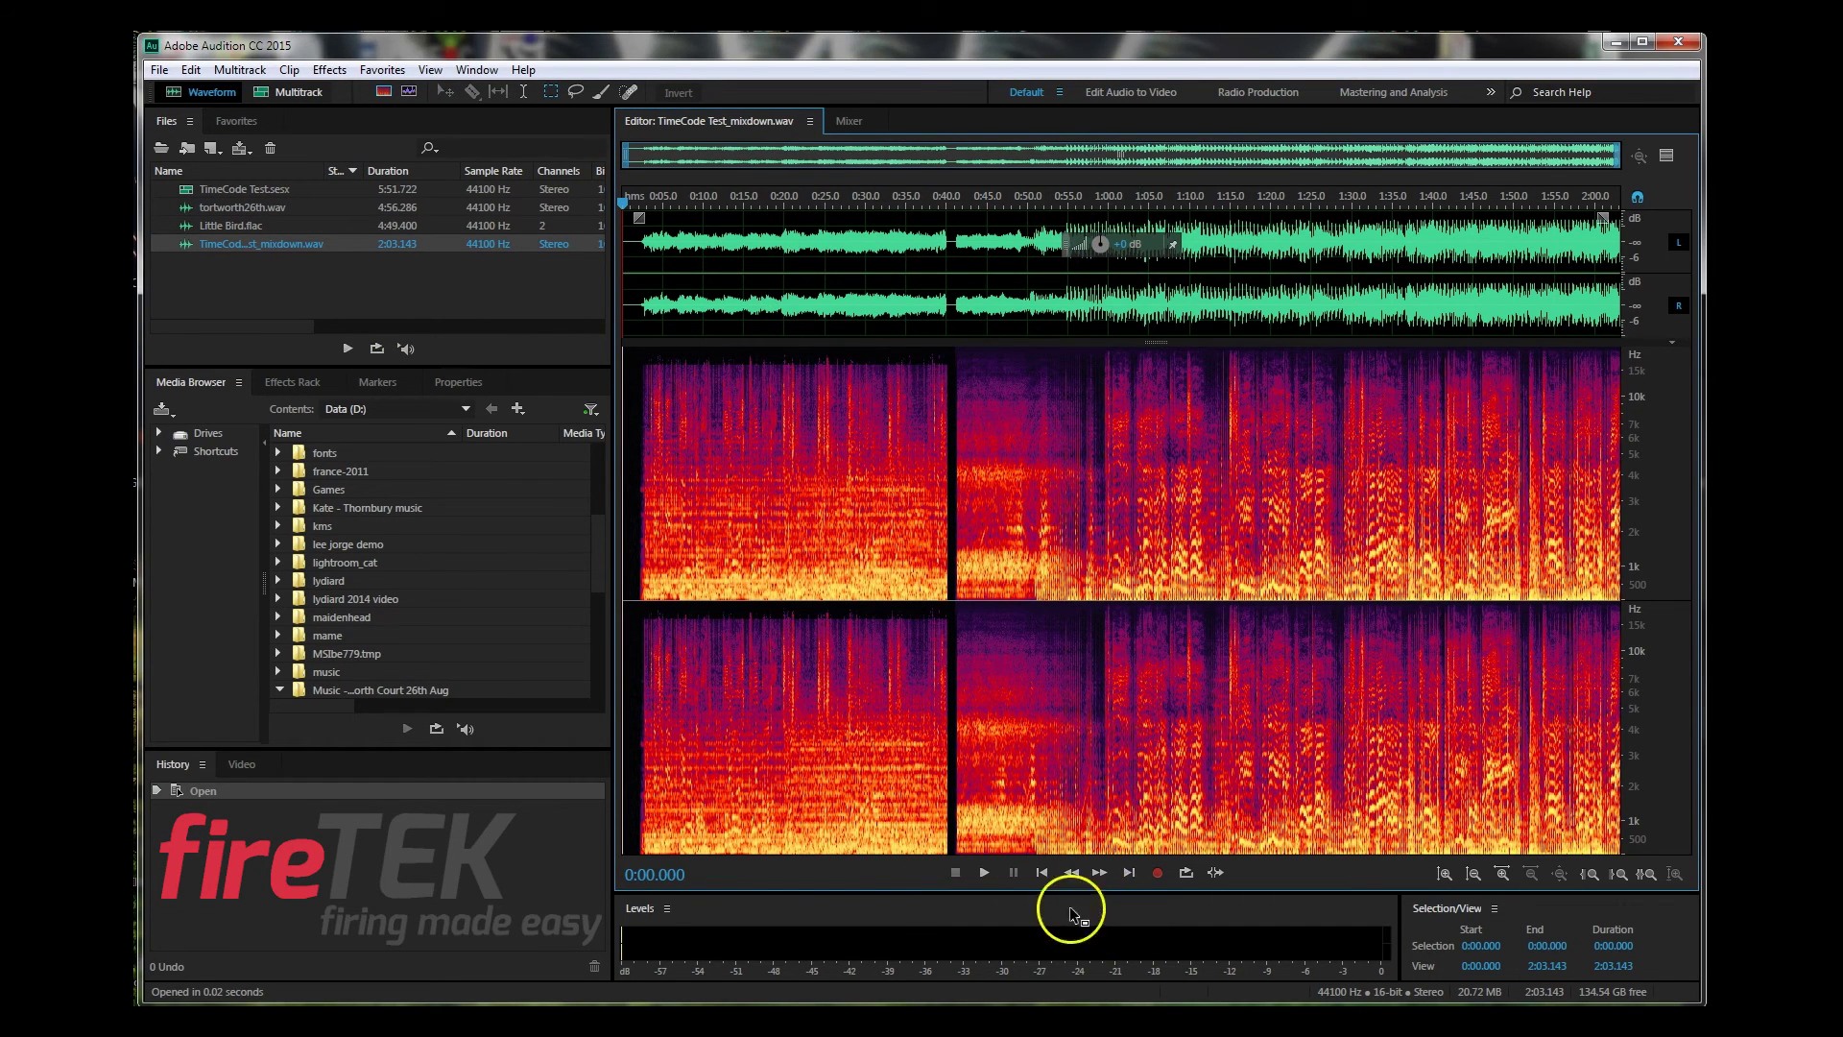
Step: Play the mixdown, jump ahead to about 0:38, then stop
click(986, 874)
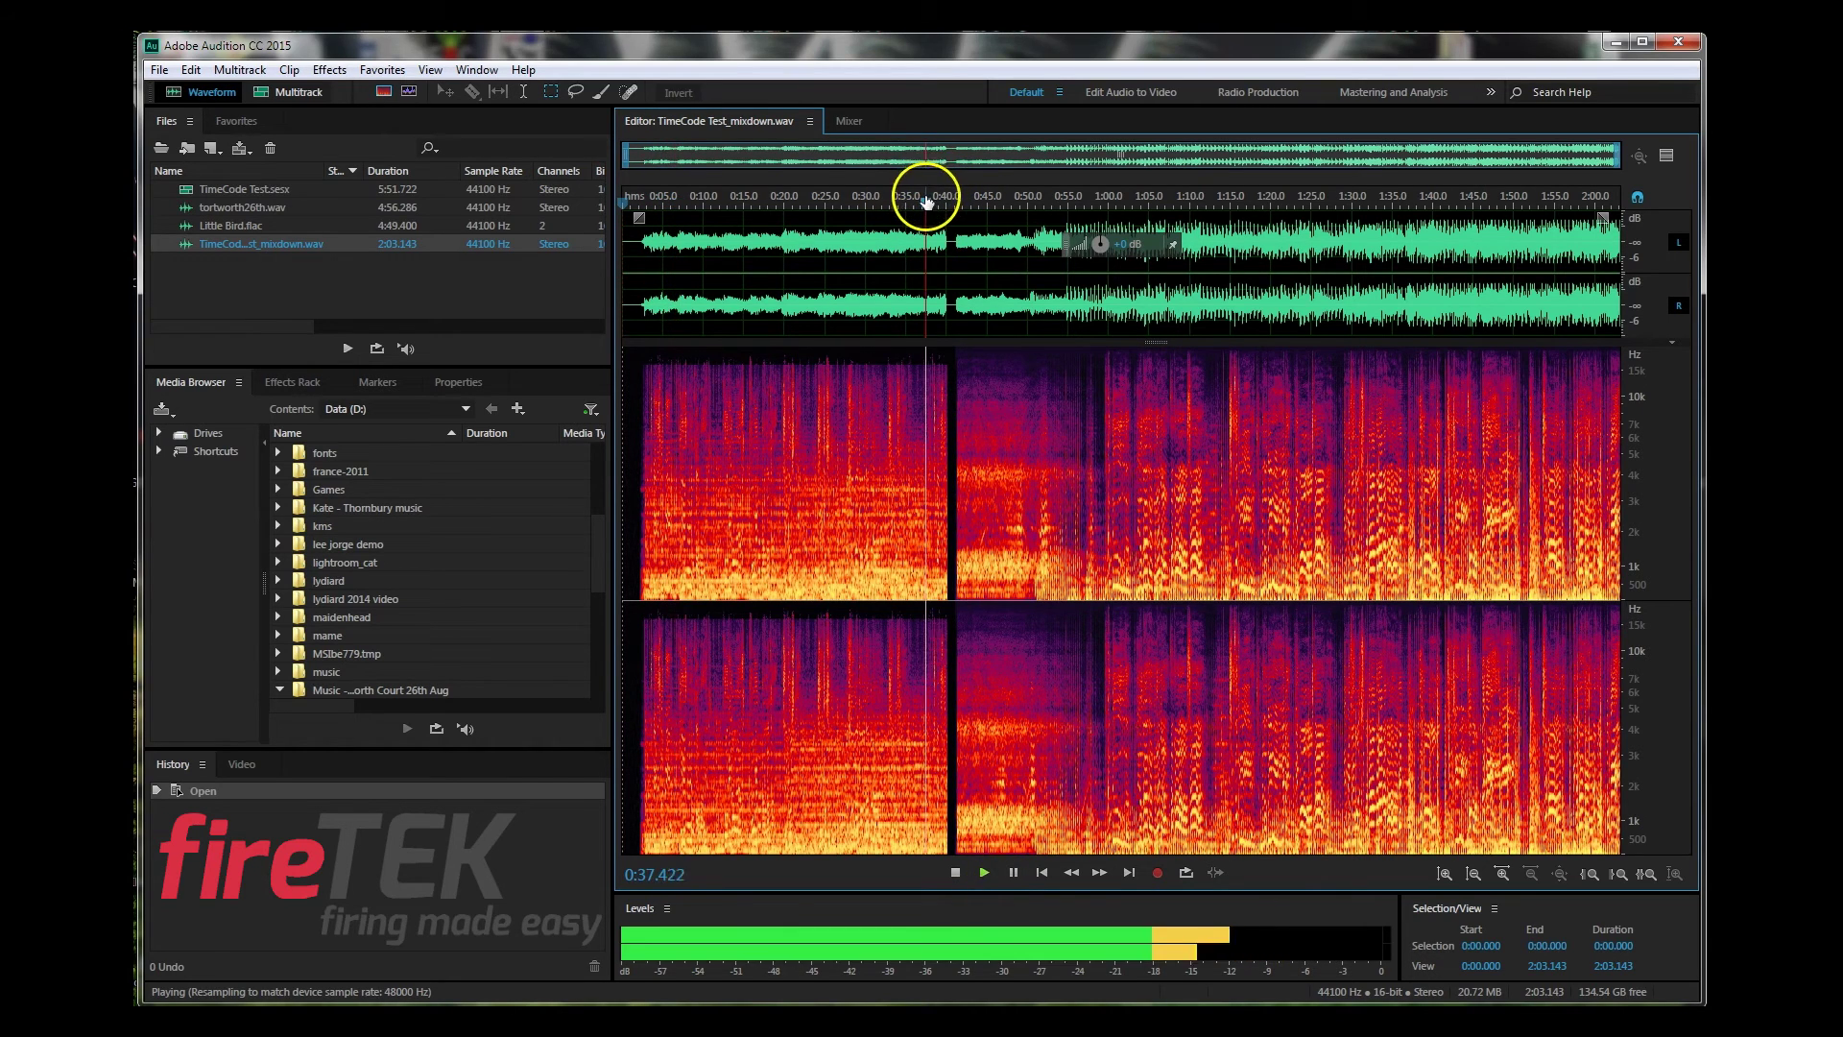
click(930, 192)
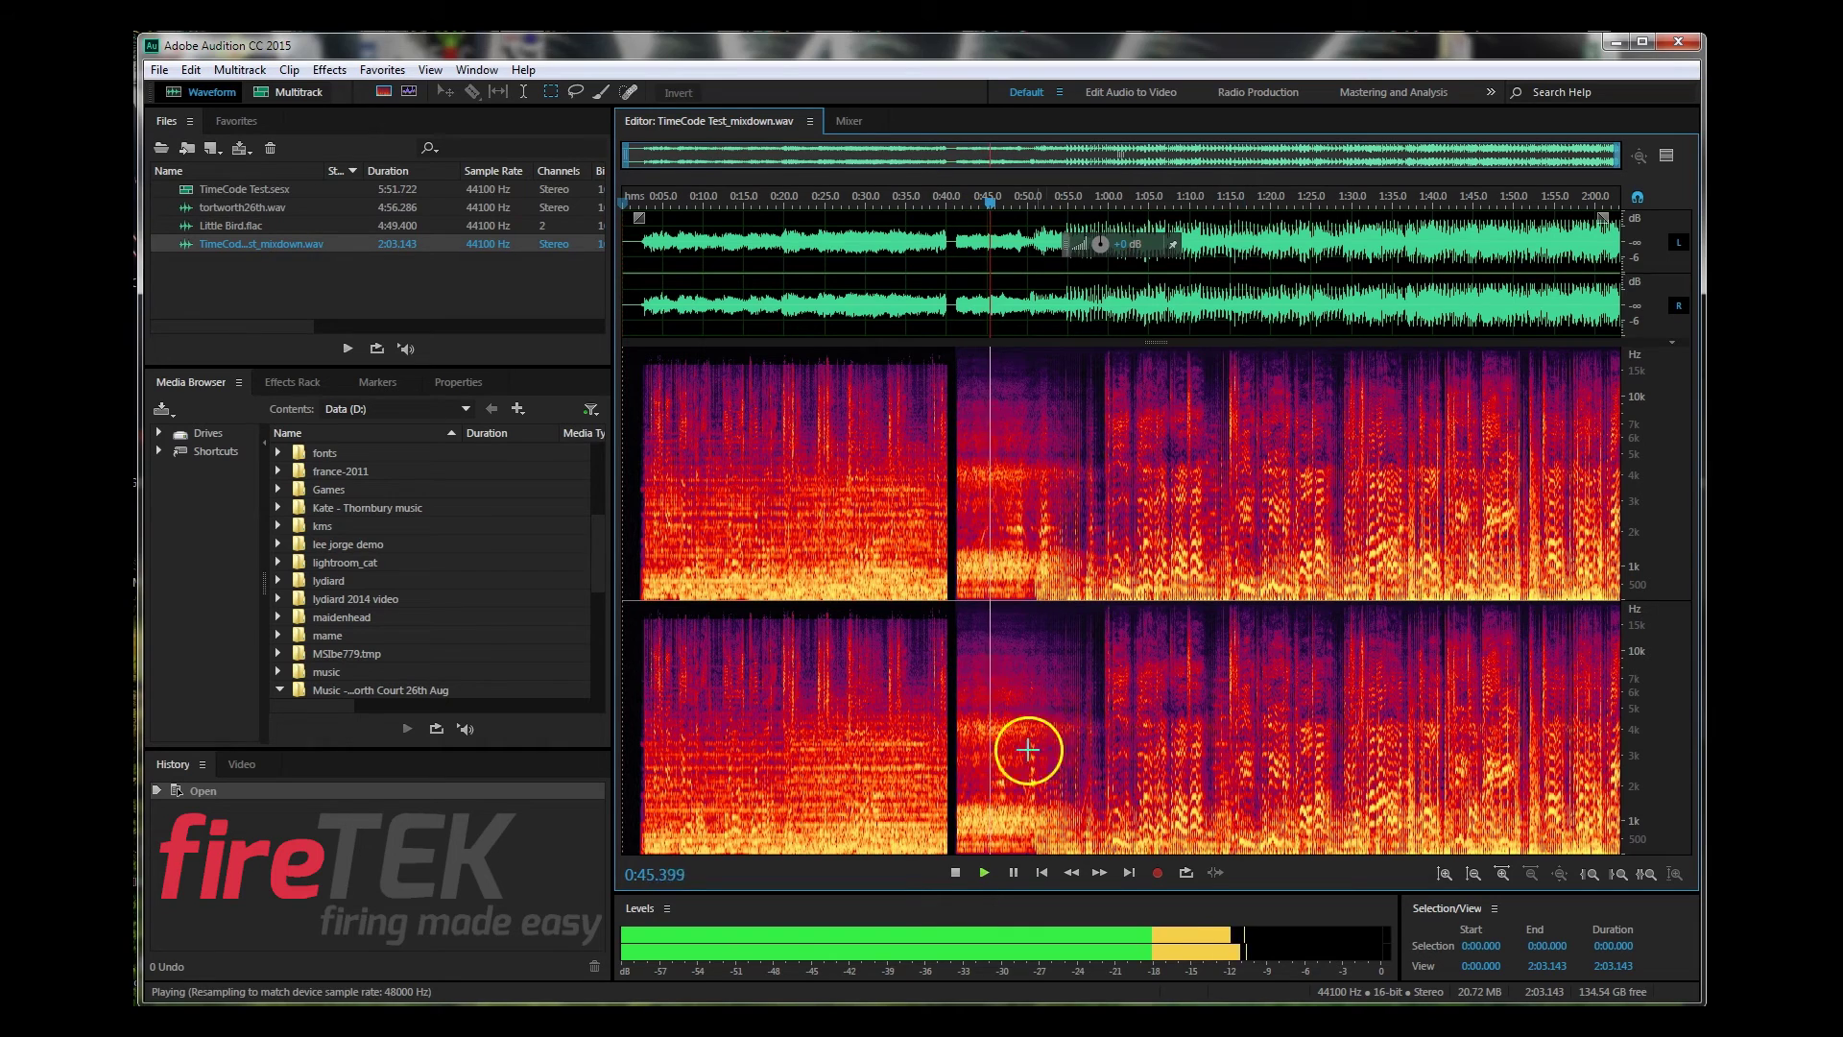
click(955, 873)
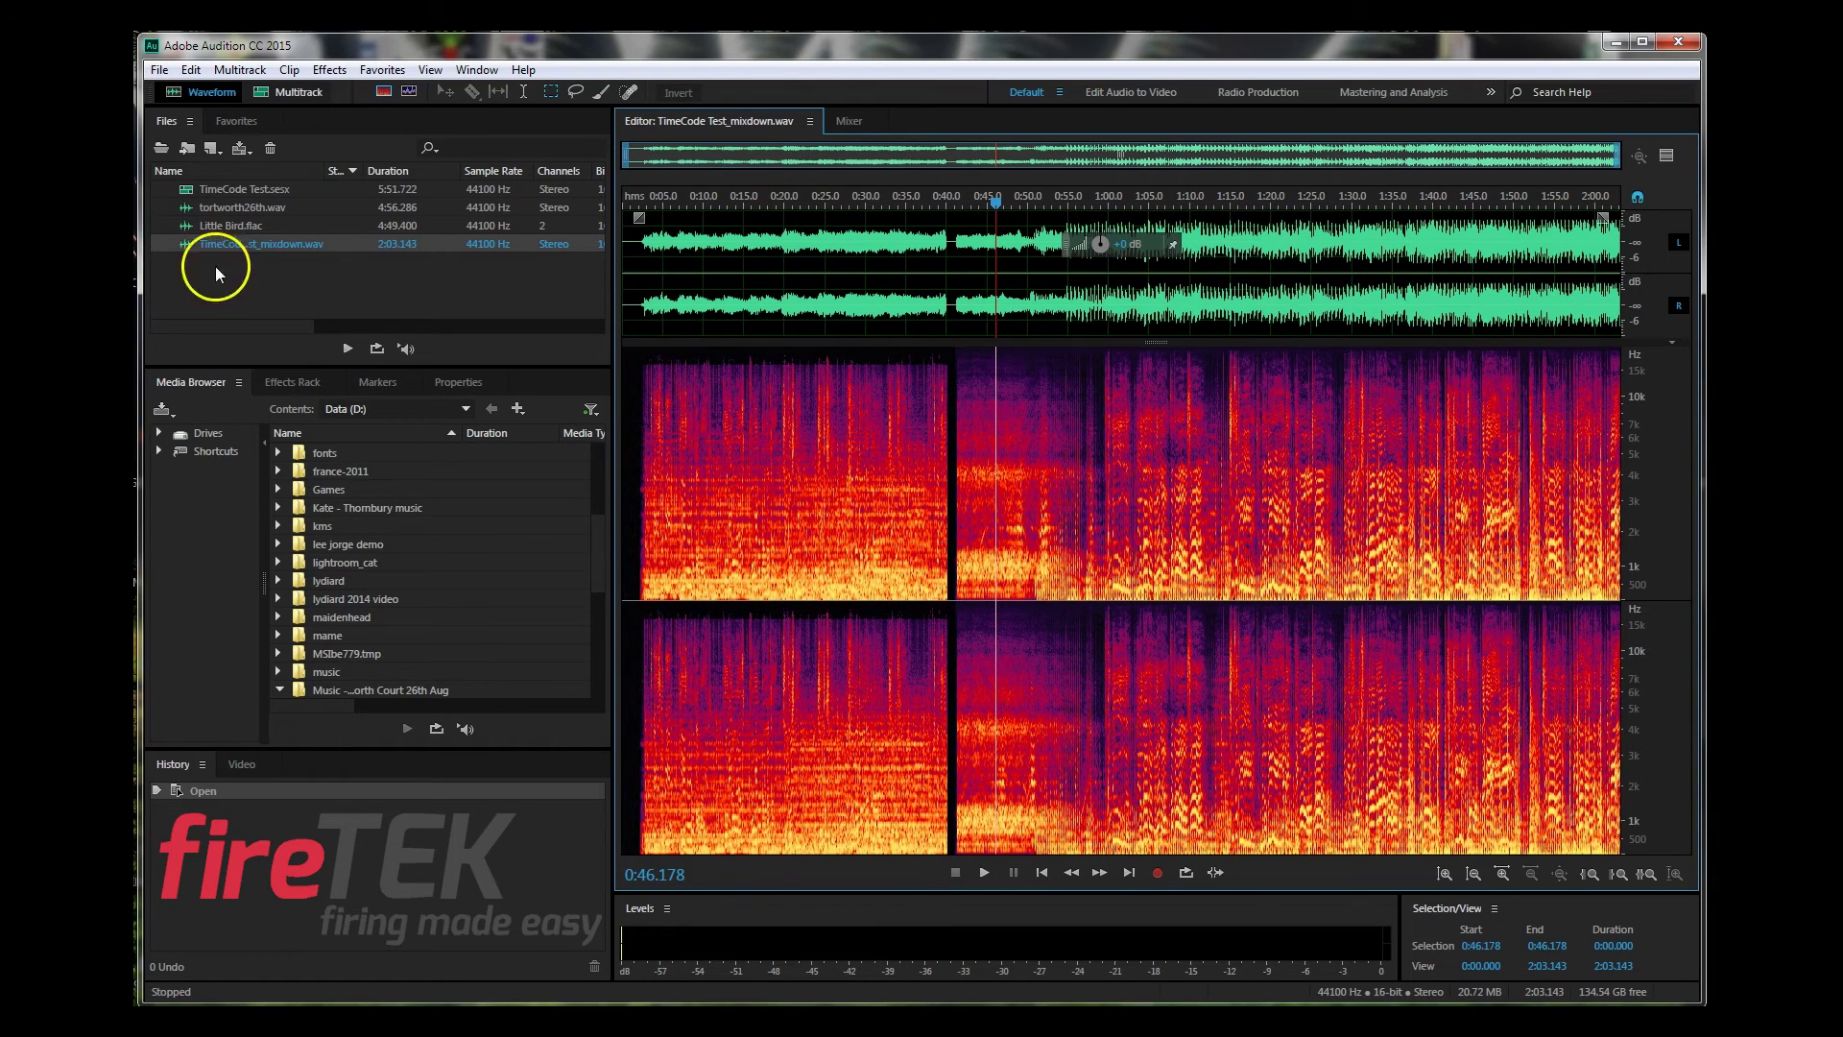
Step: Minimize Audition, browse FireTEK > fireTEK 16.02.2016 > LTC Audio Mixer, and launch LTCAudioMixer.exe
click(1618, 44)
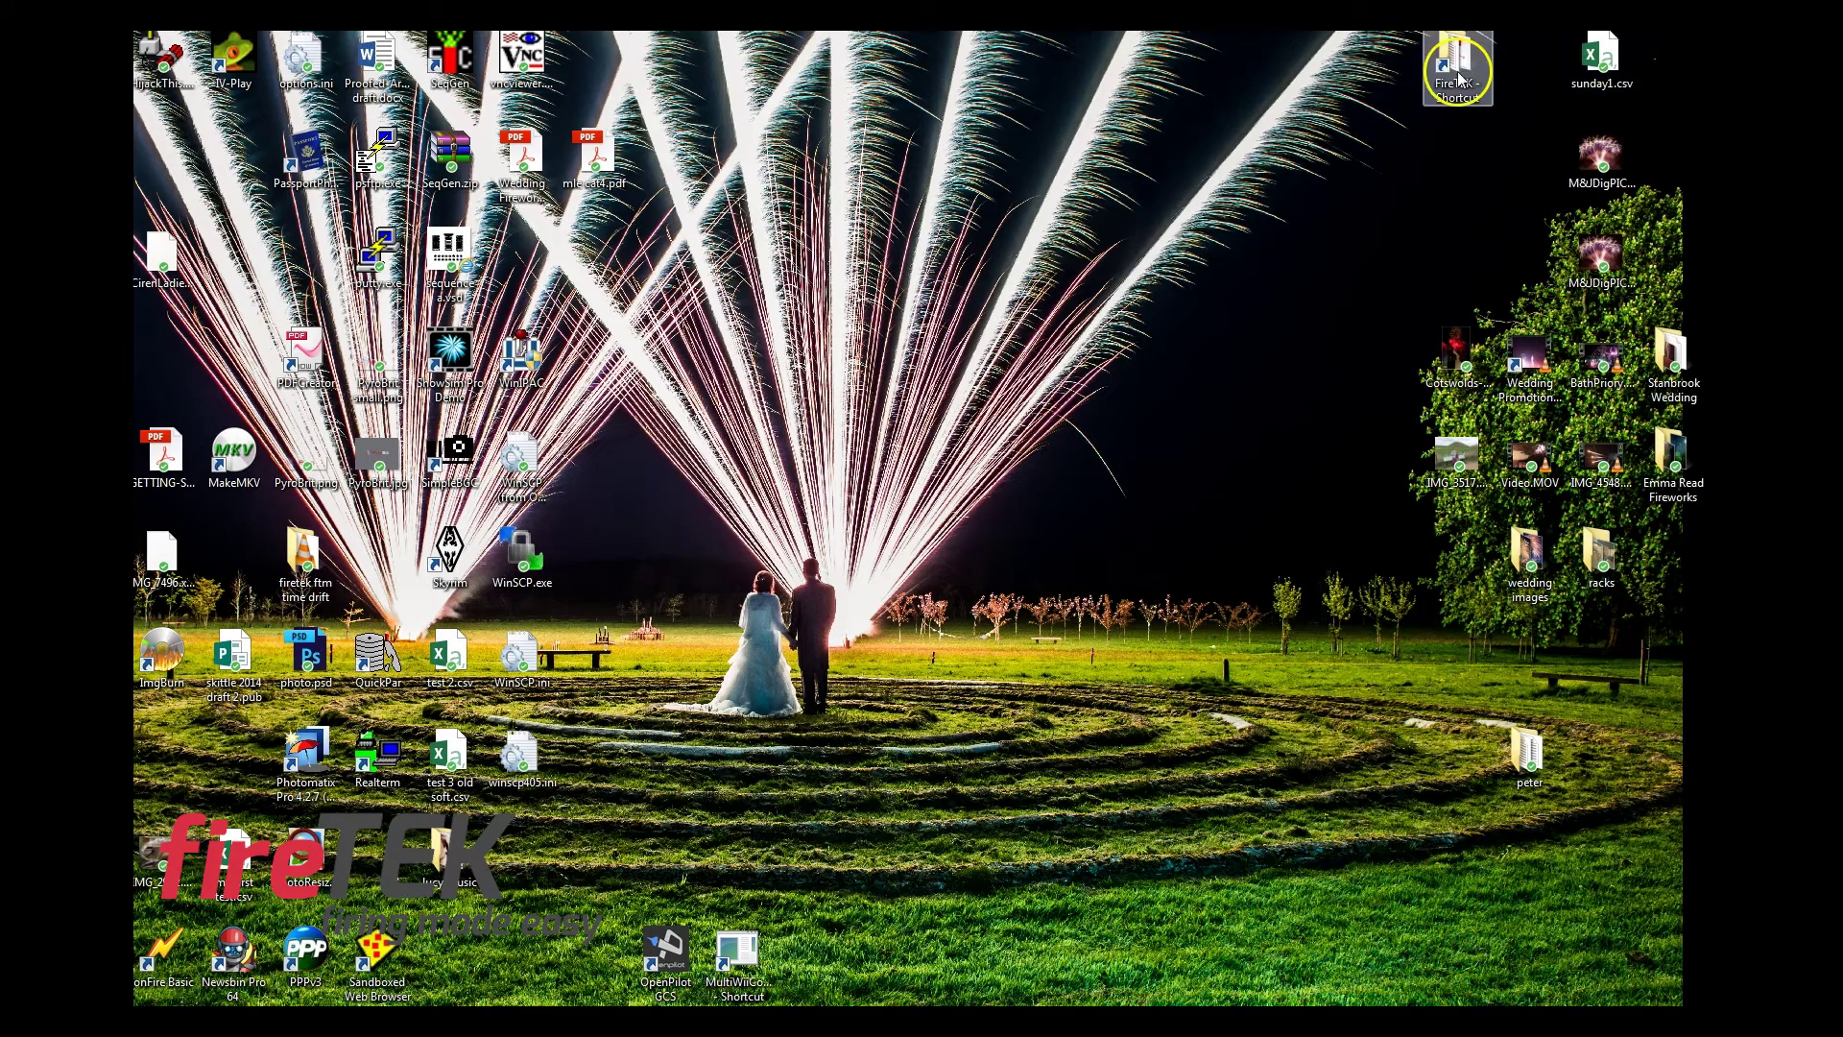
double_click(1459, 65)
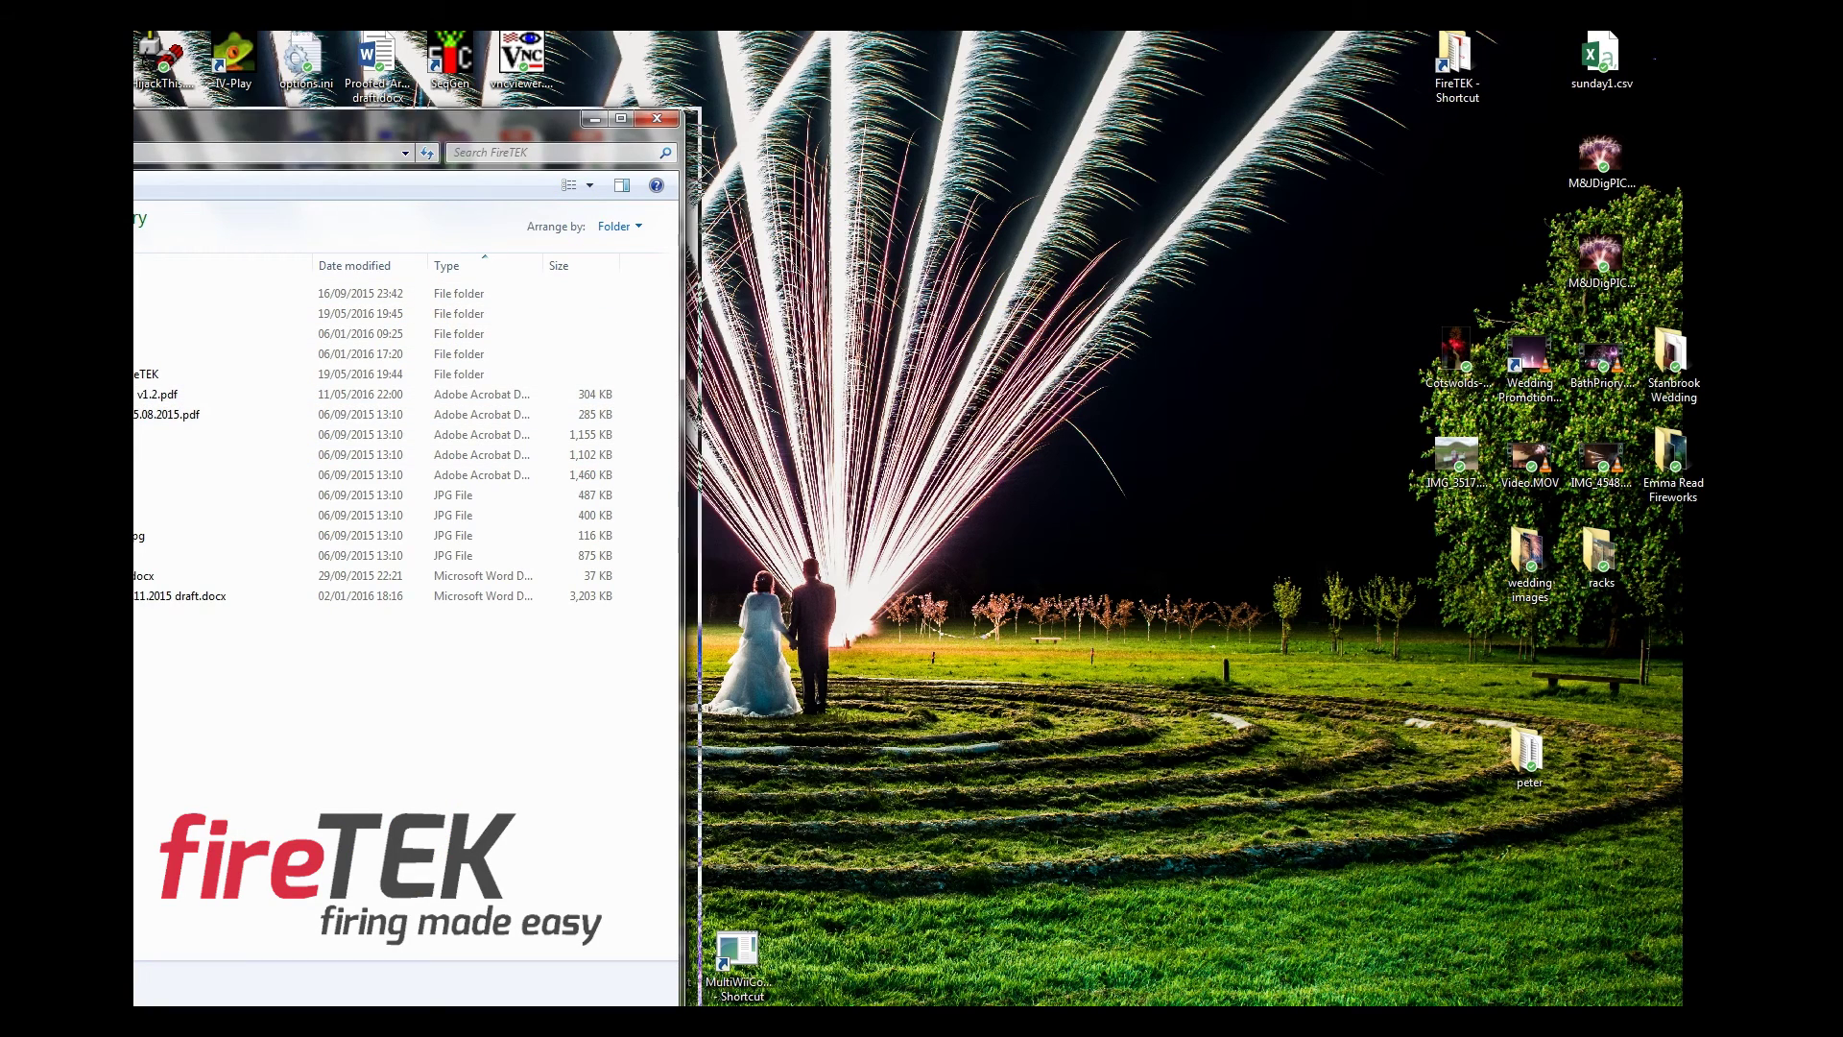
double_click(255, 301)
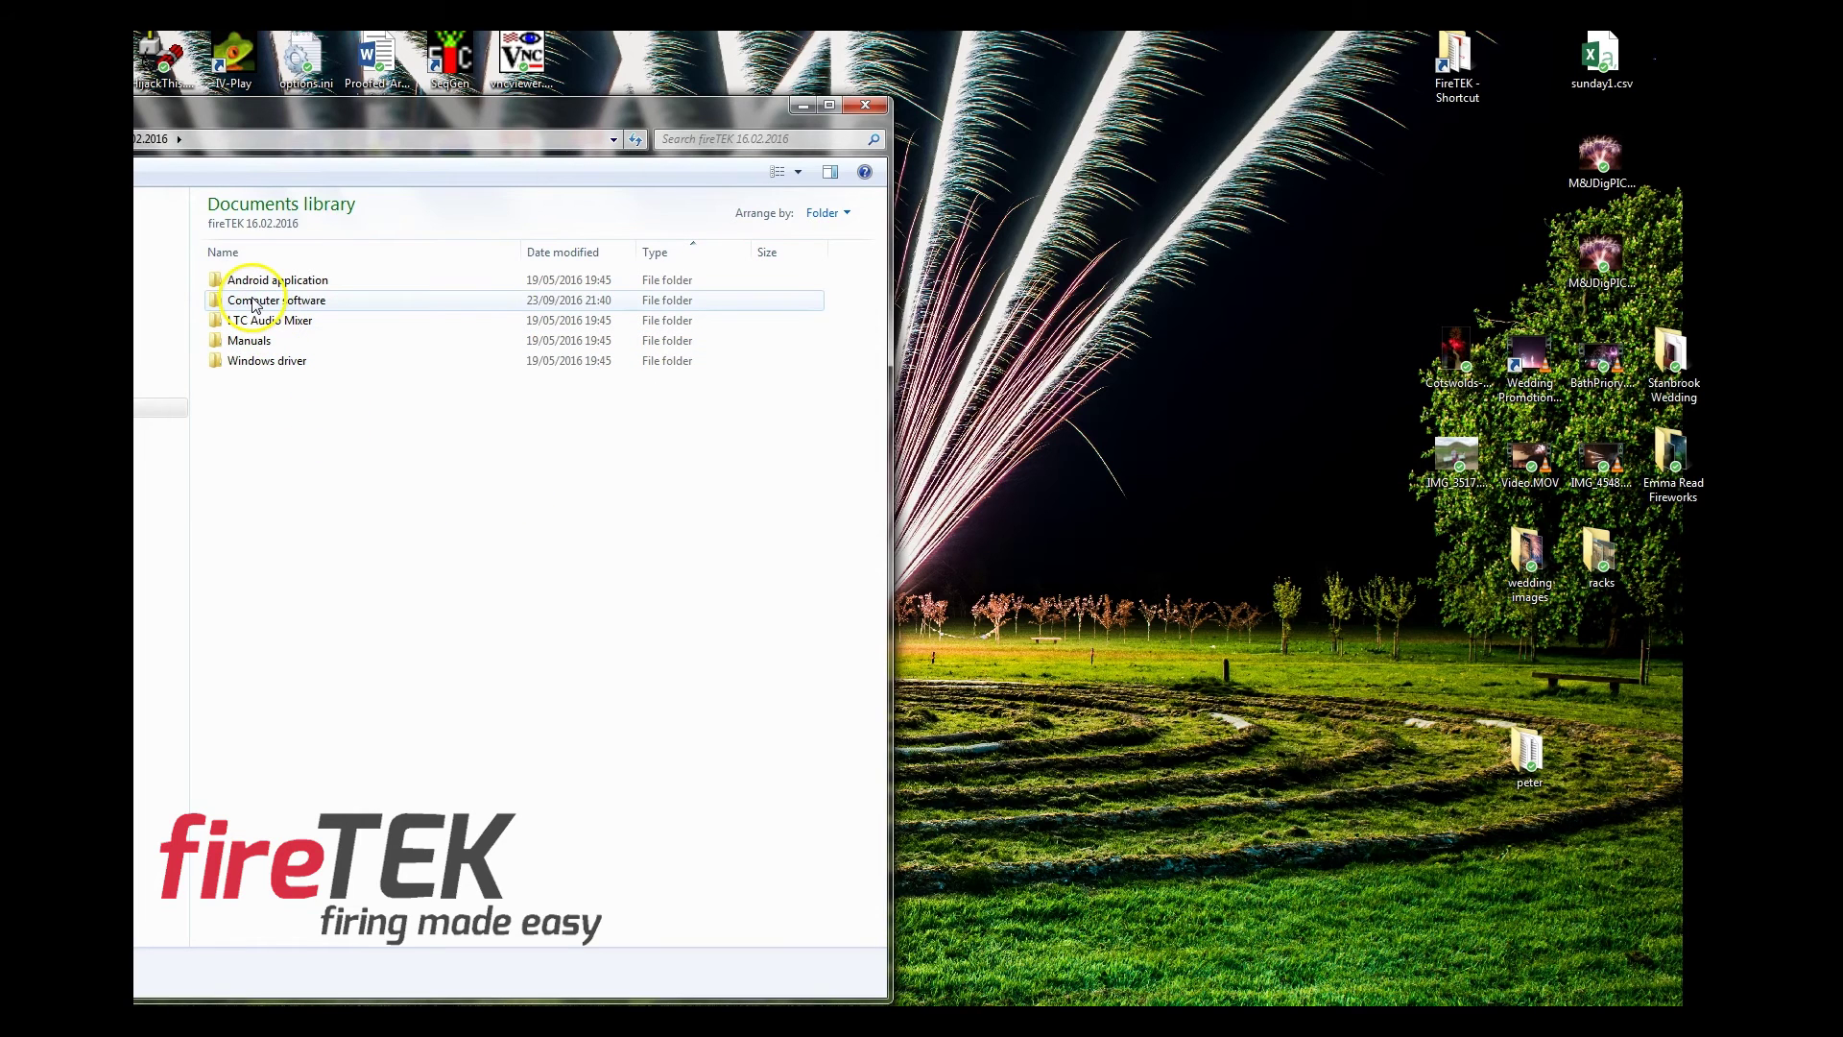
double_click(254, 302)
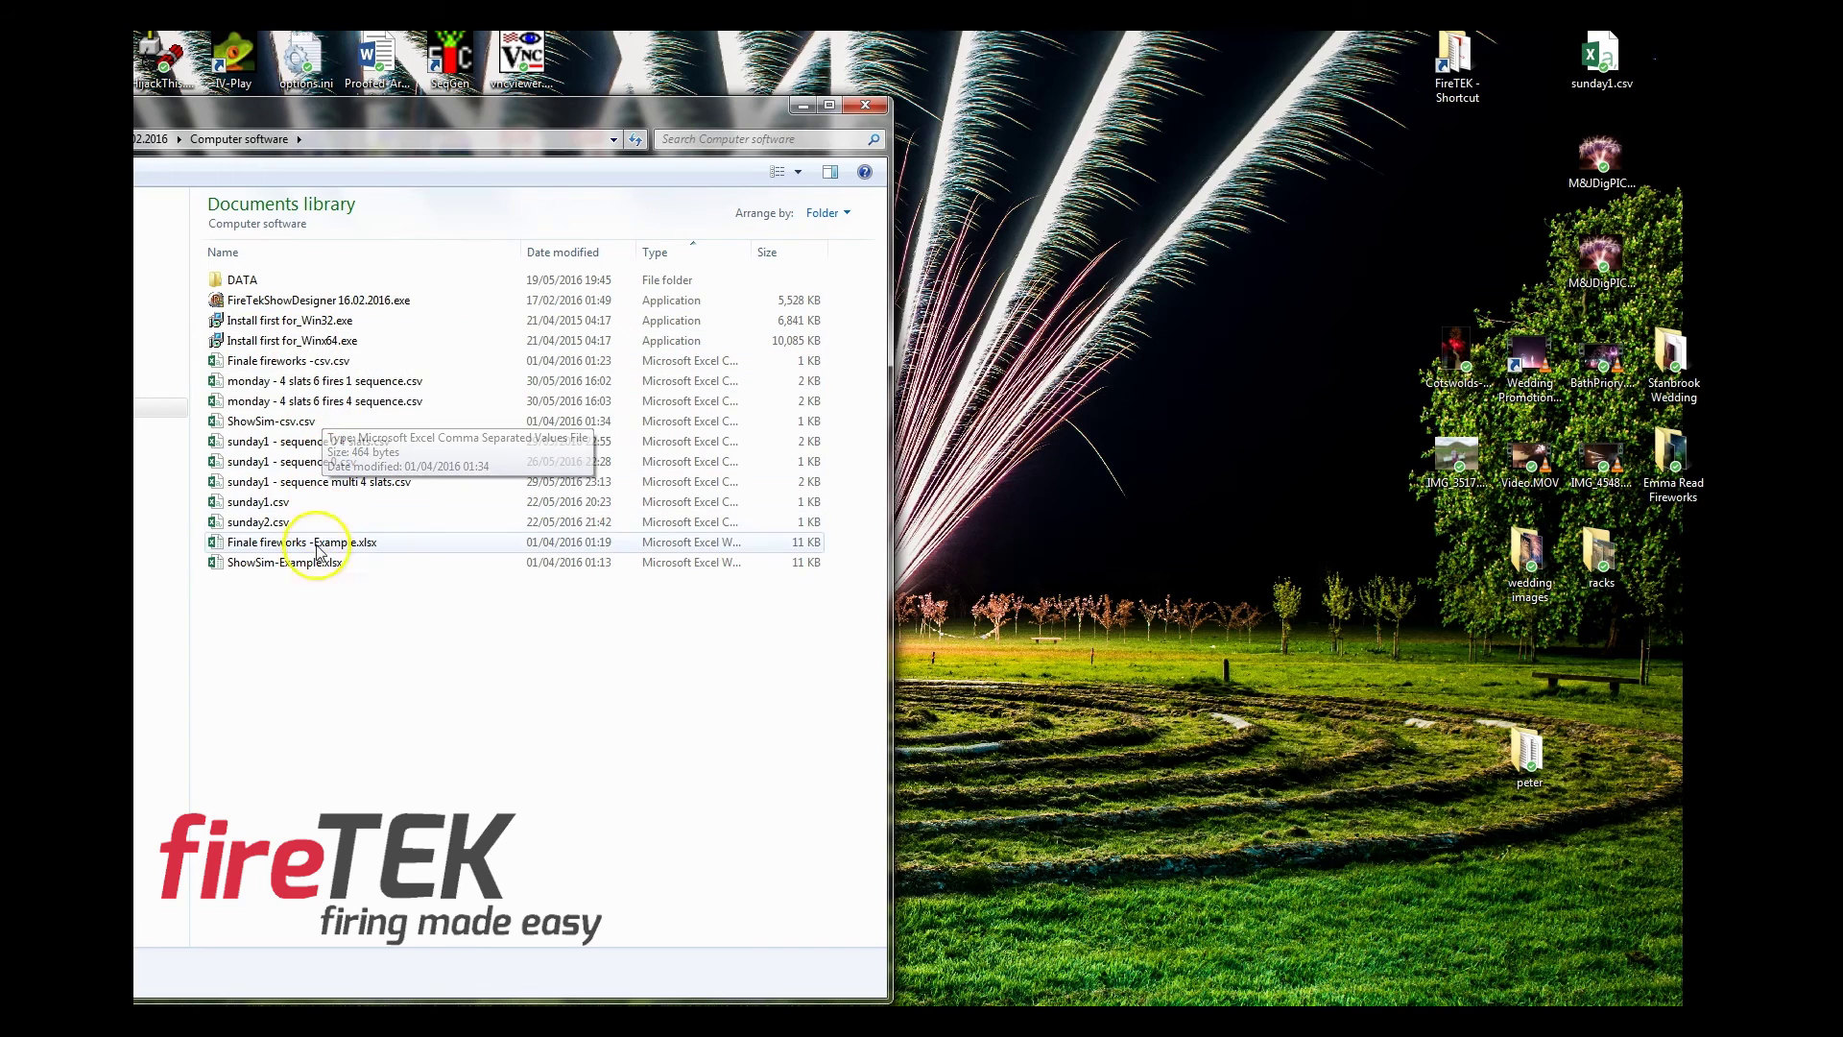
double_click(244, 281)
key(BackSpace)
key(BackSpace)
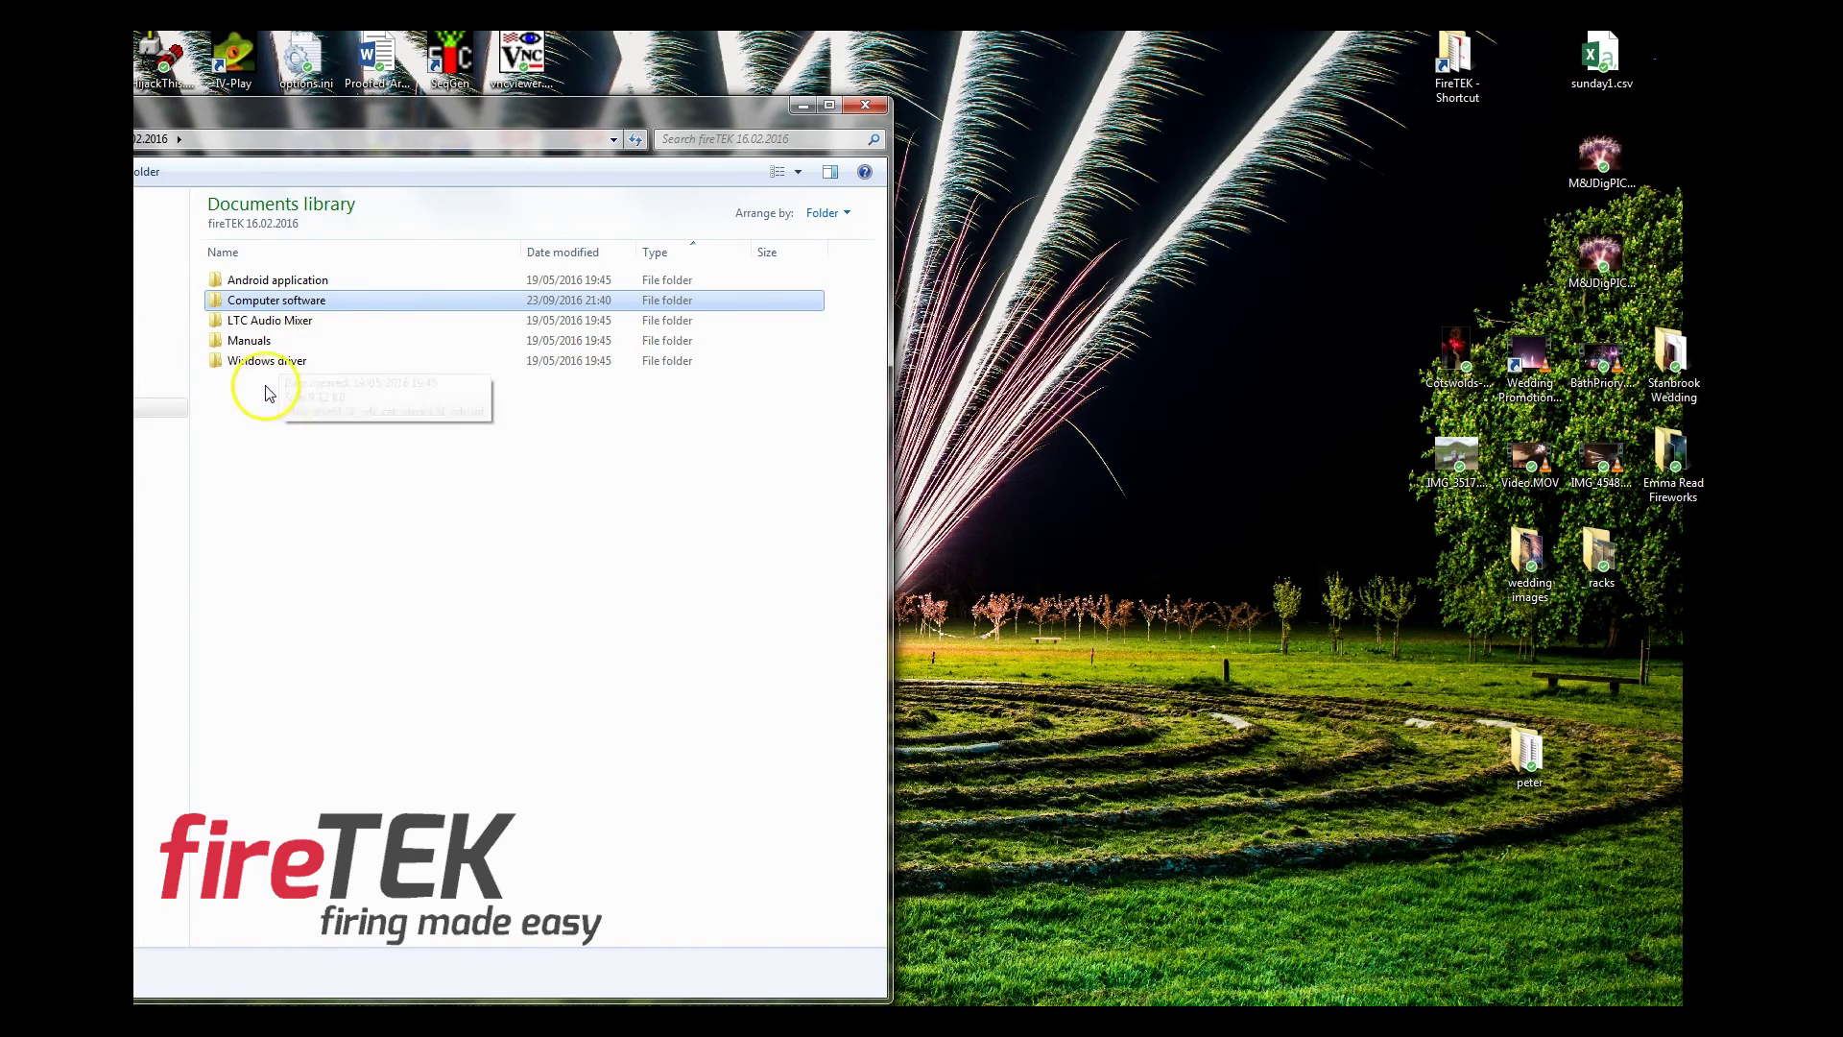
double_click(238, 320)
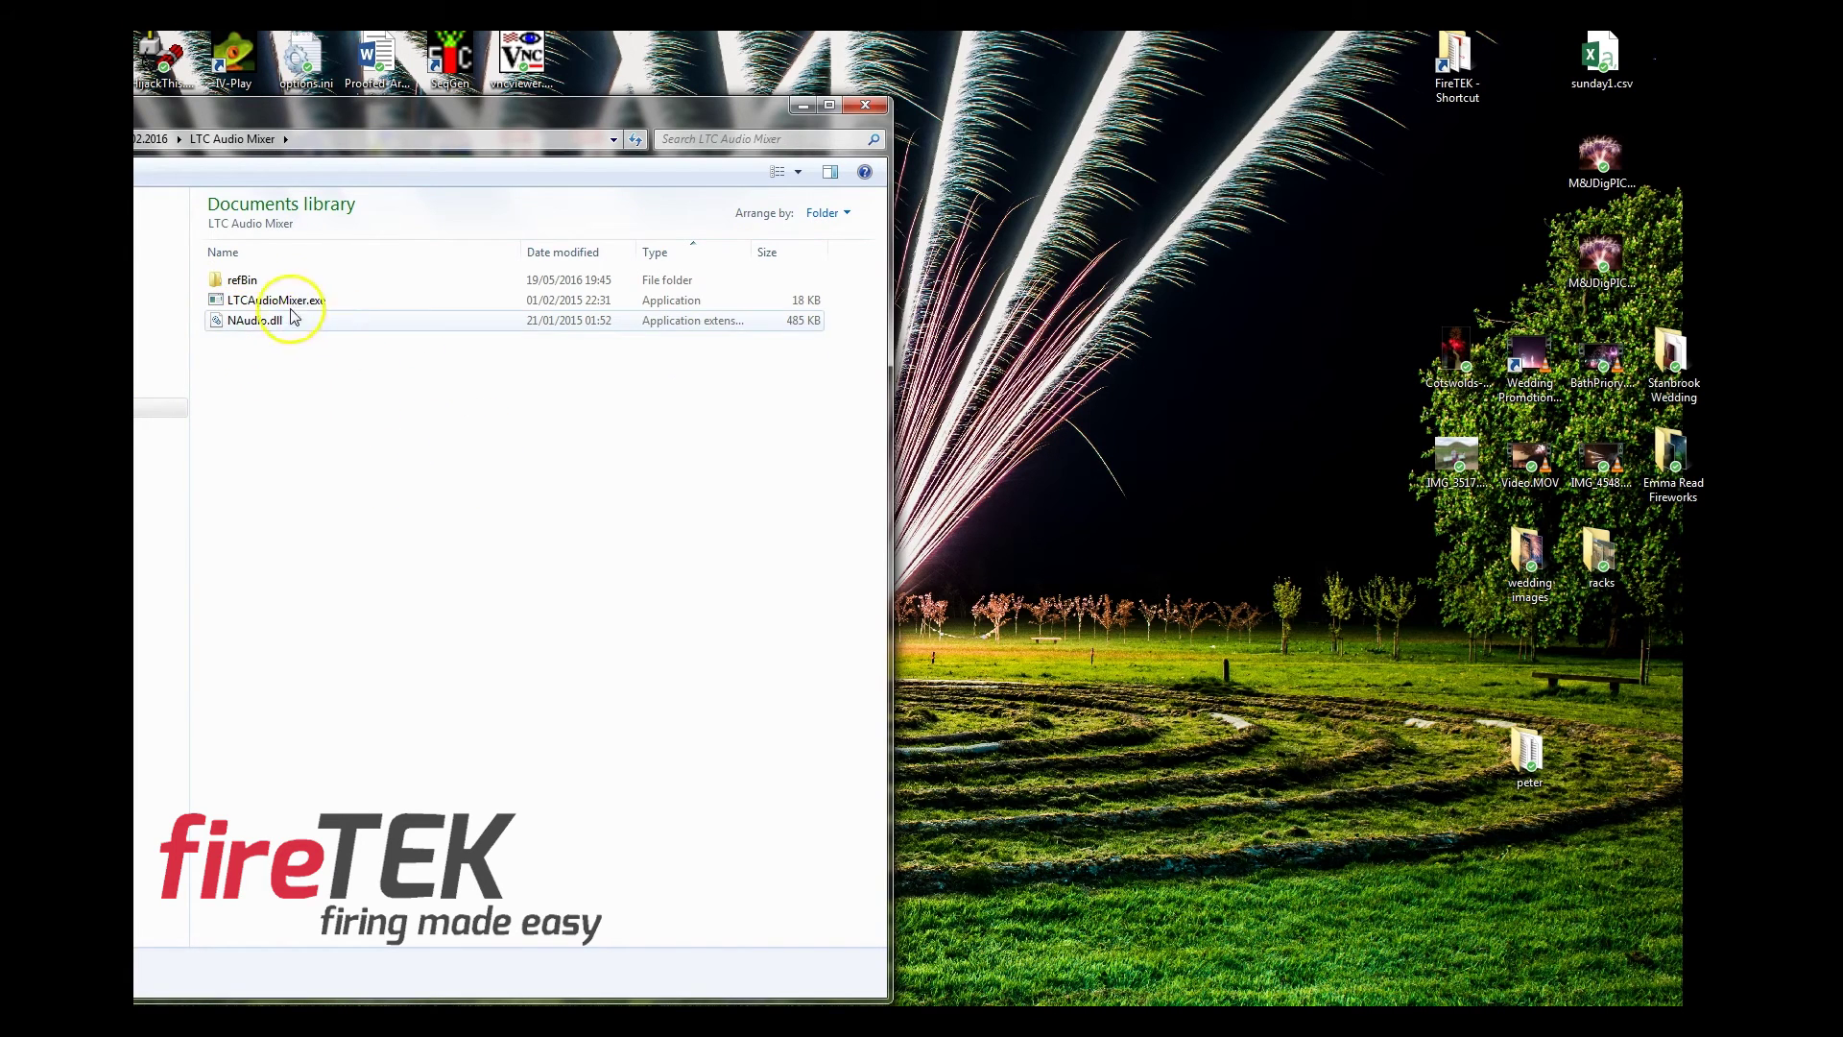
double_click(273, 303)
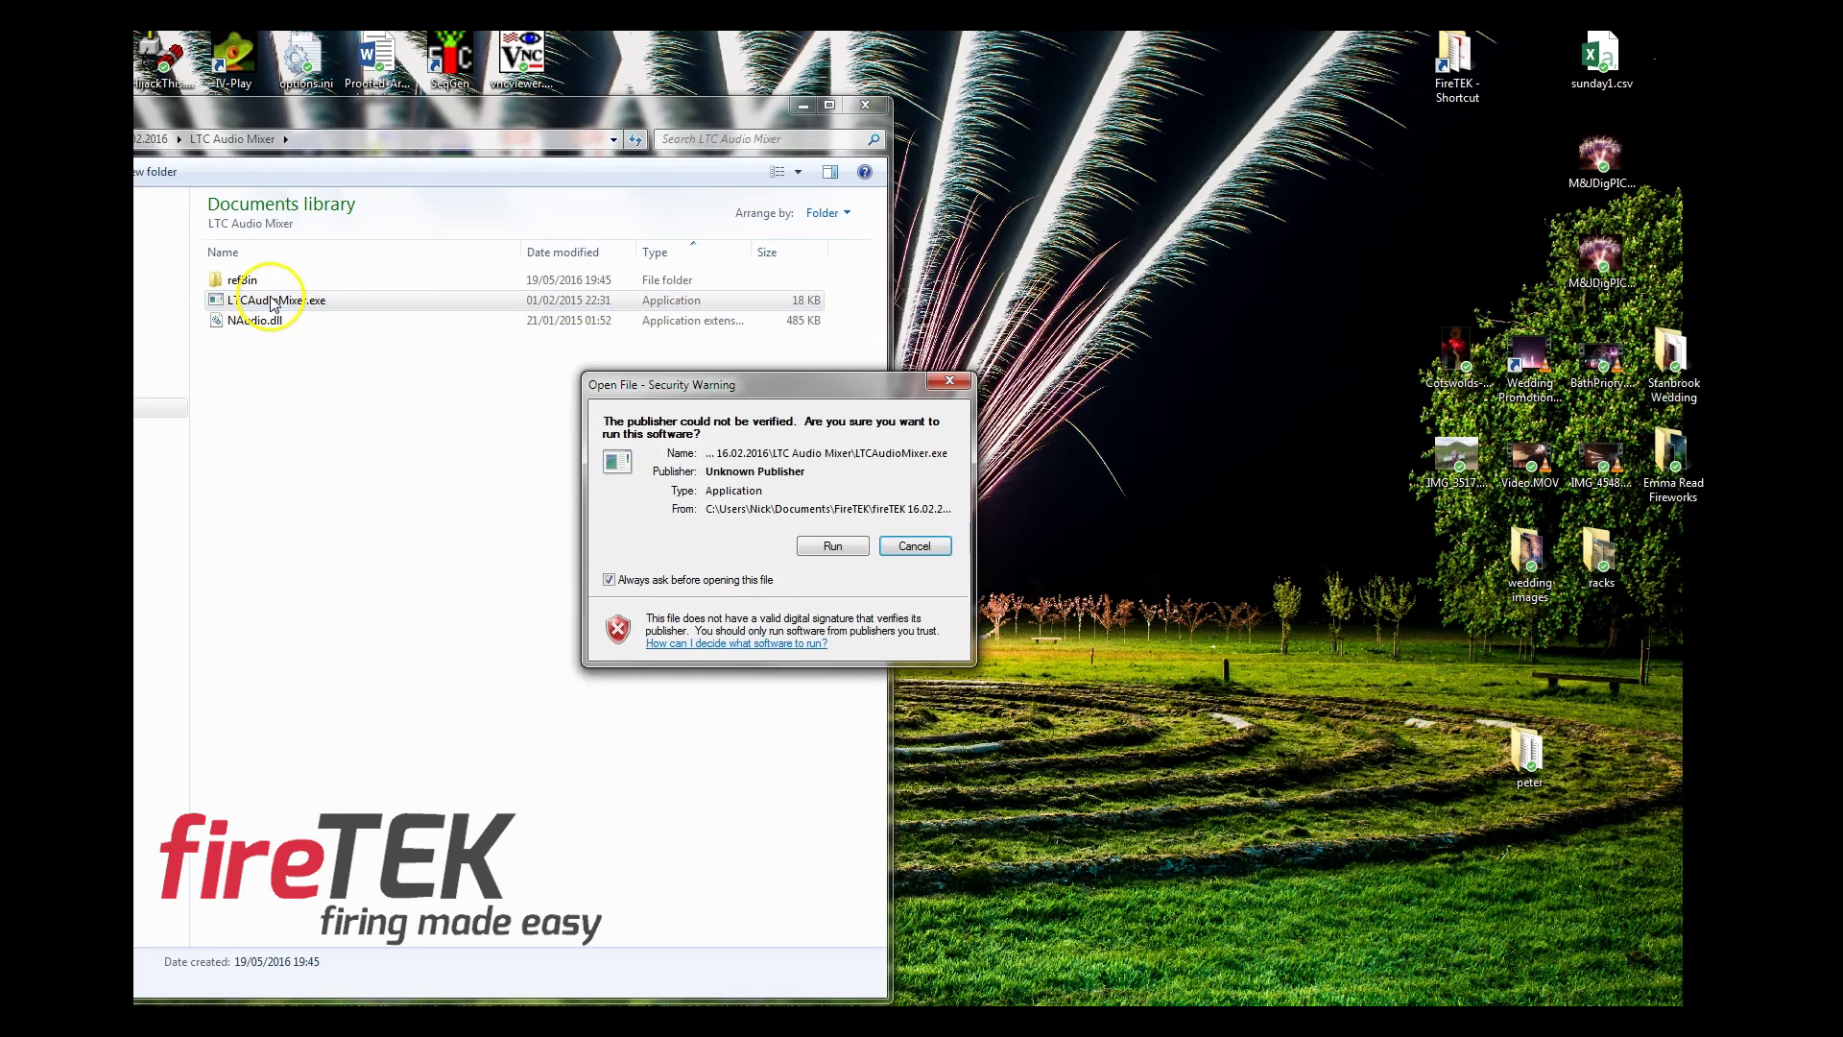
Step: Allow LTCAudioMixer to run and browse its Open dialog to the Data (D:) drive
click(834, 547)
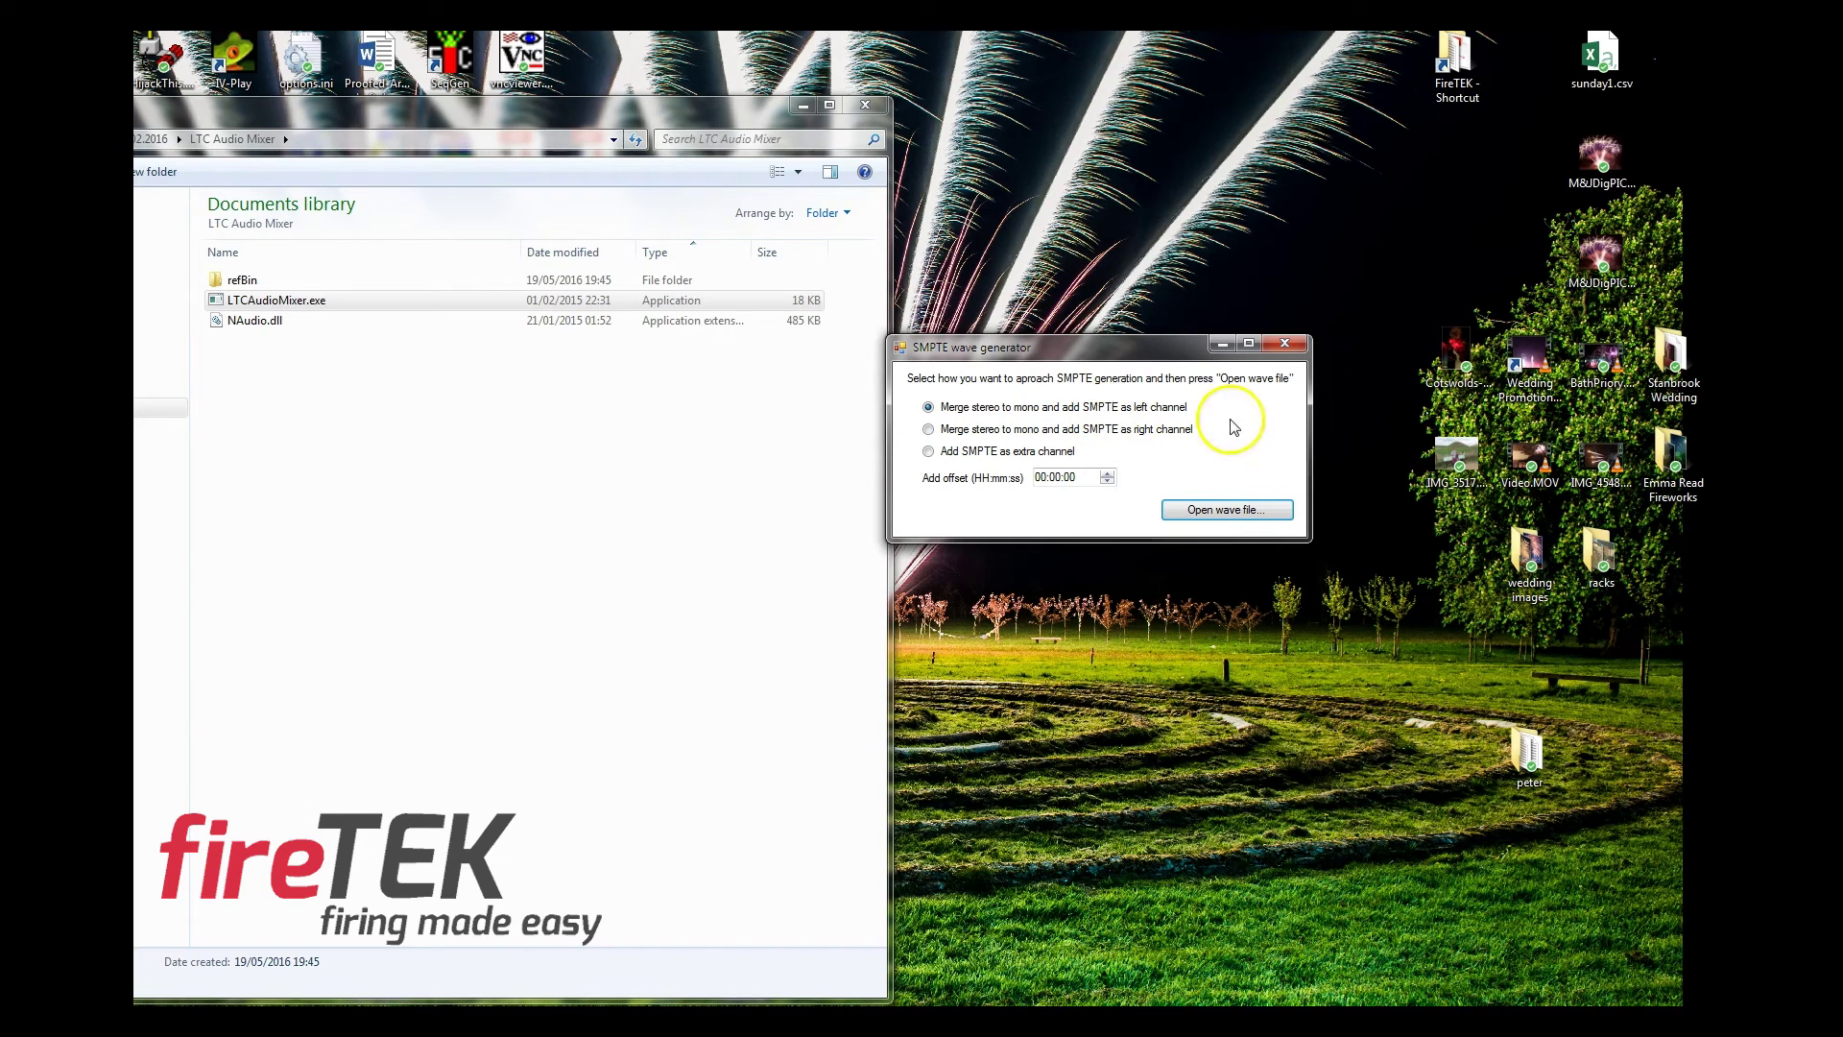
click(1224, 513)
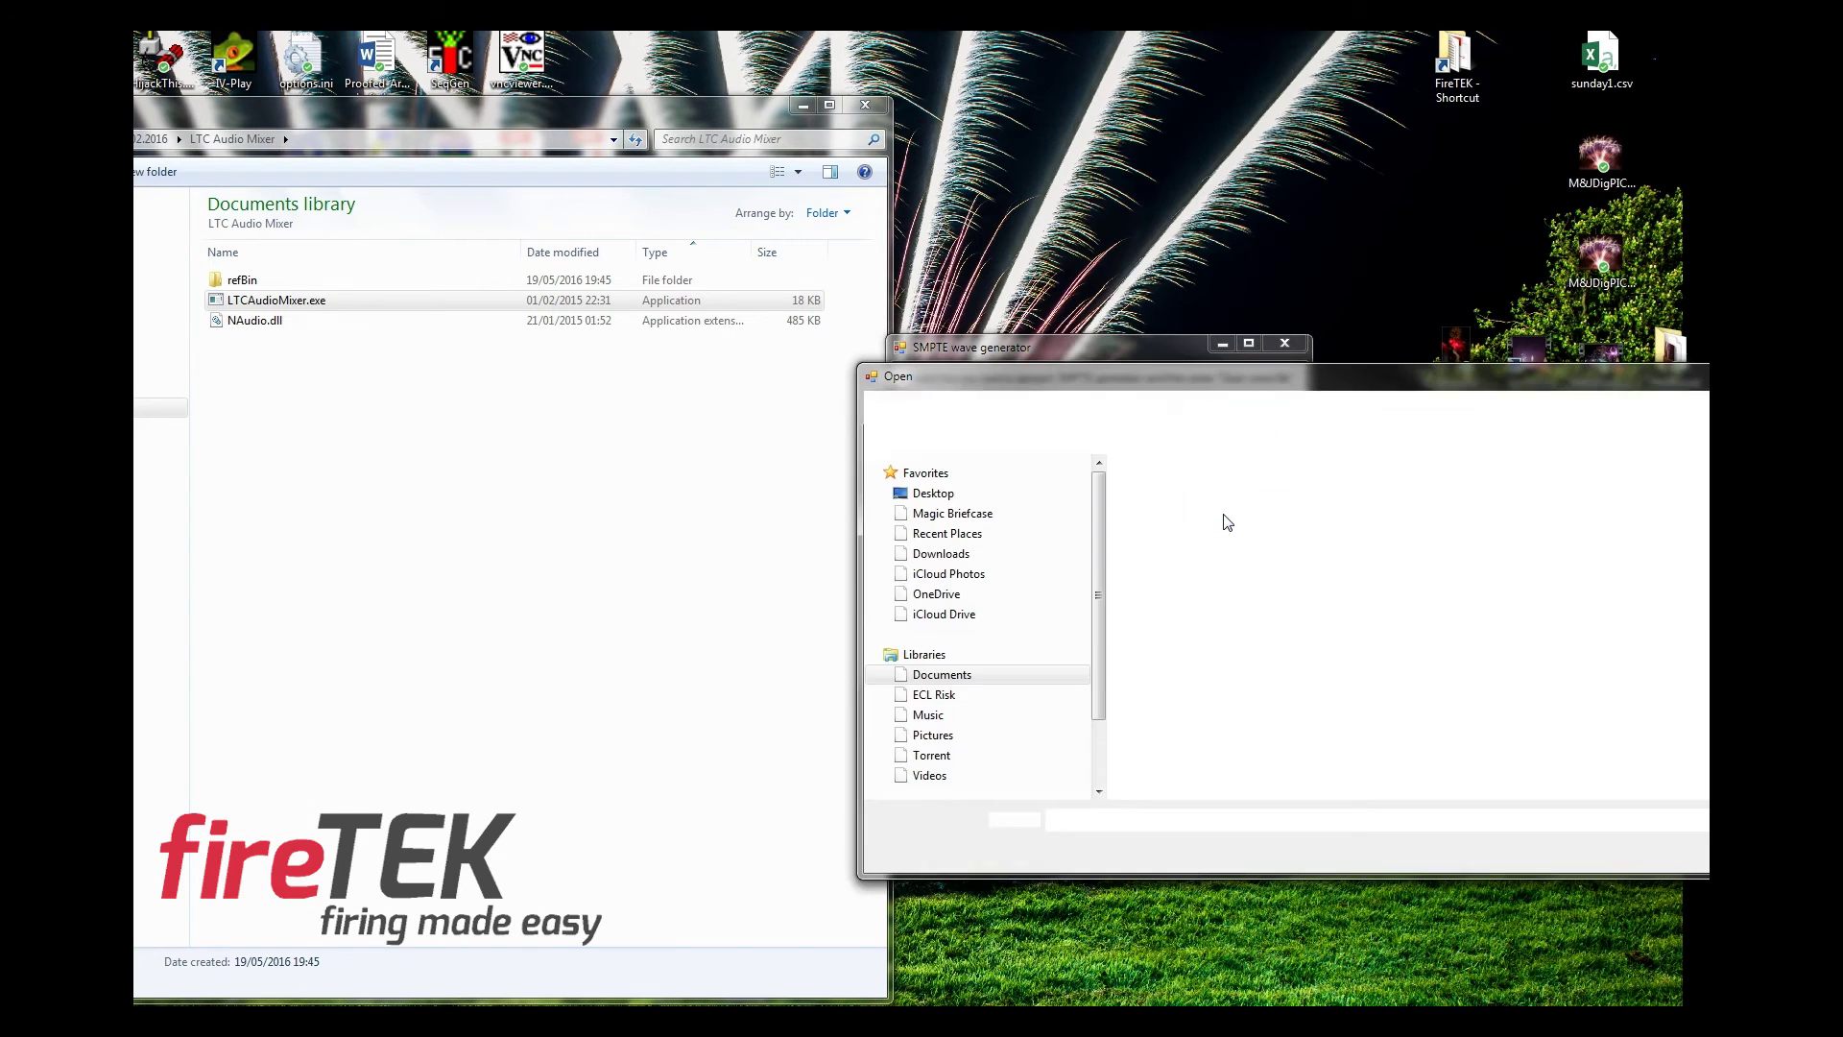
scroll(1092, 636, down, 8)
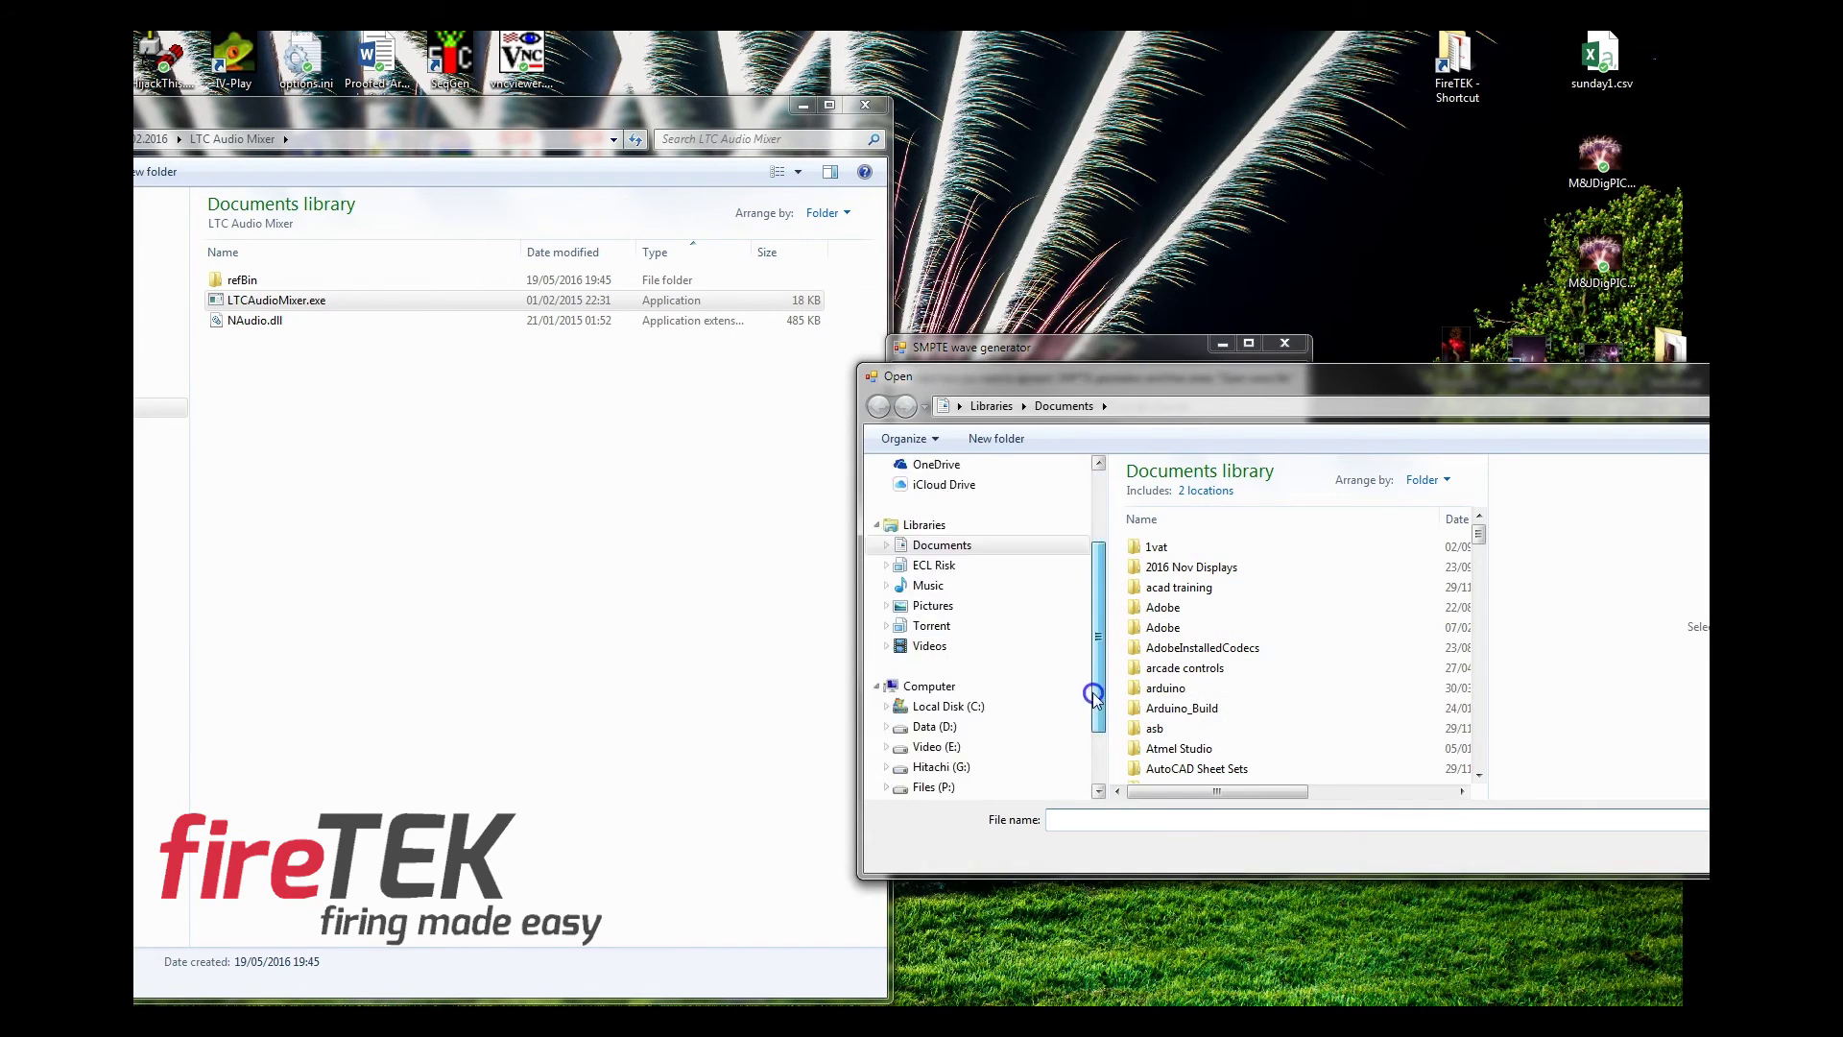
click(885, 687)
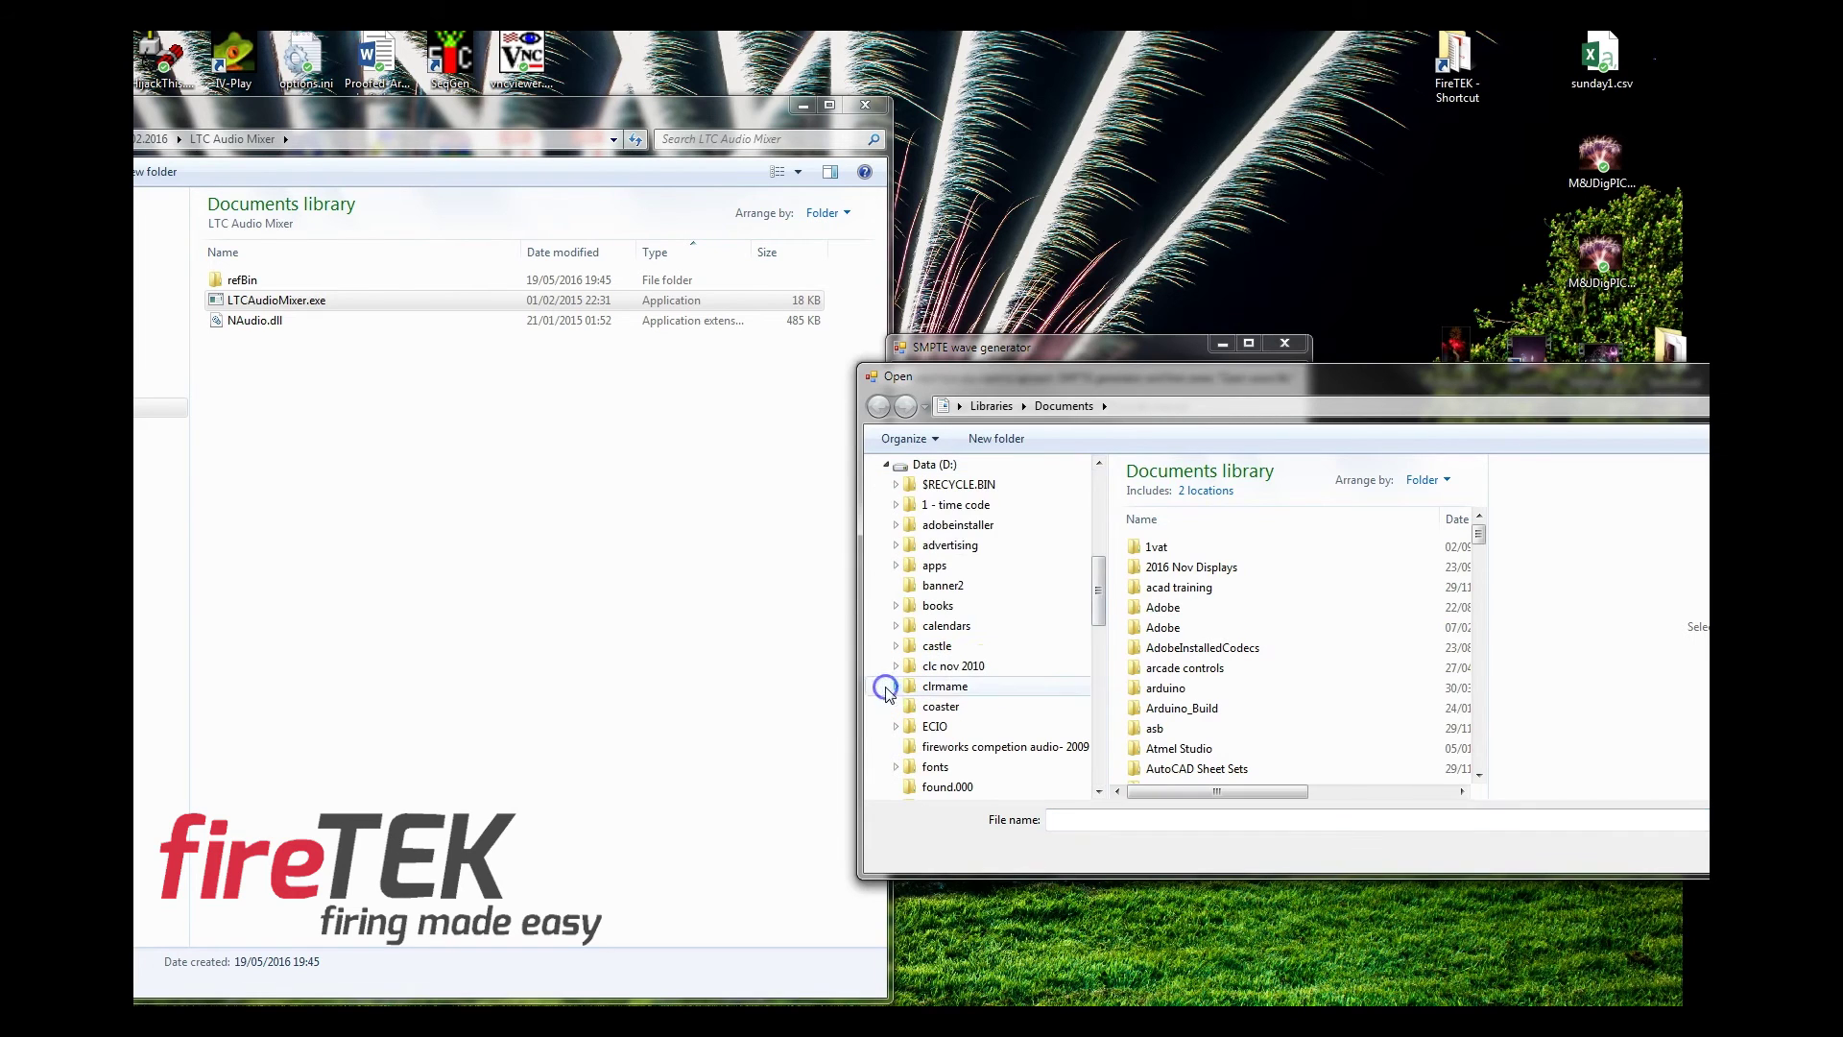
Step: Open TimeCode Test_mixdown.wav from 1 - time code to create the SMPTE file, then close the generator
click(953, 505)
click(1179, 516)
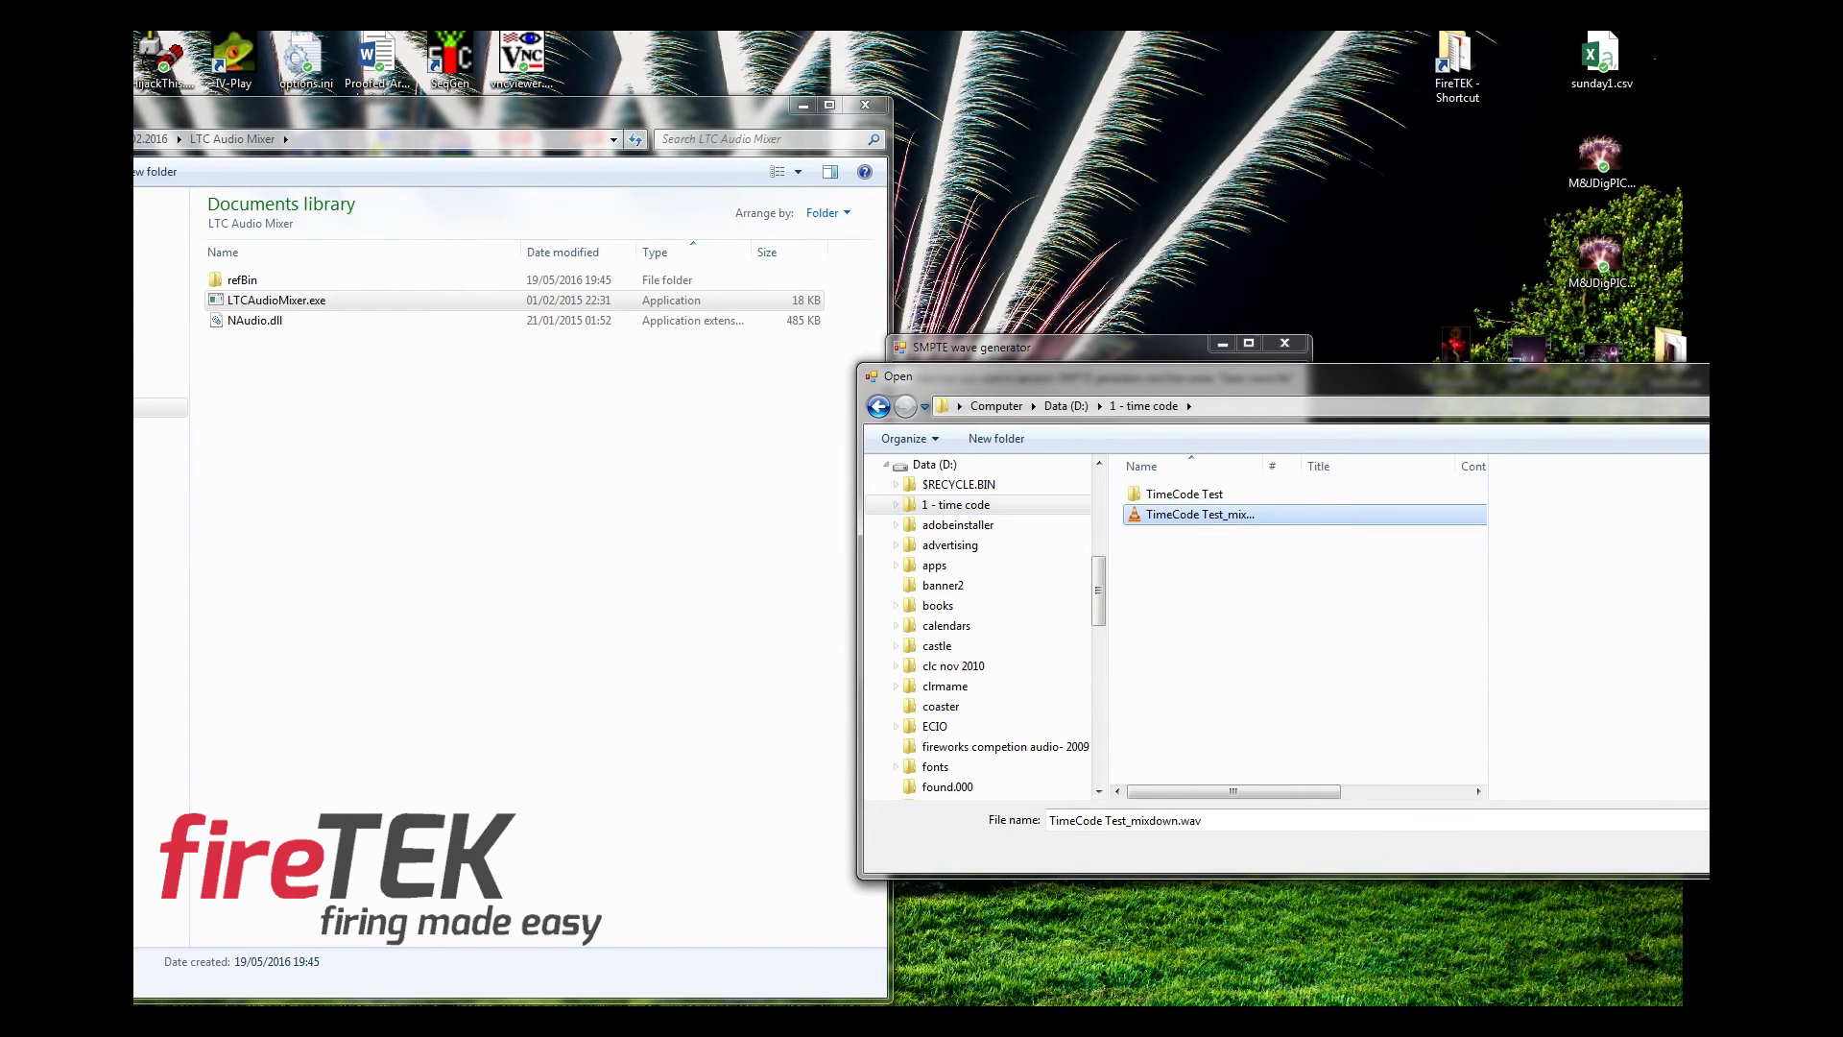
key(Return)
click(1633, 729)
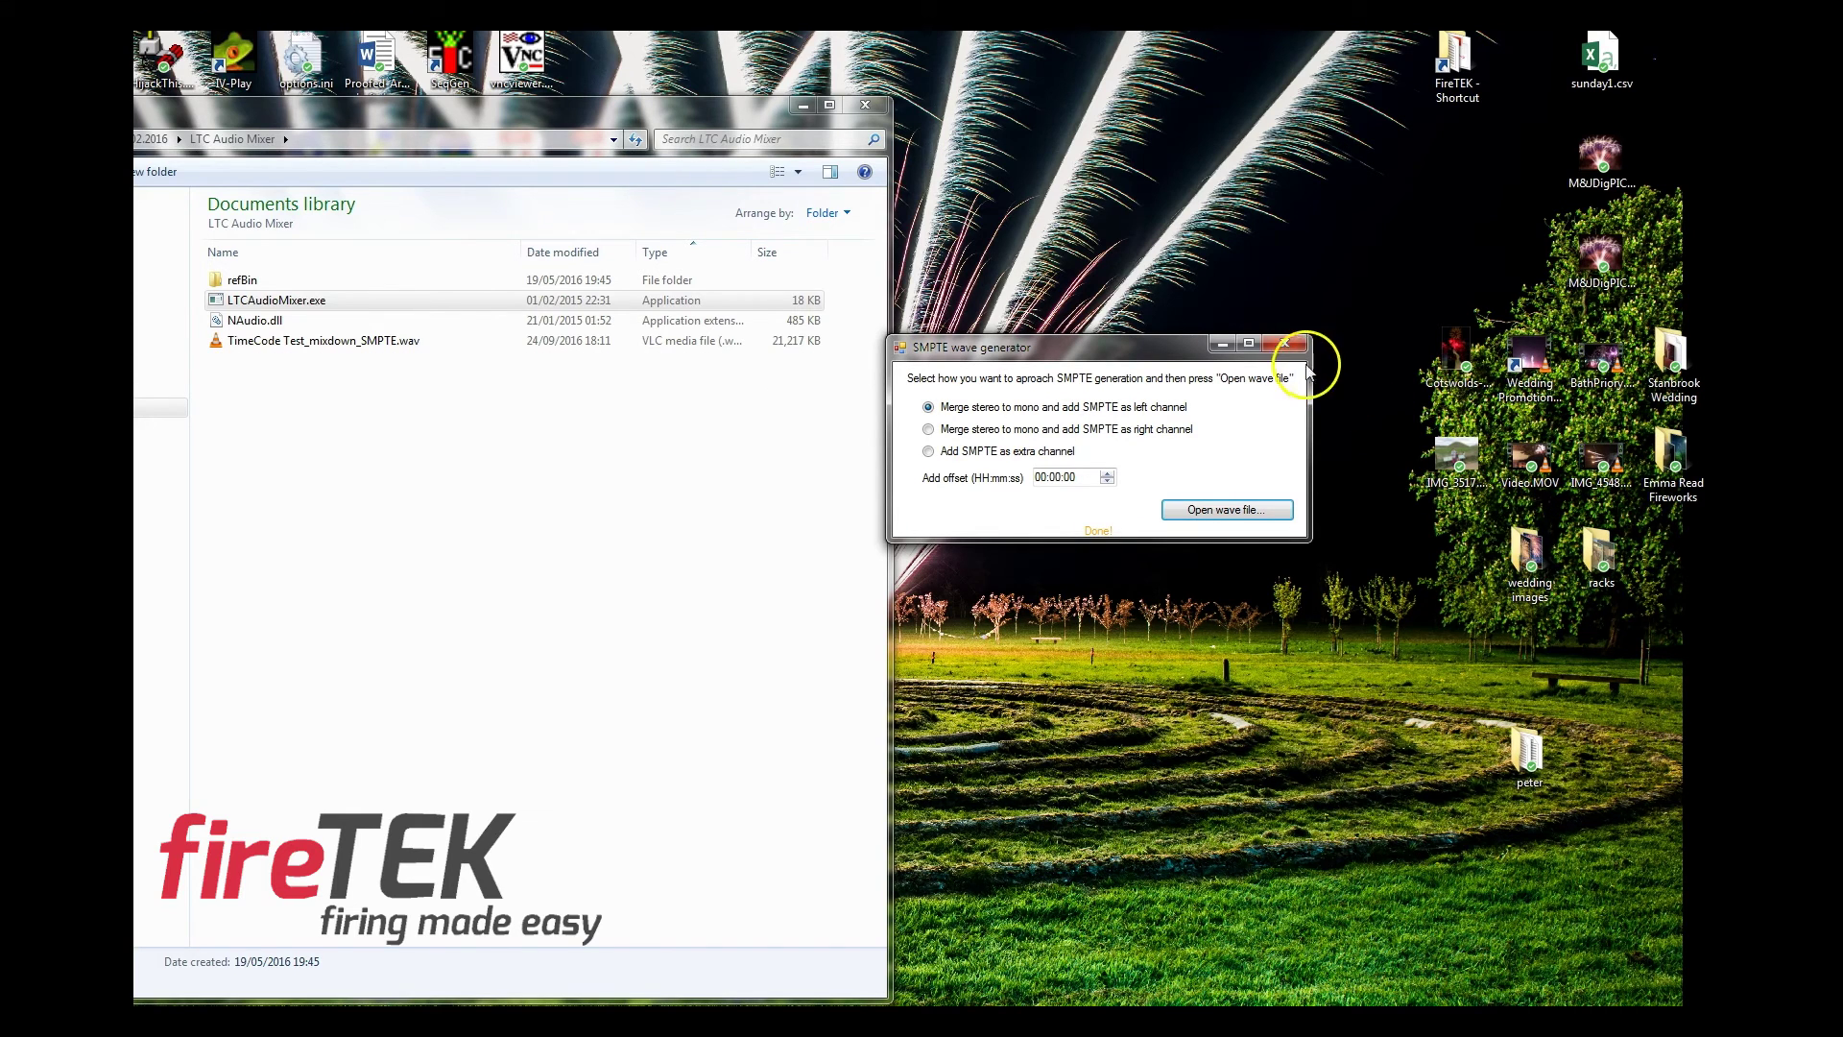
click(1284, 345)
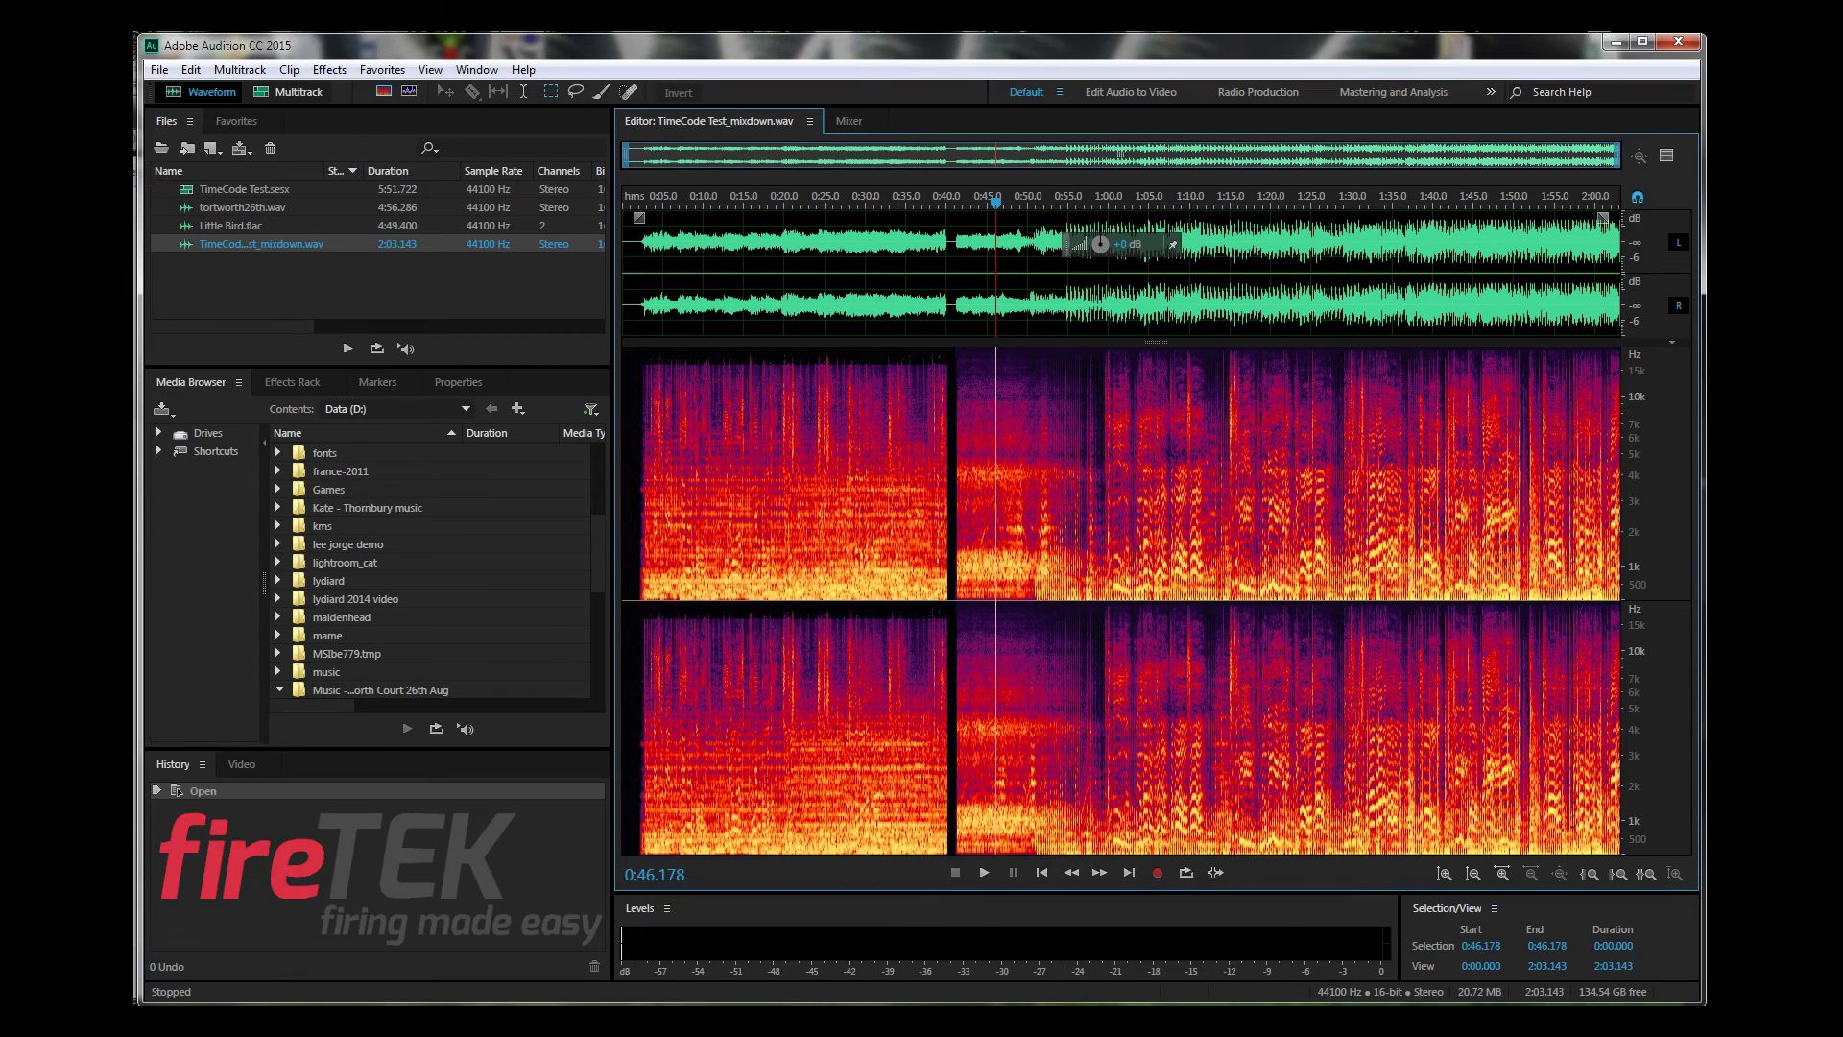
Step: Import TimeCode Test_mixdown_SMPTE.wav from Explorer into Audition's Files list beside the original mixdown
click(151, 123)
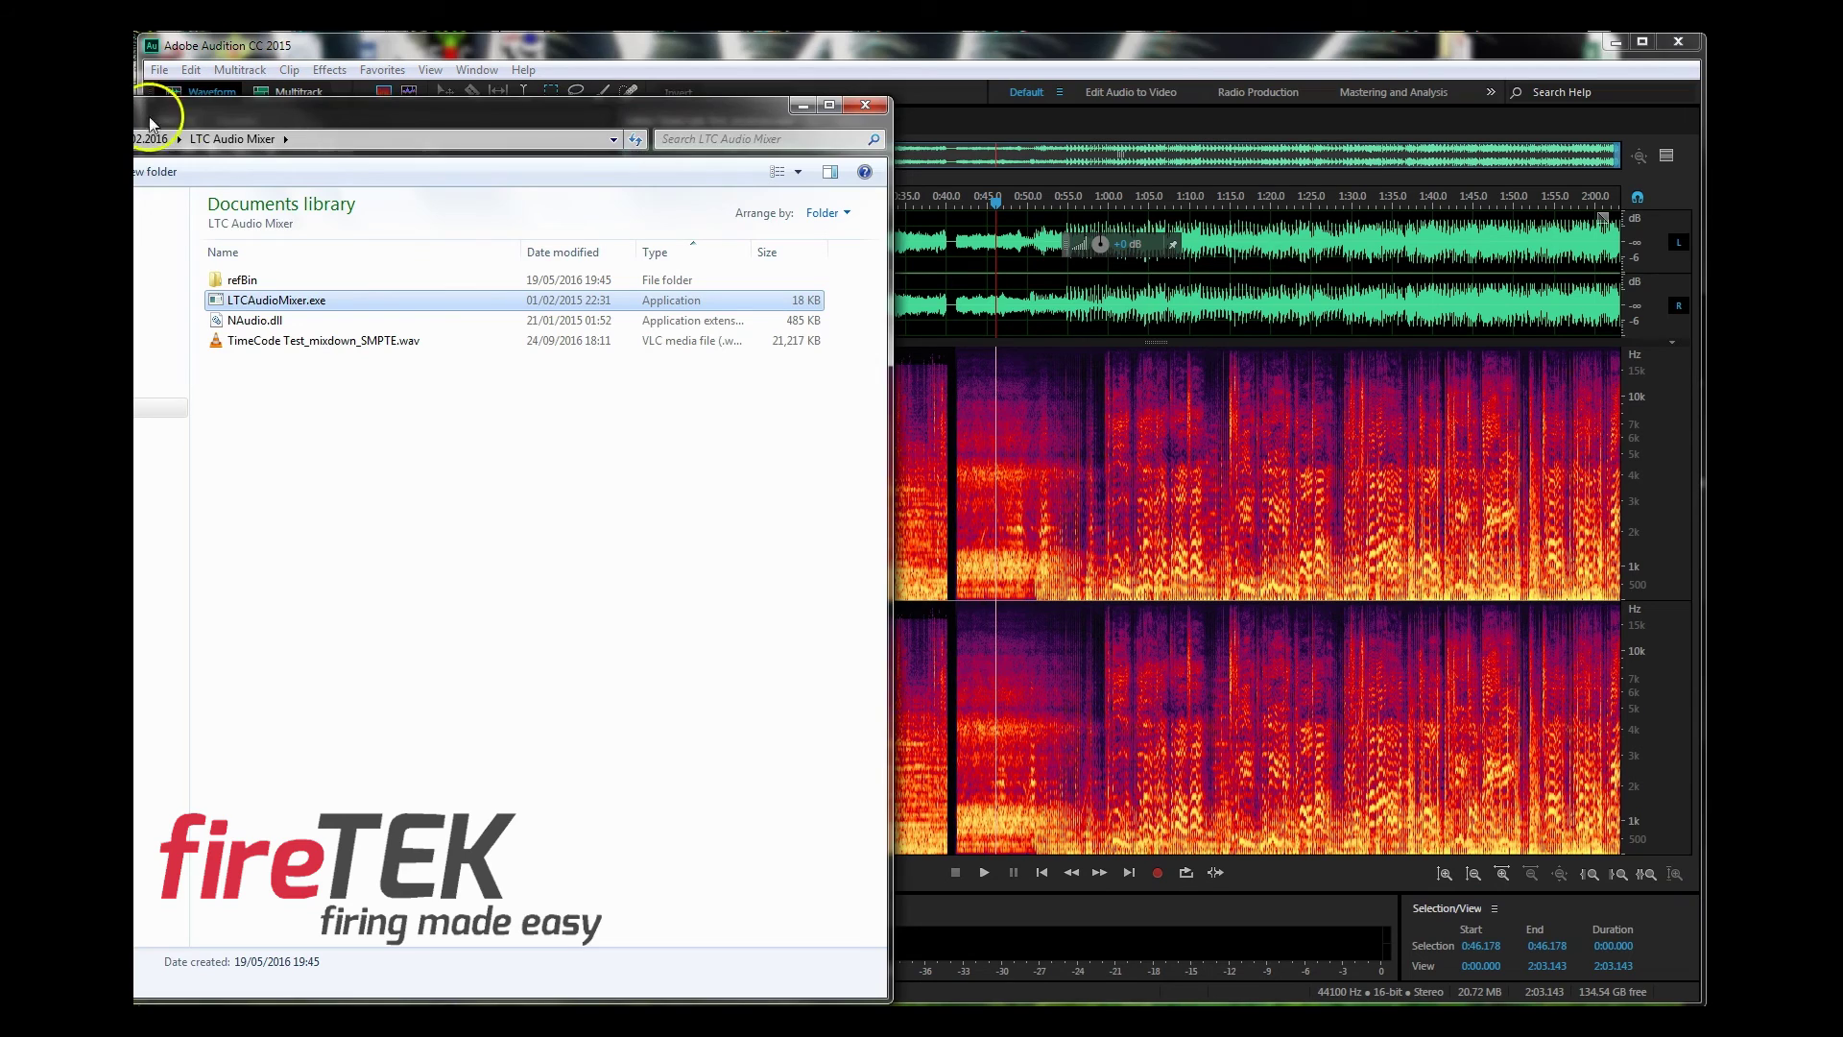
drag(150, 123, 138, 490)
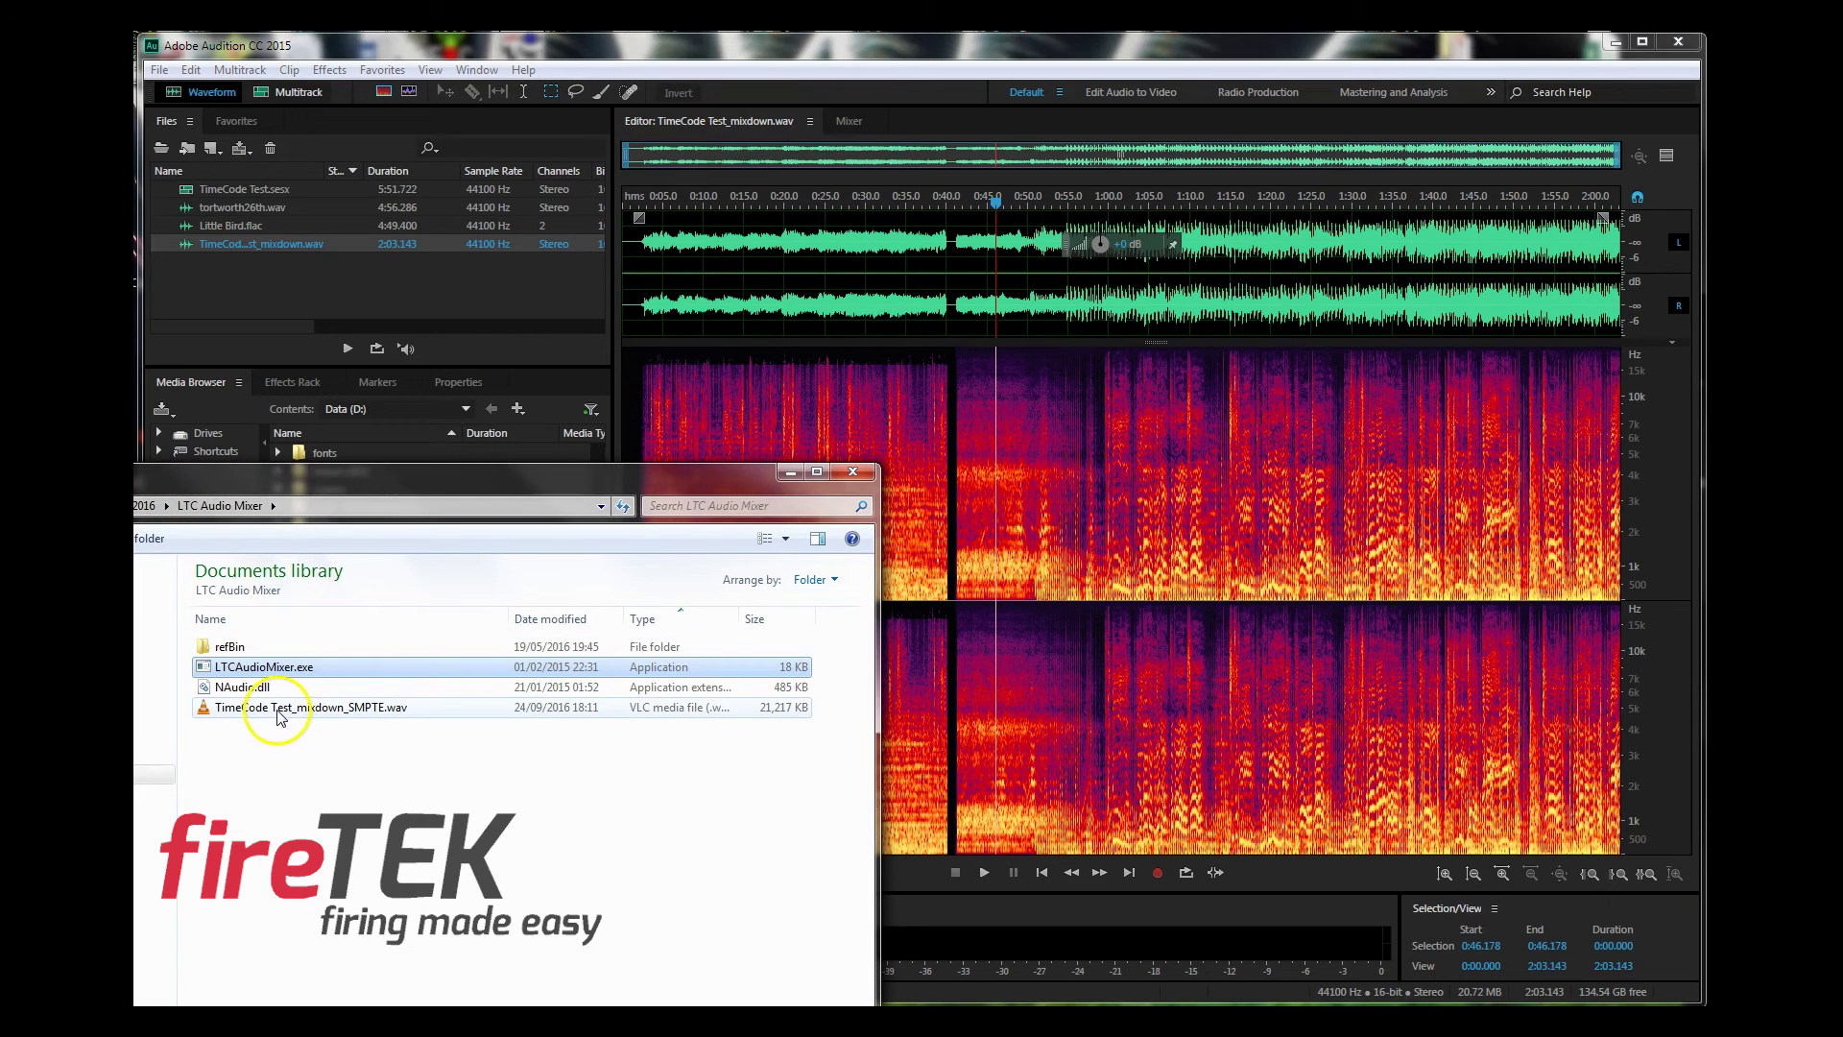
drag(278, 715, 215, 296)
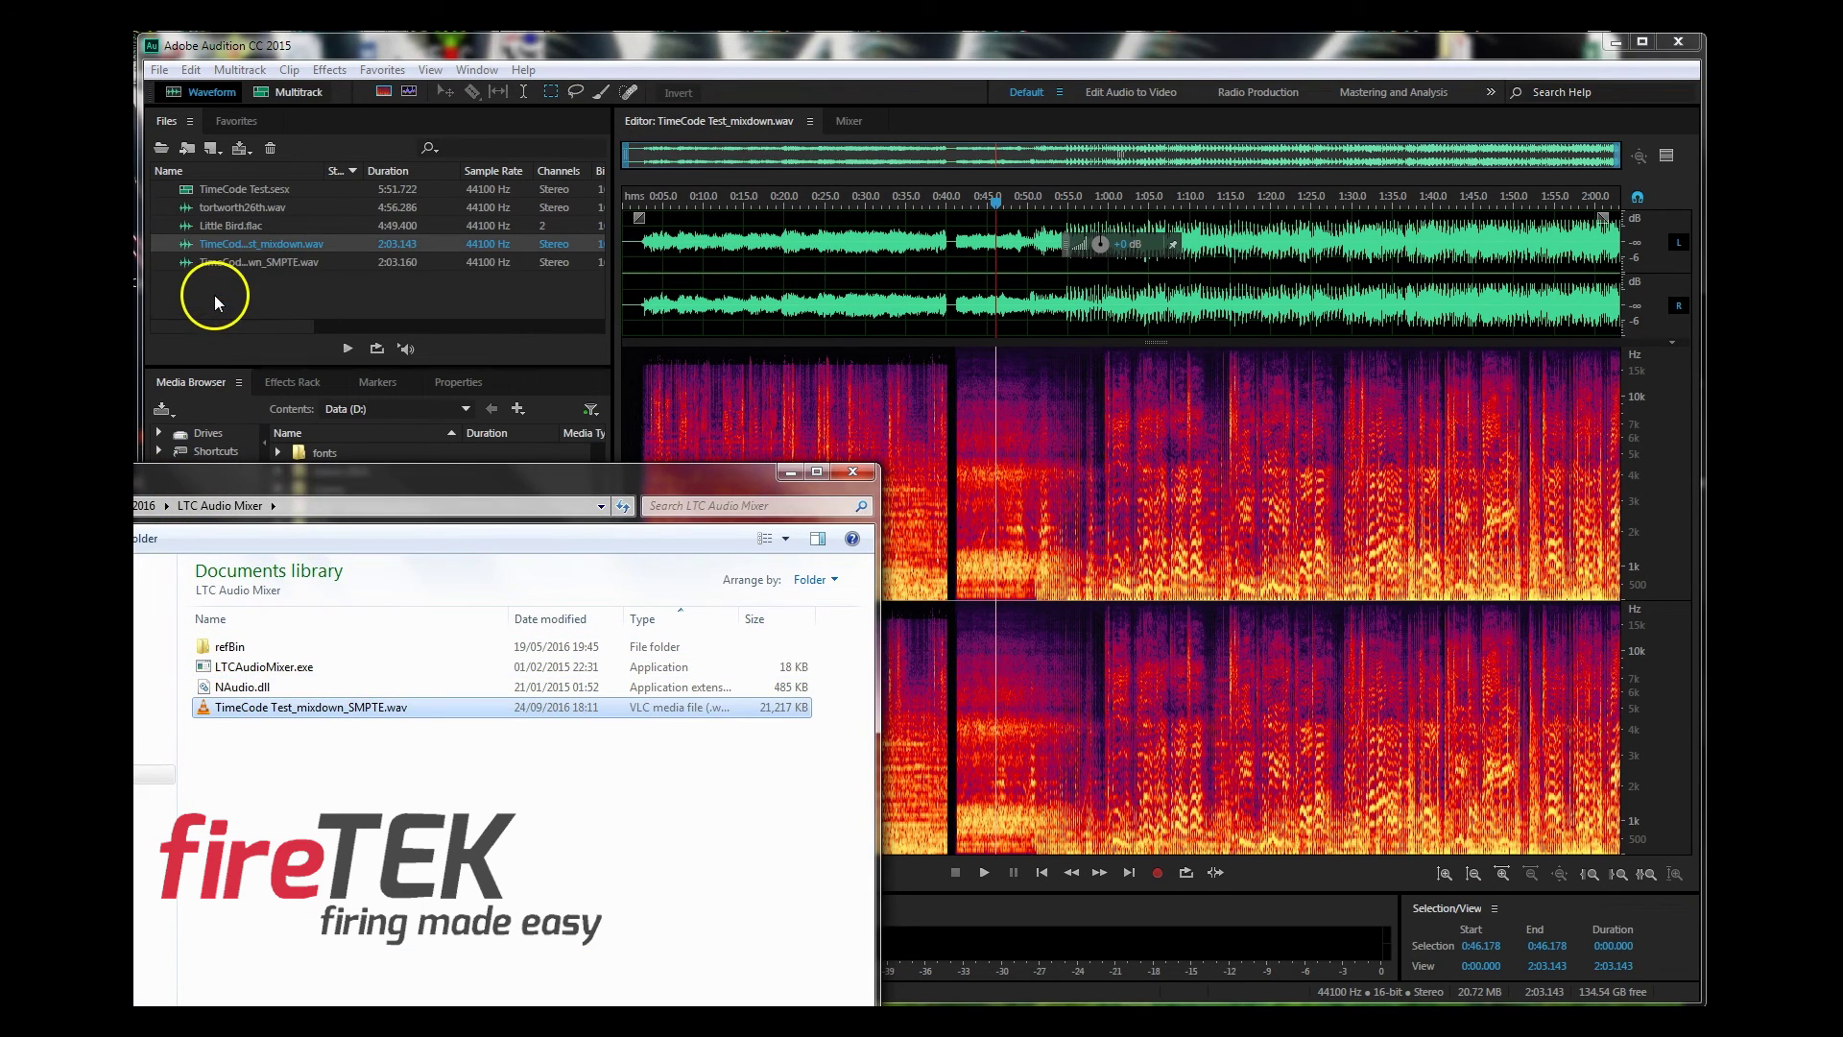
click(913, 497)
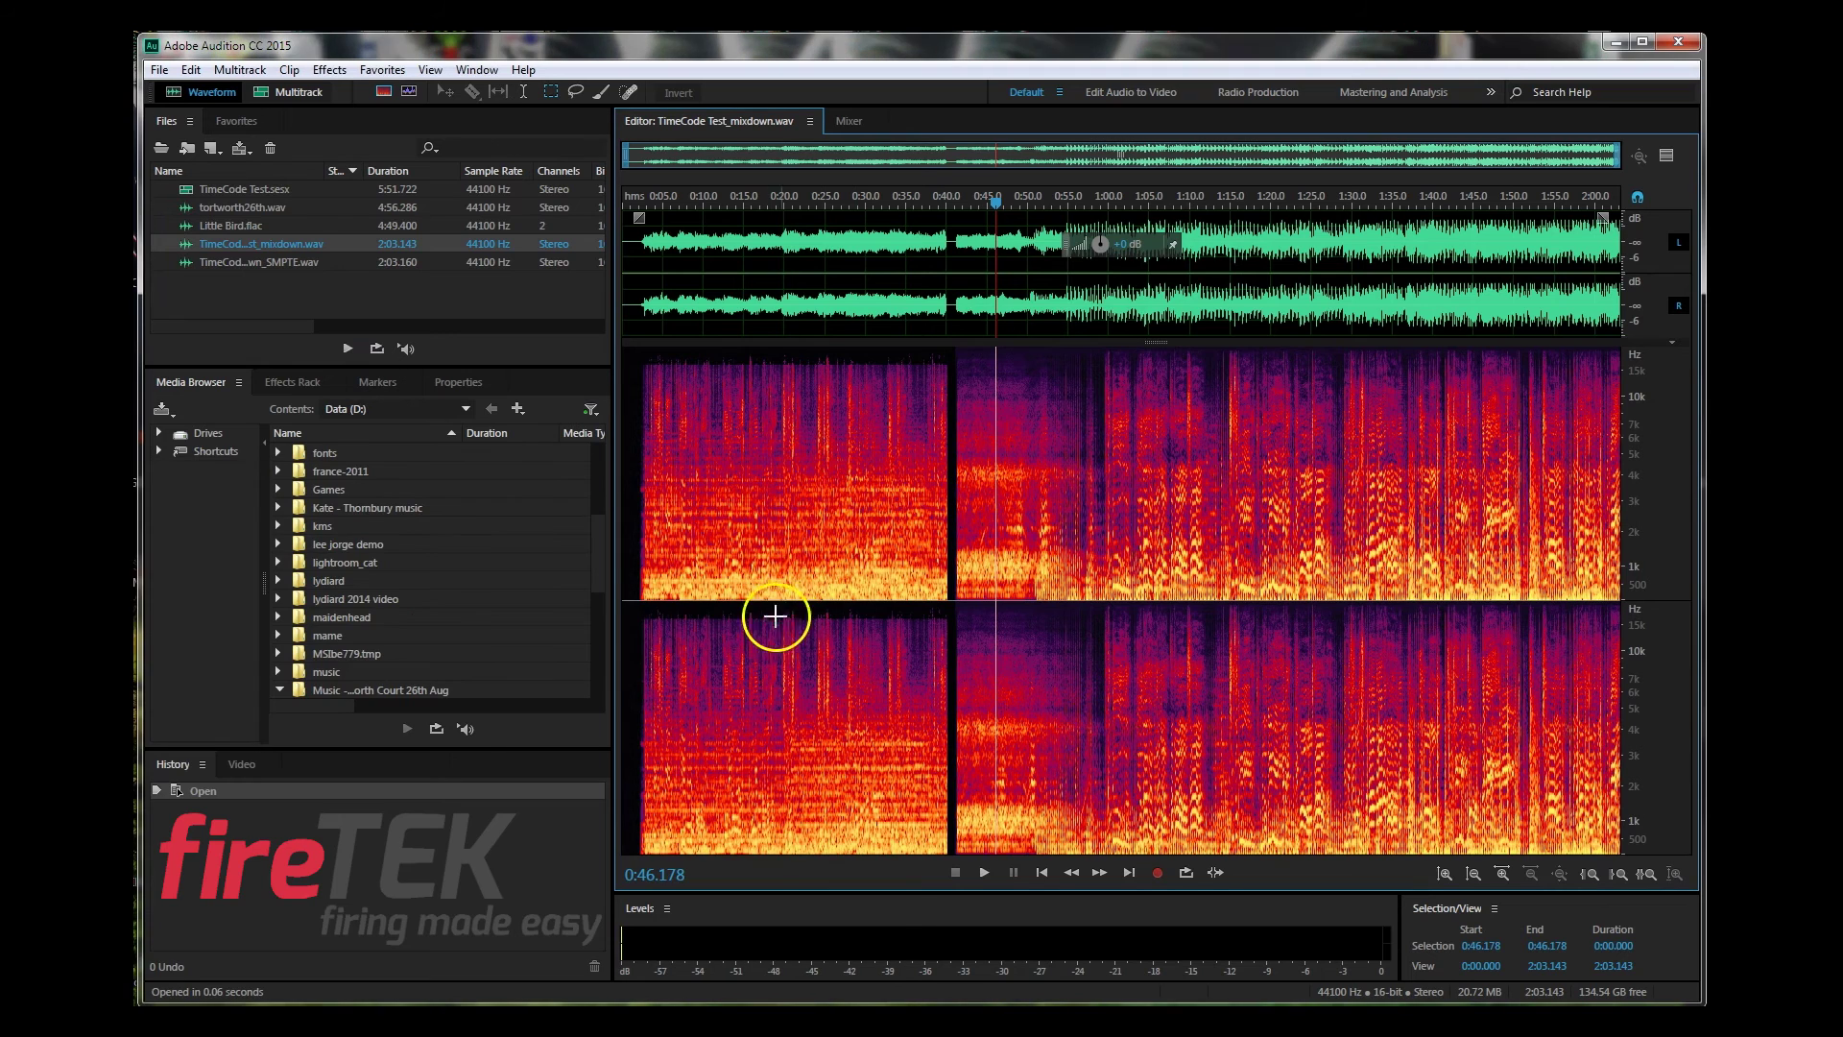
Step: Open TimeCode Test_mixdown_SMPTE.wav in the Waveform editor and play its first few seconds
click(232, 257)
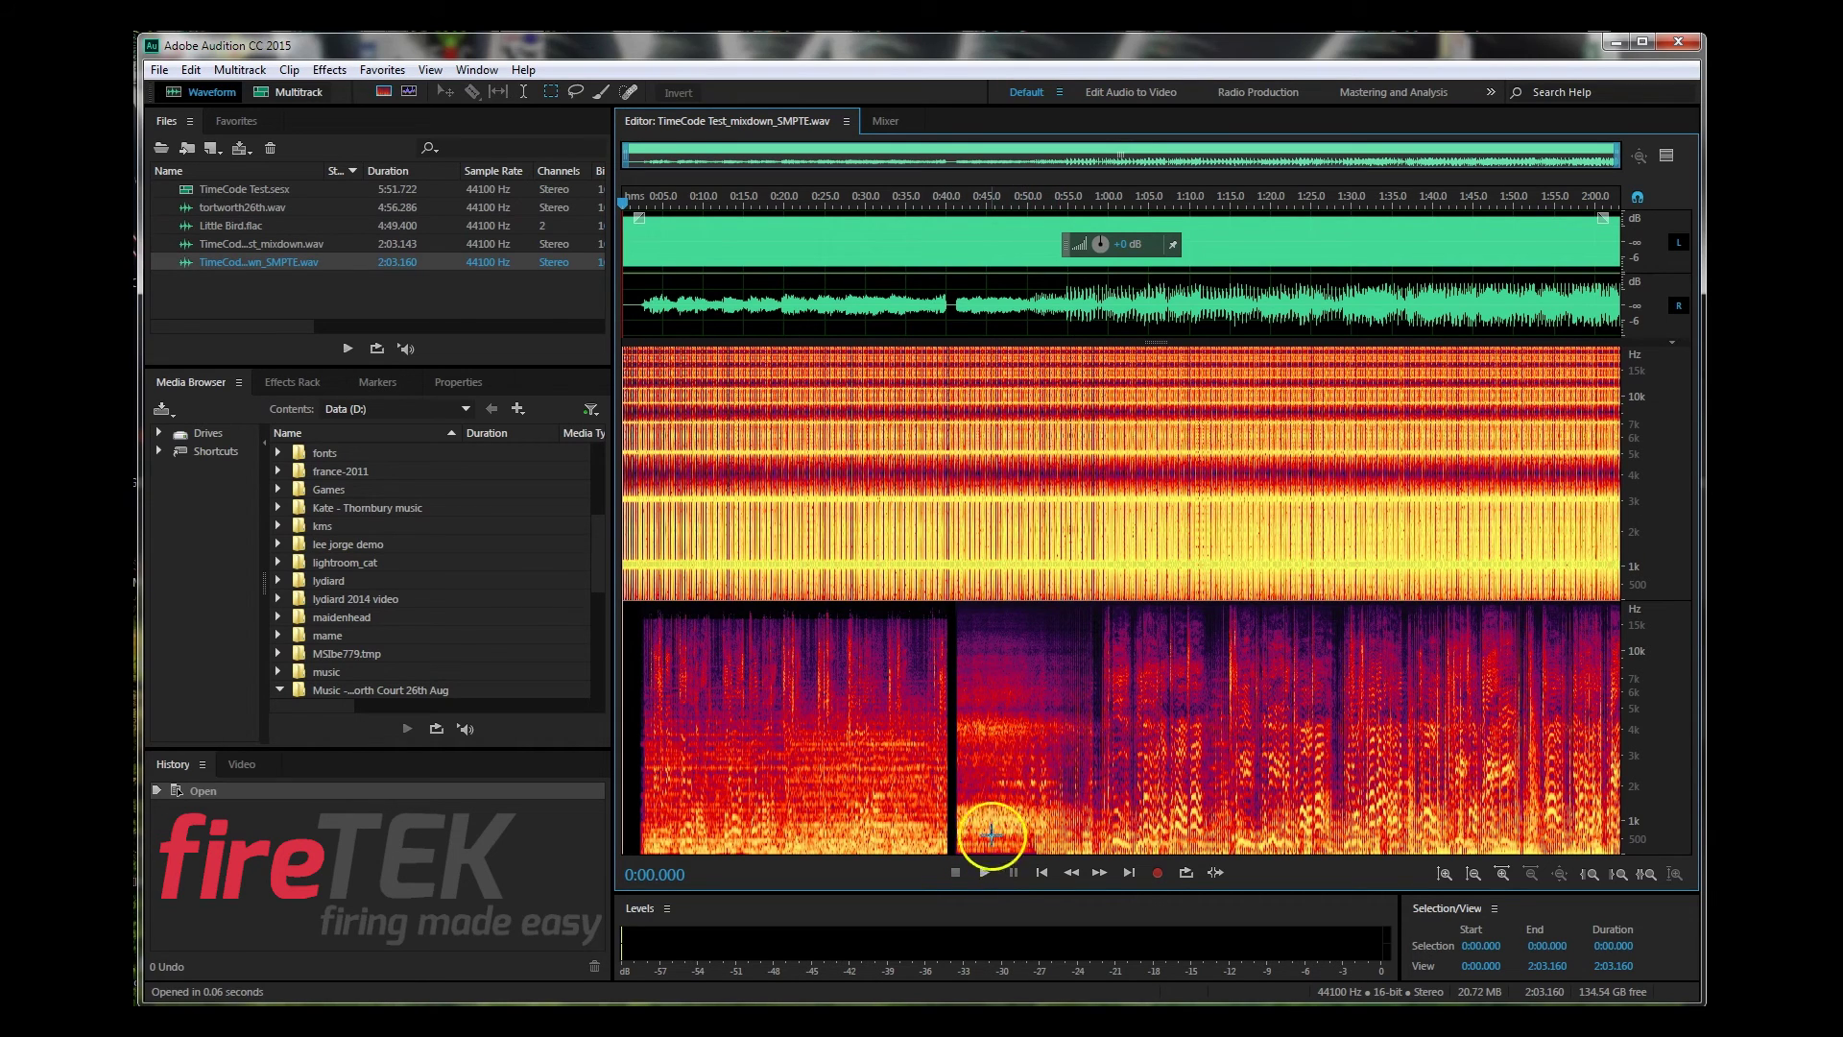
click(984, 873)
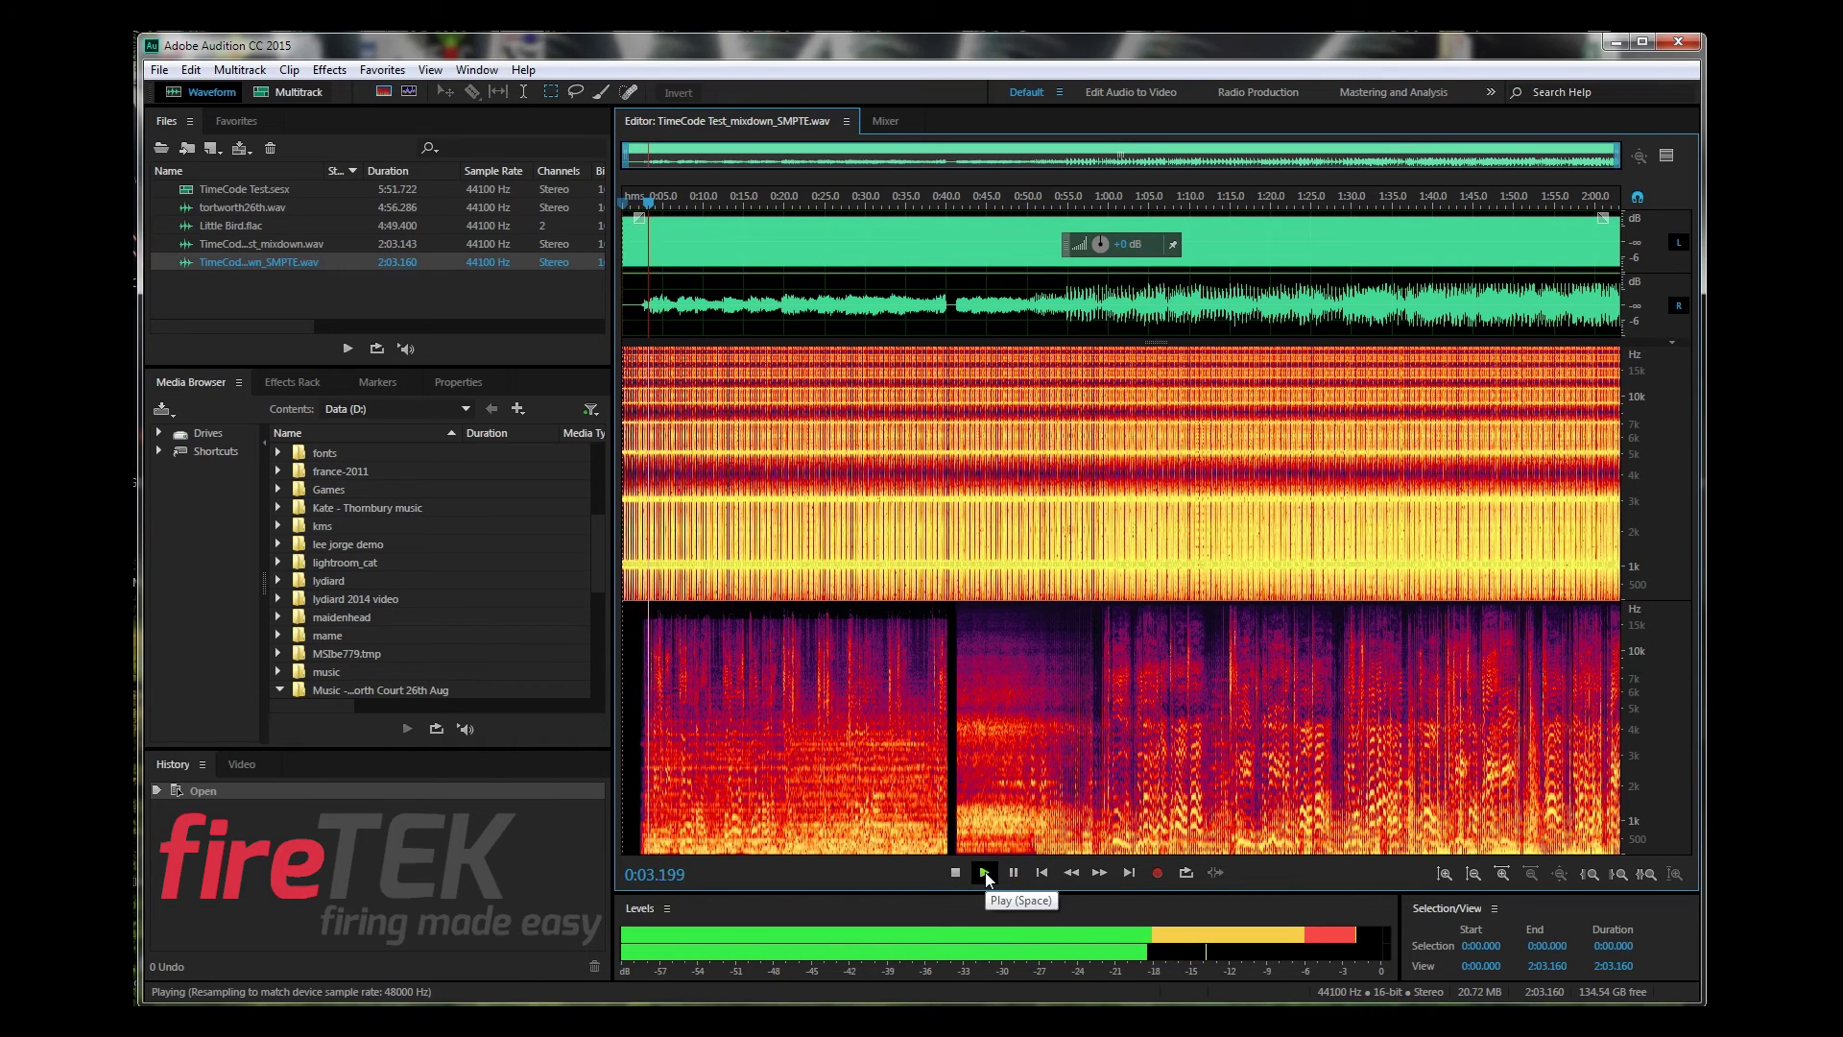
click(954, 873)
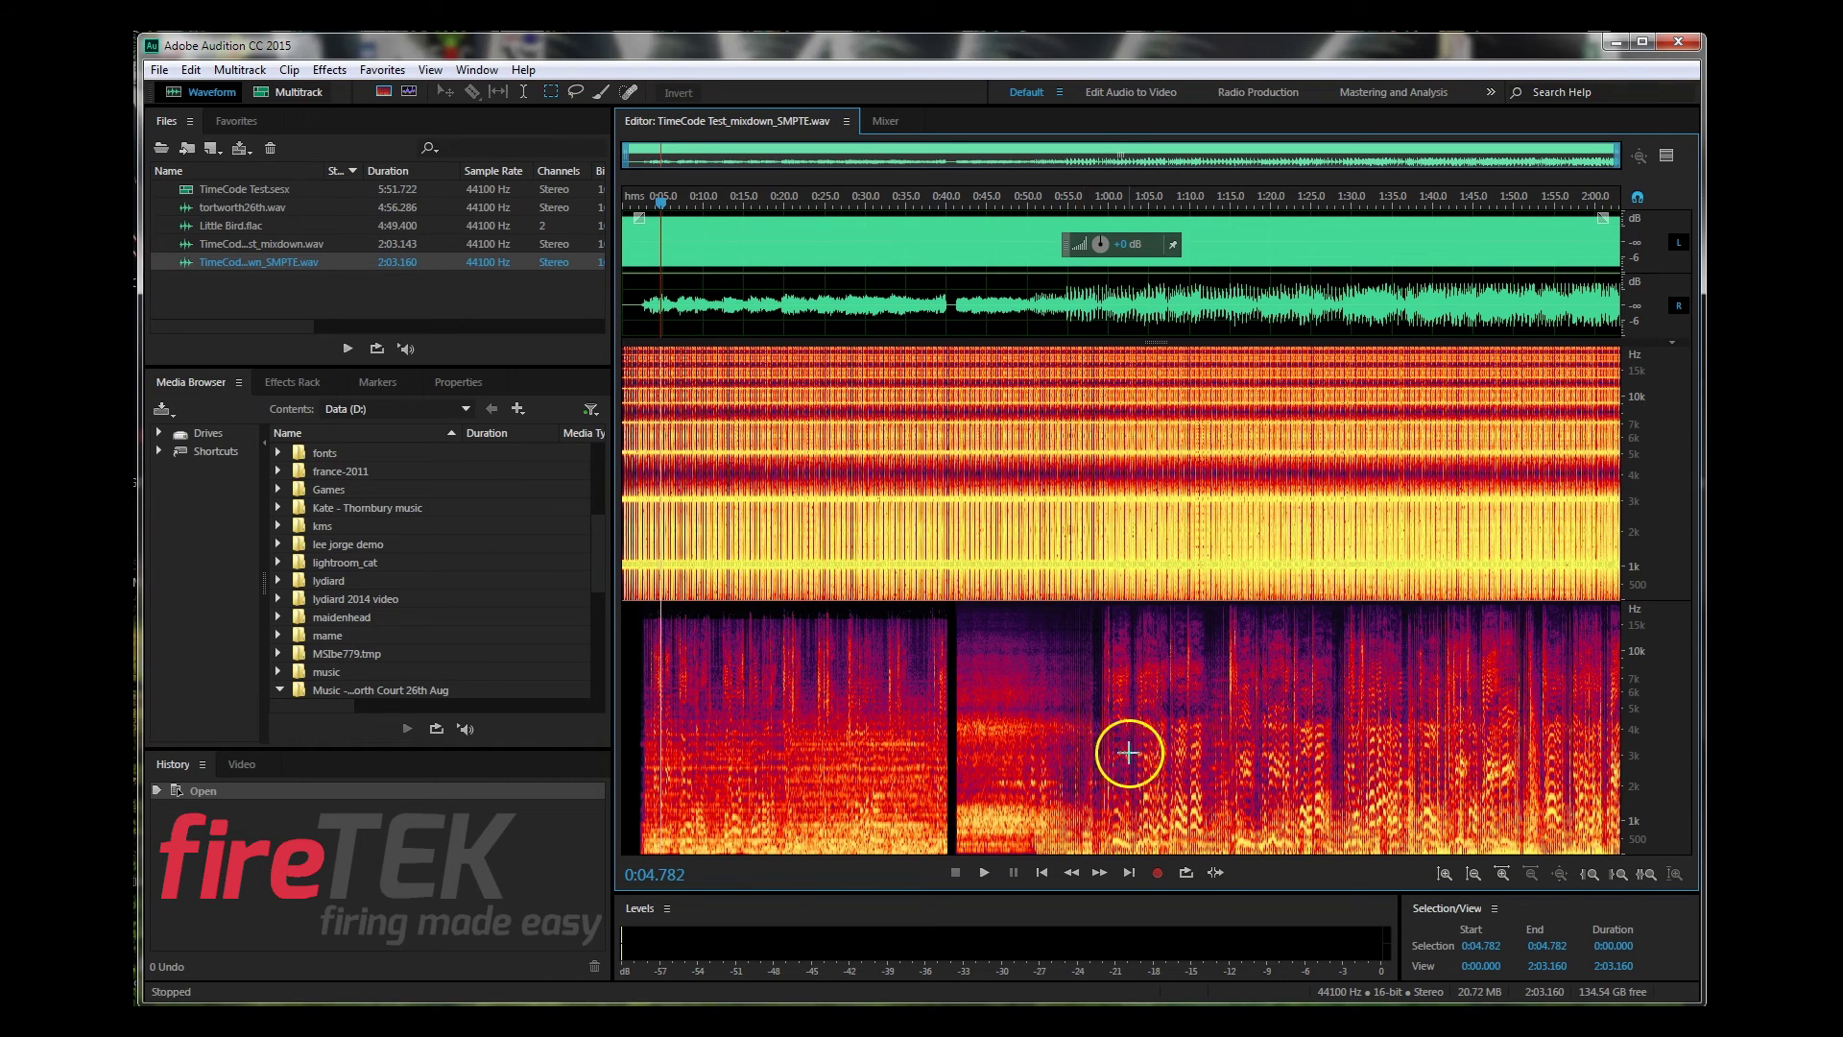
Step: Play the SMPTE file while muting and unmuting the left timecode channel
click(1679, 242)
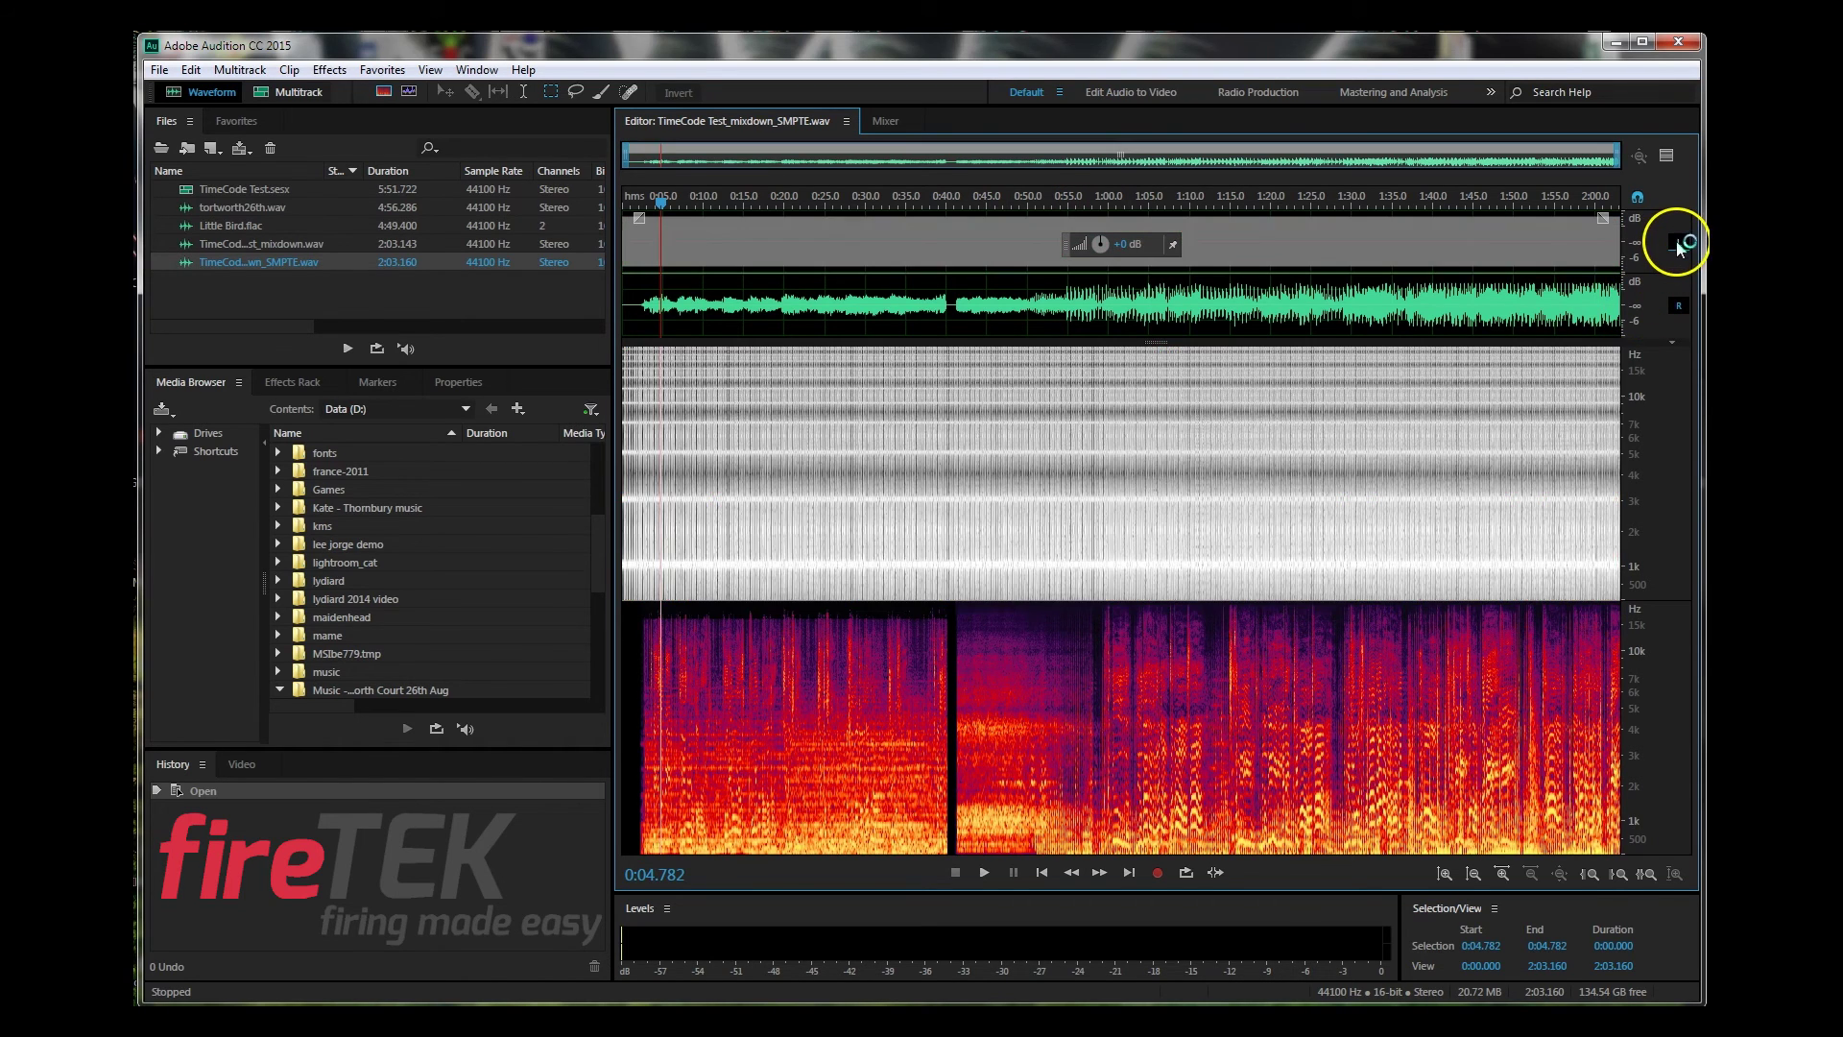
click(1679, 243)
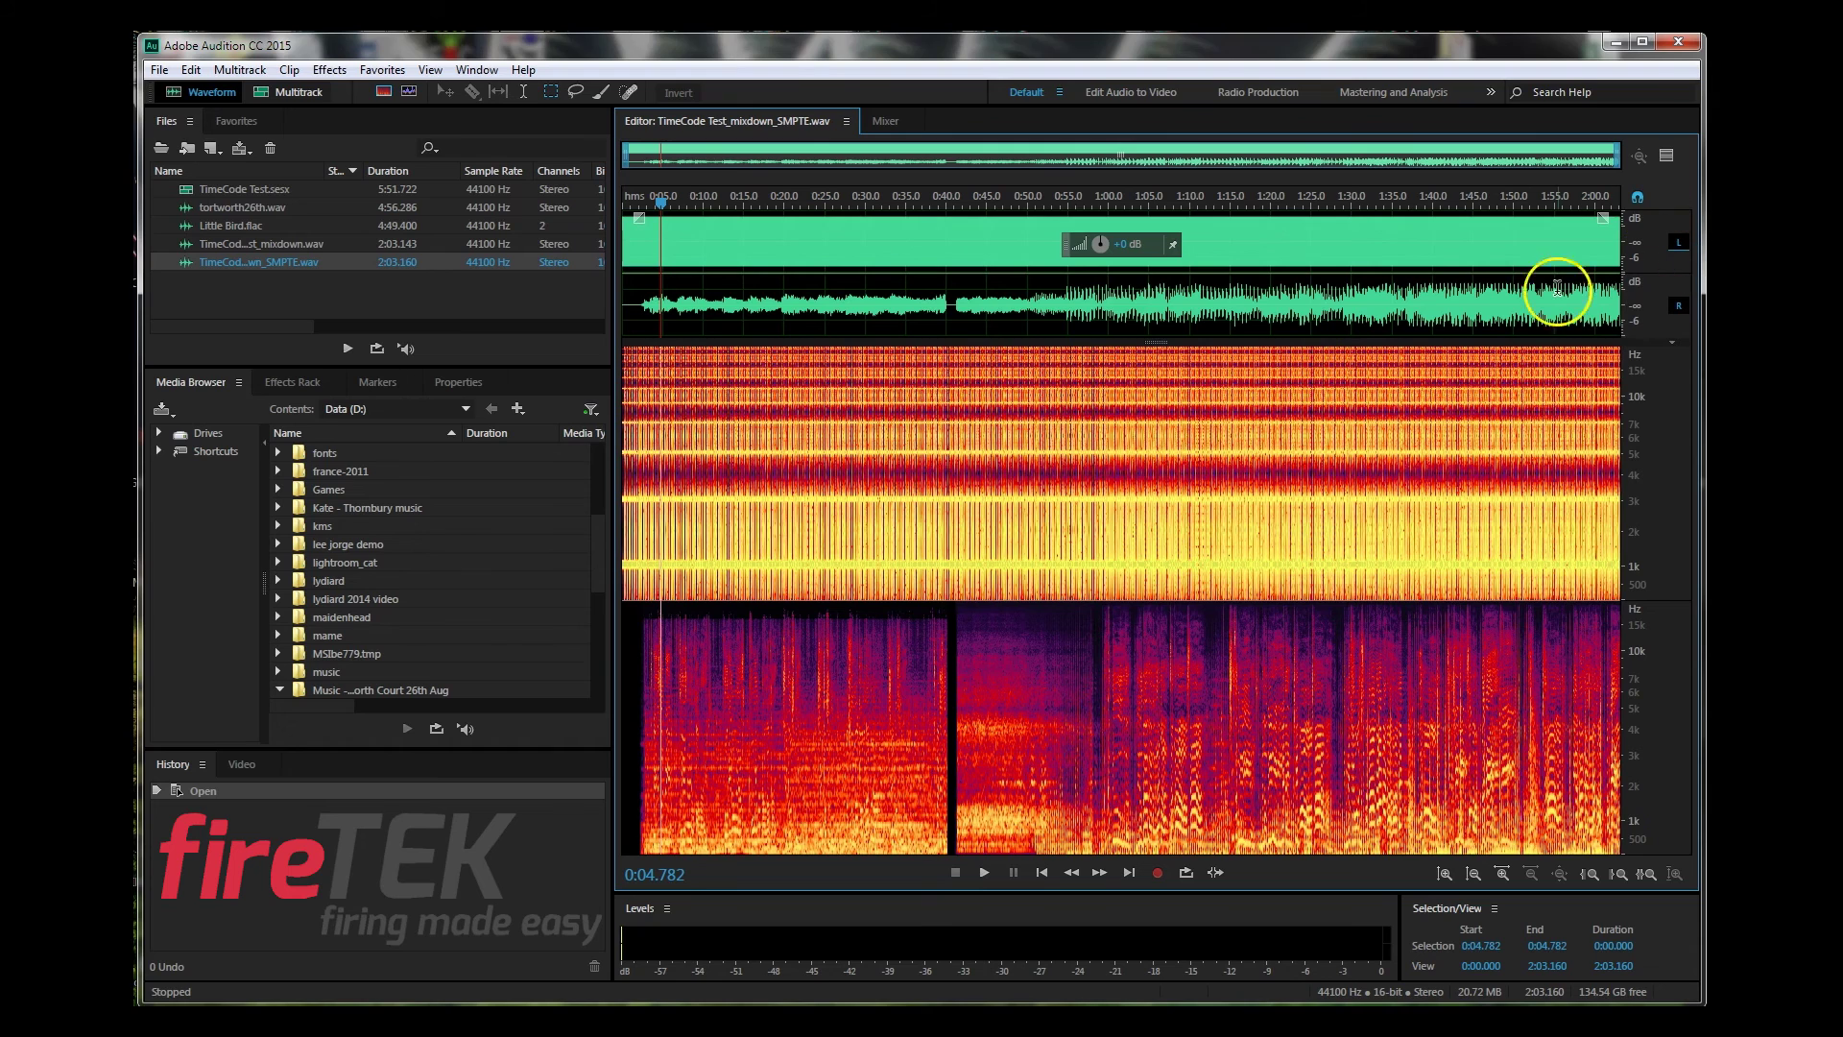
click(985, 872)
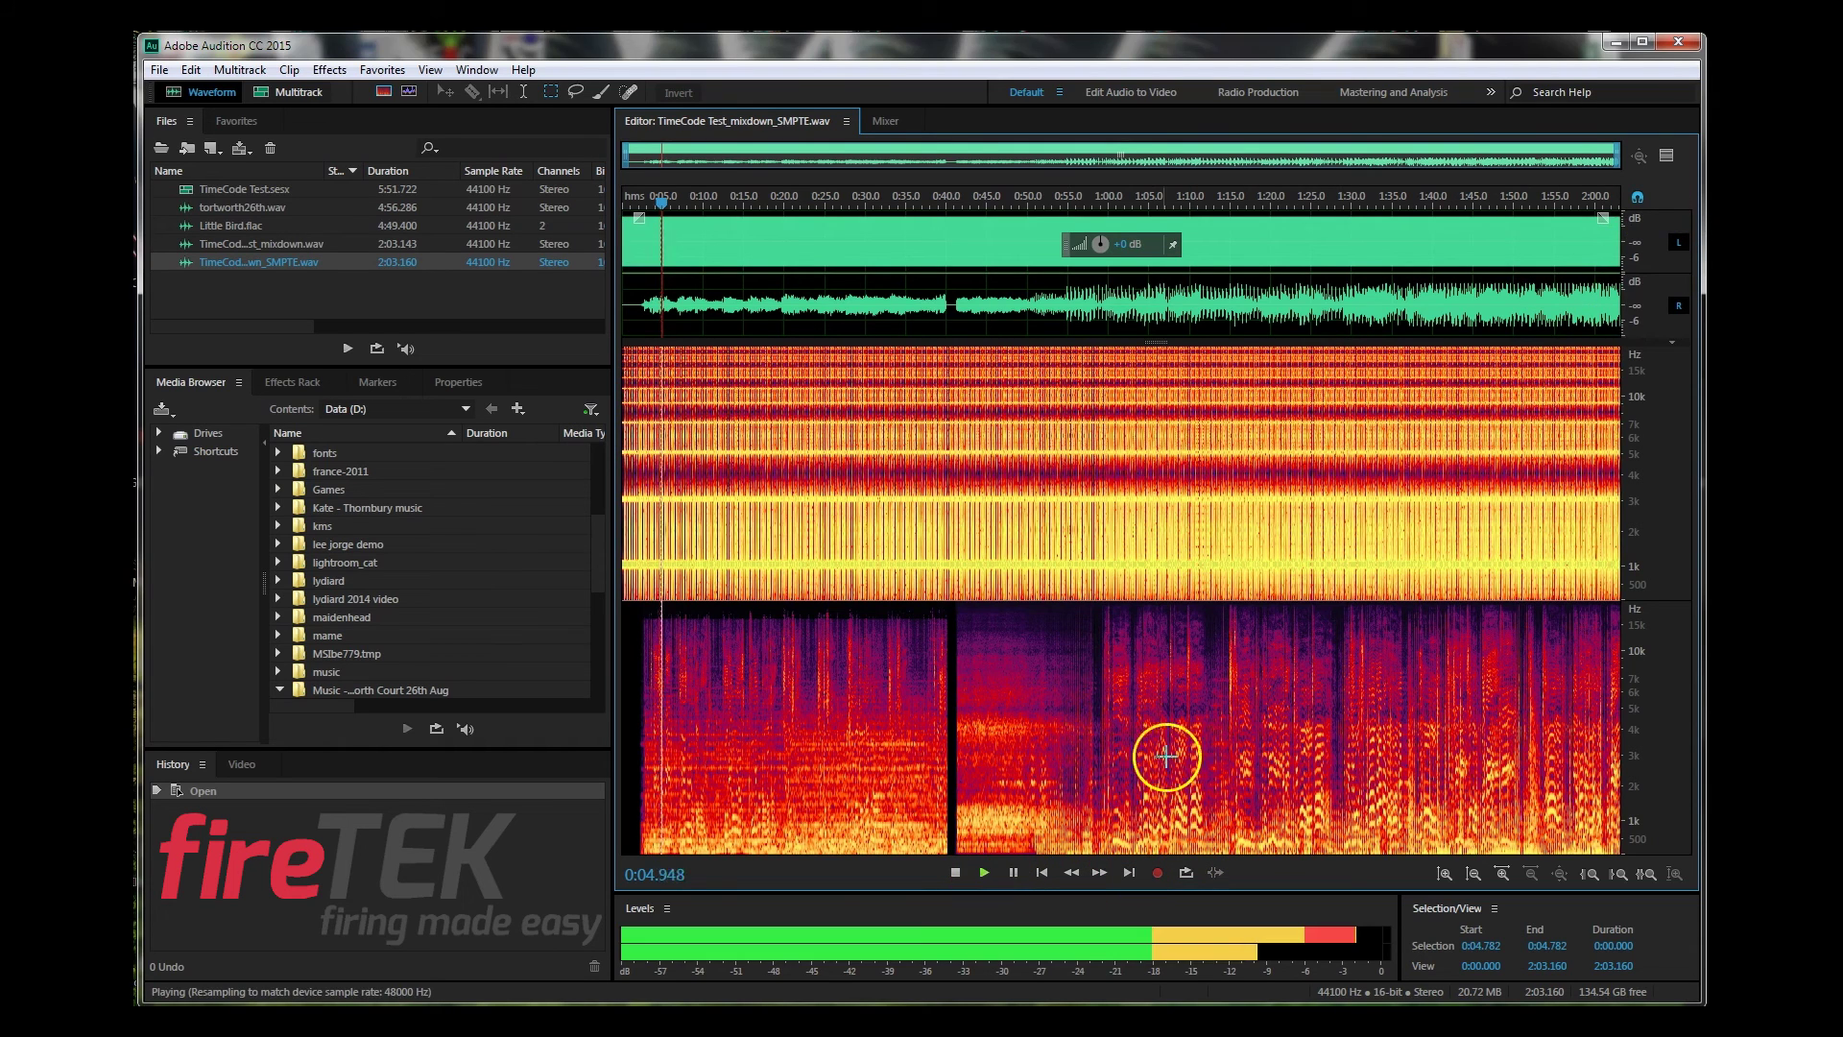
click(1679, 244)
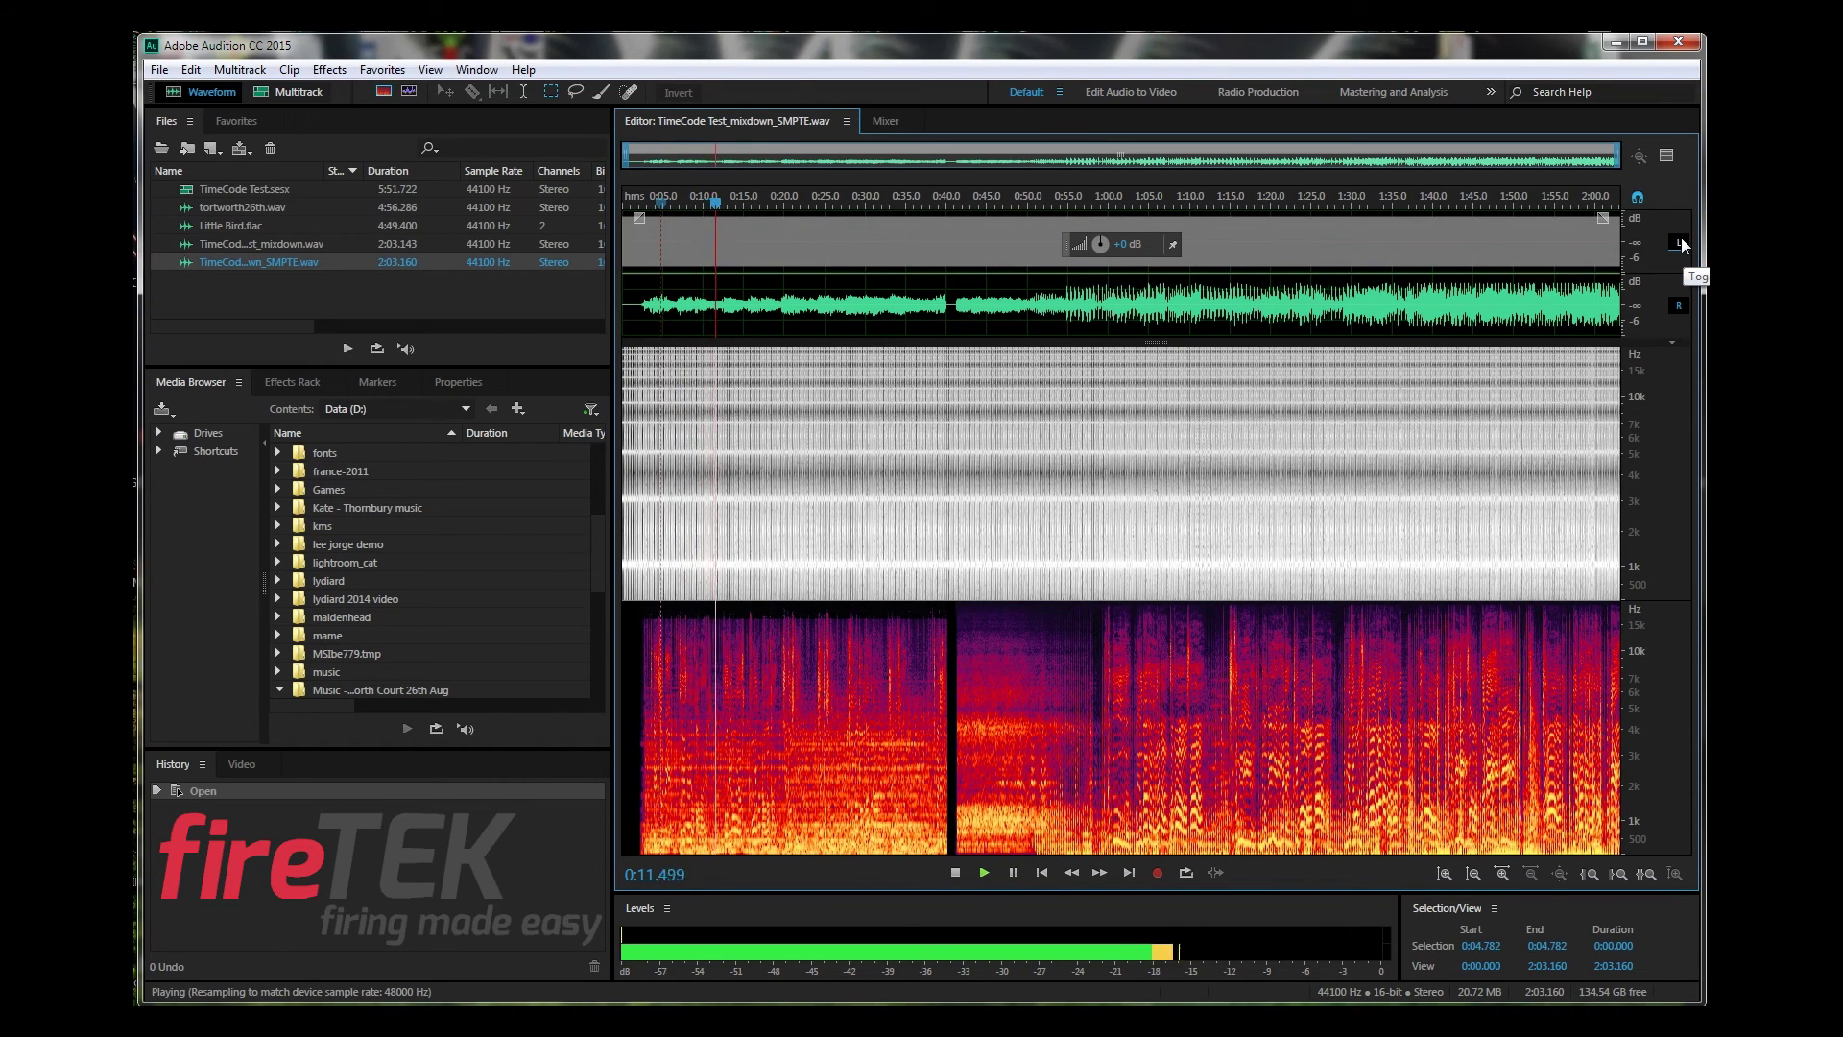
click(1680, 246)
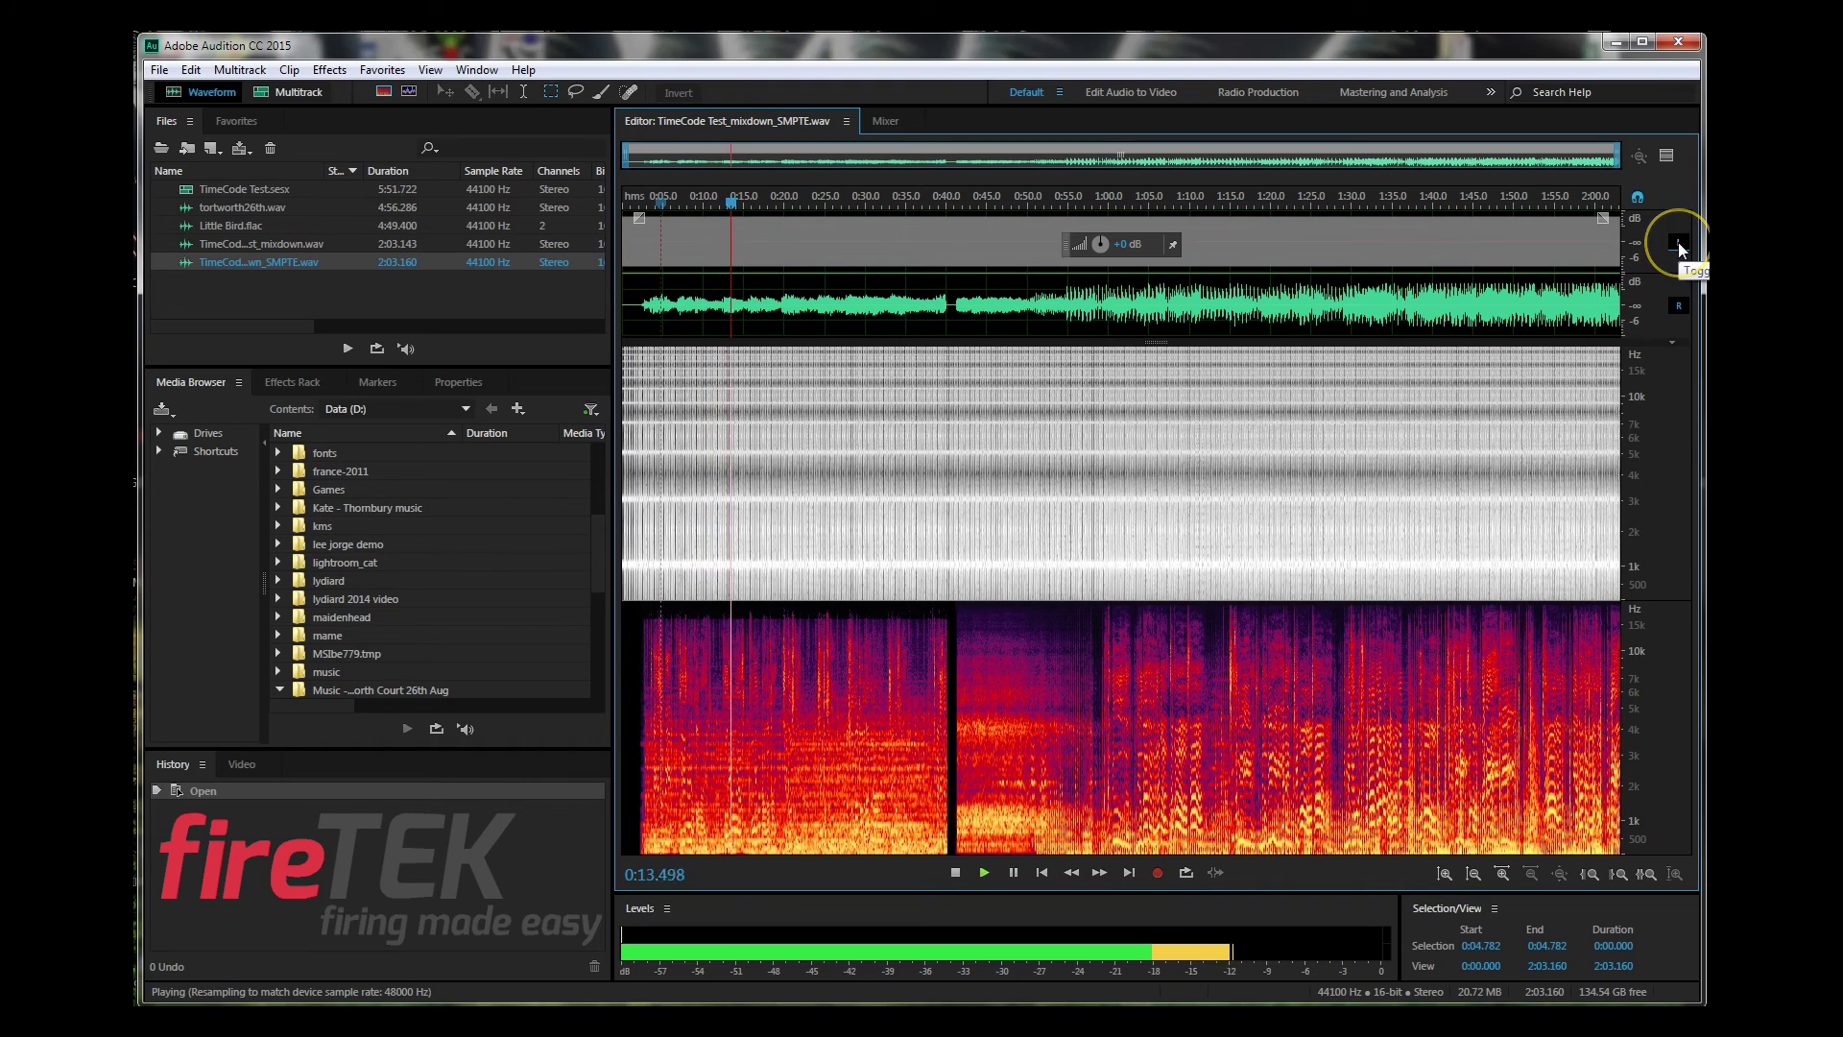
click(1678, 245)
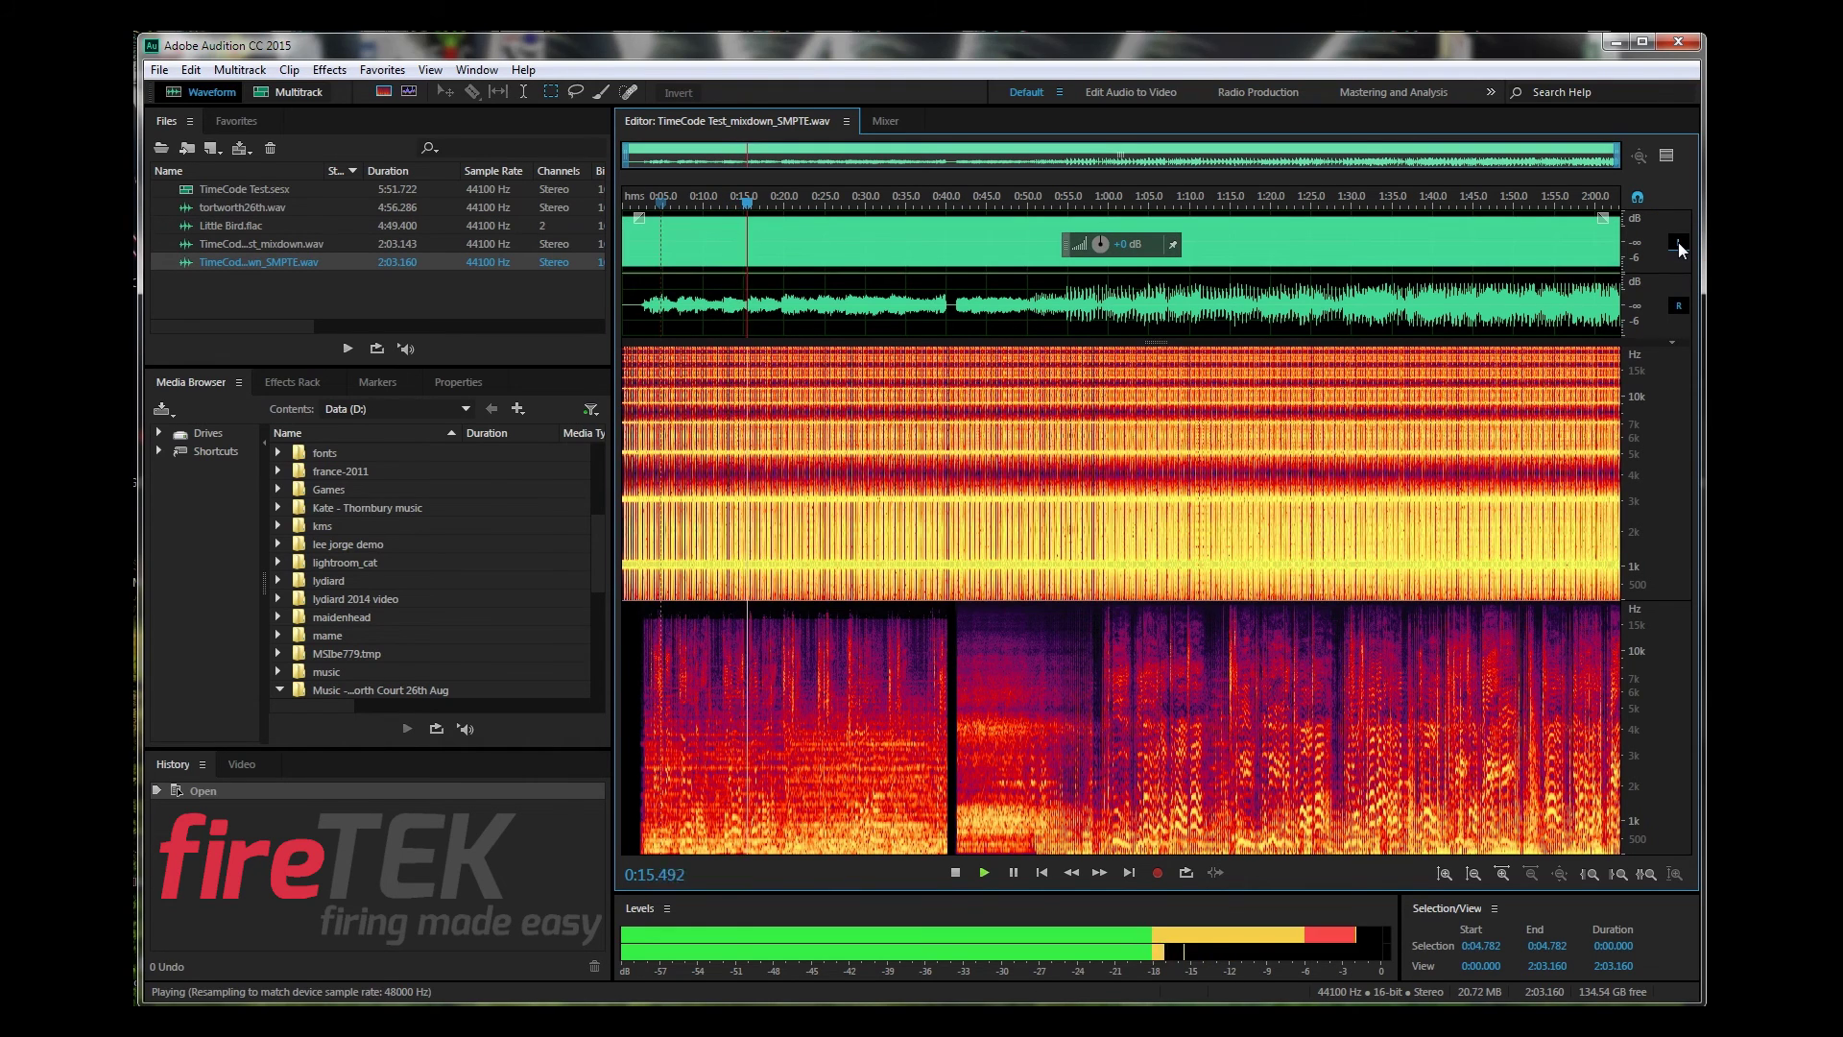
Step: Silence both the left timecode and right music channels, then stop playback at 0:24.398
click(1679, 245)
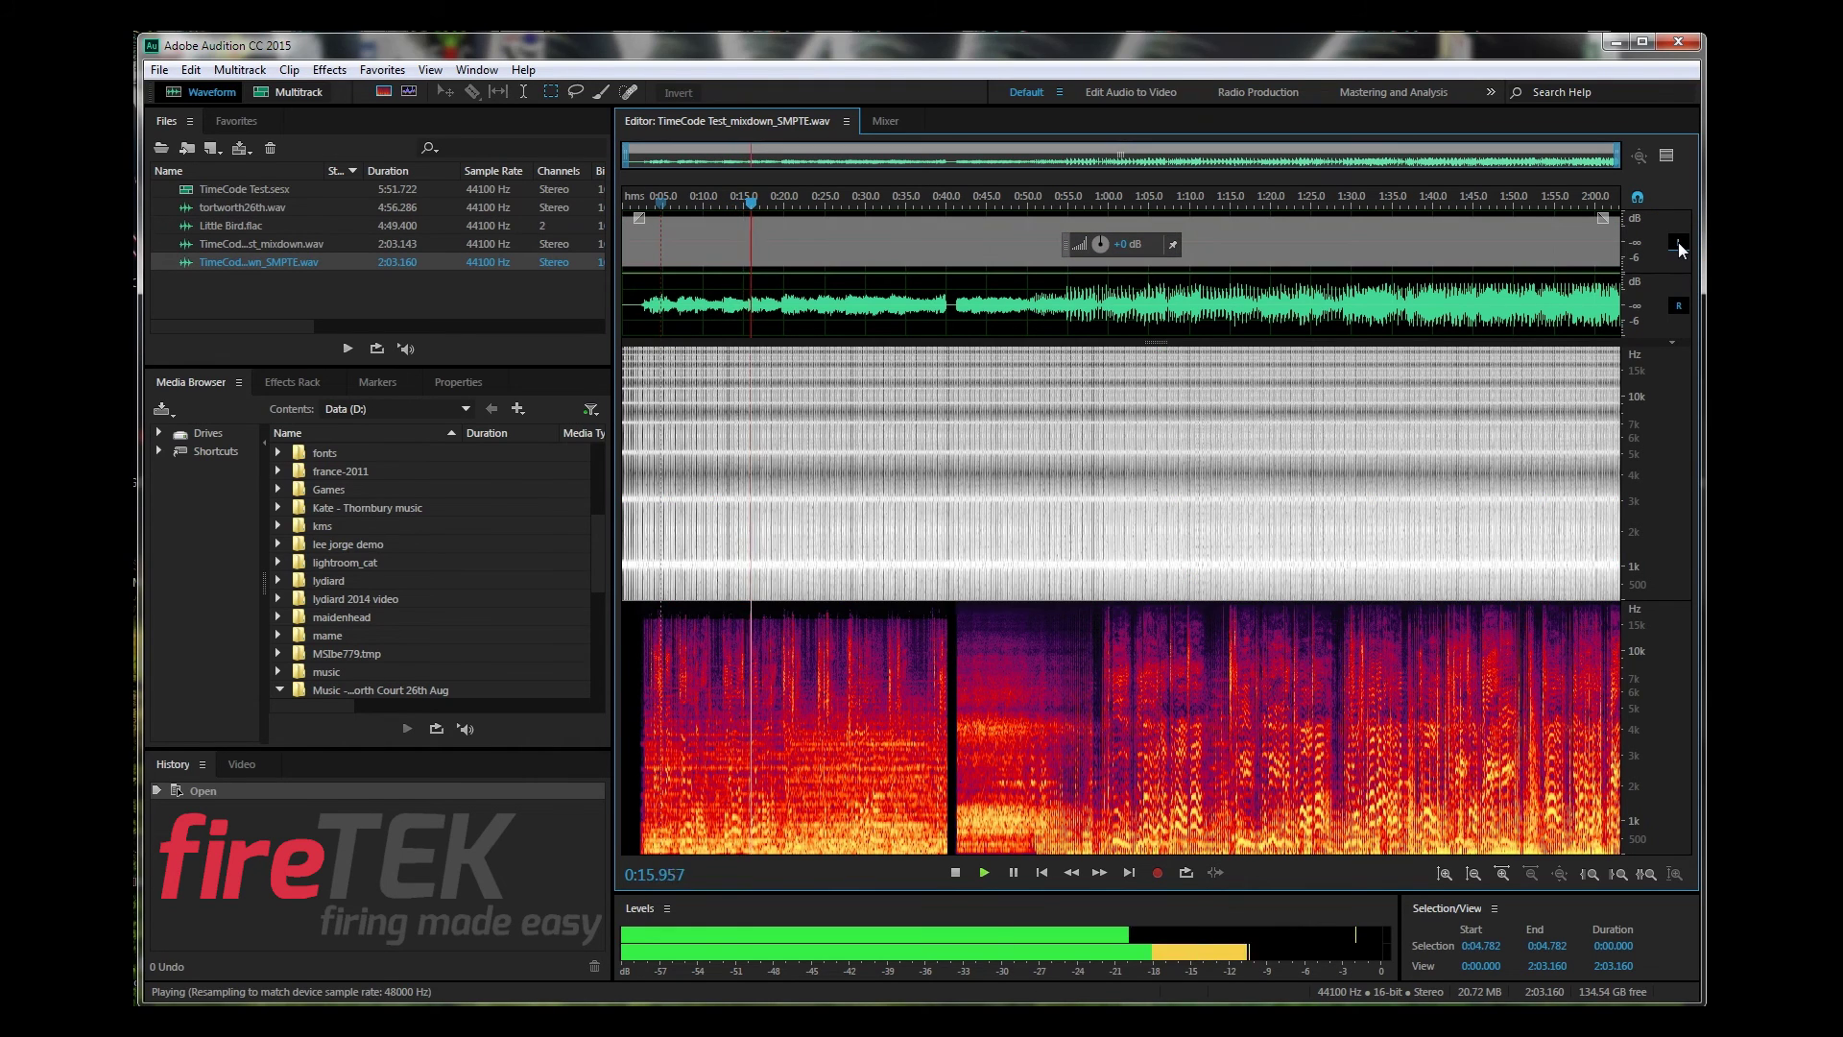
click(1678, 303)
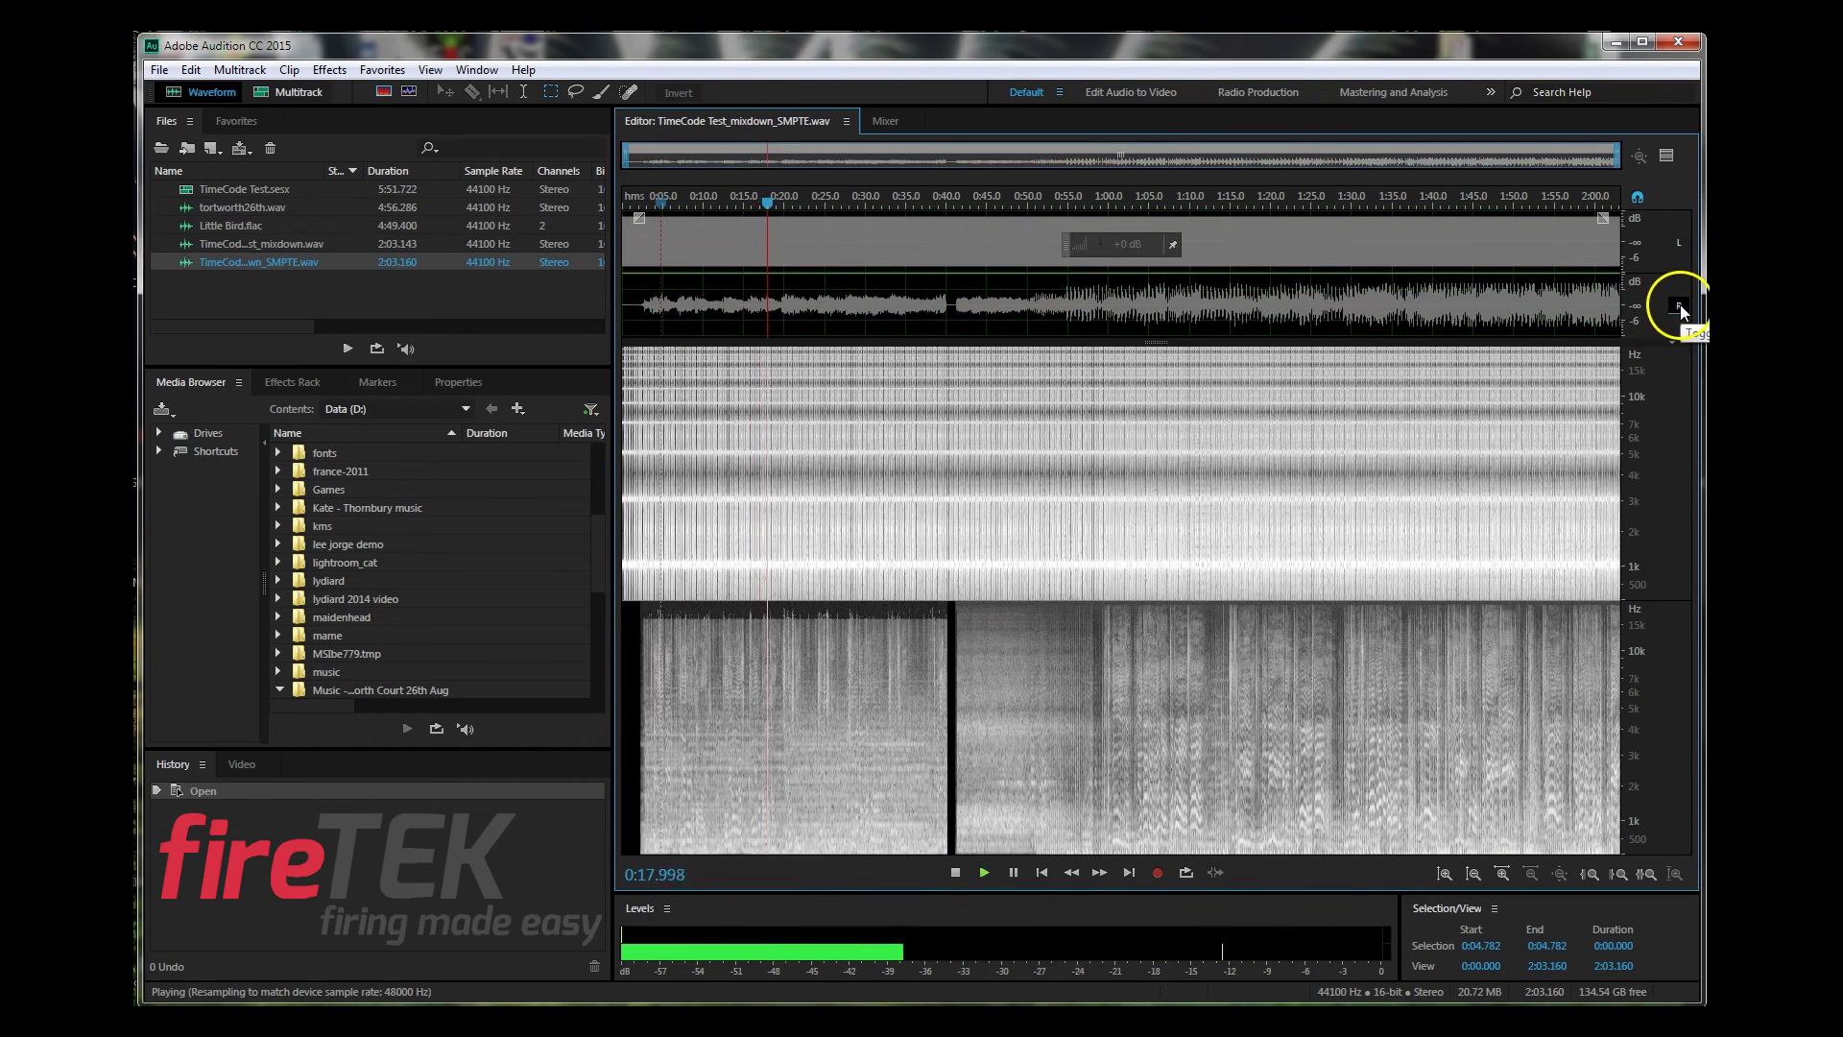
click(1678, 245)
click(1678, 246)
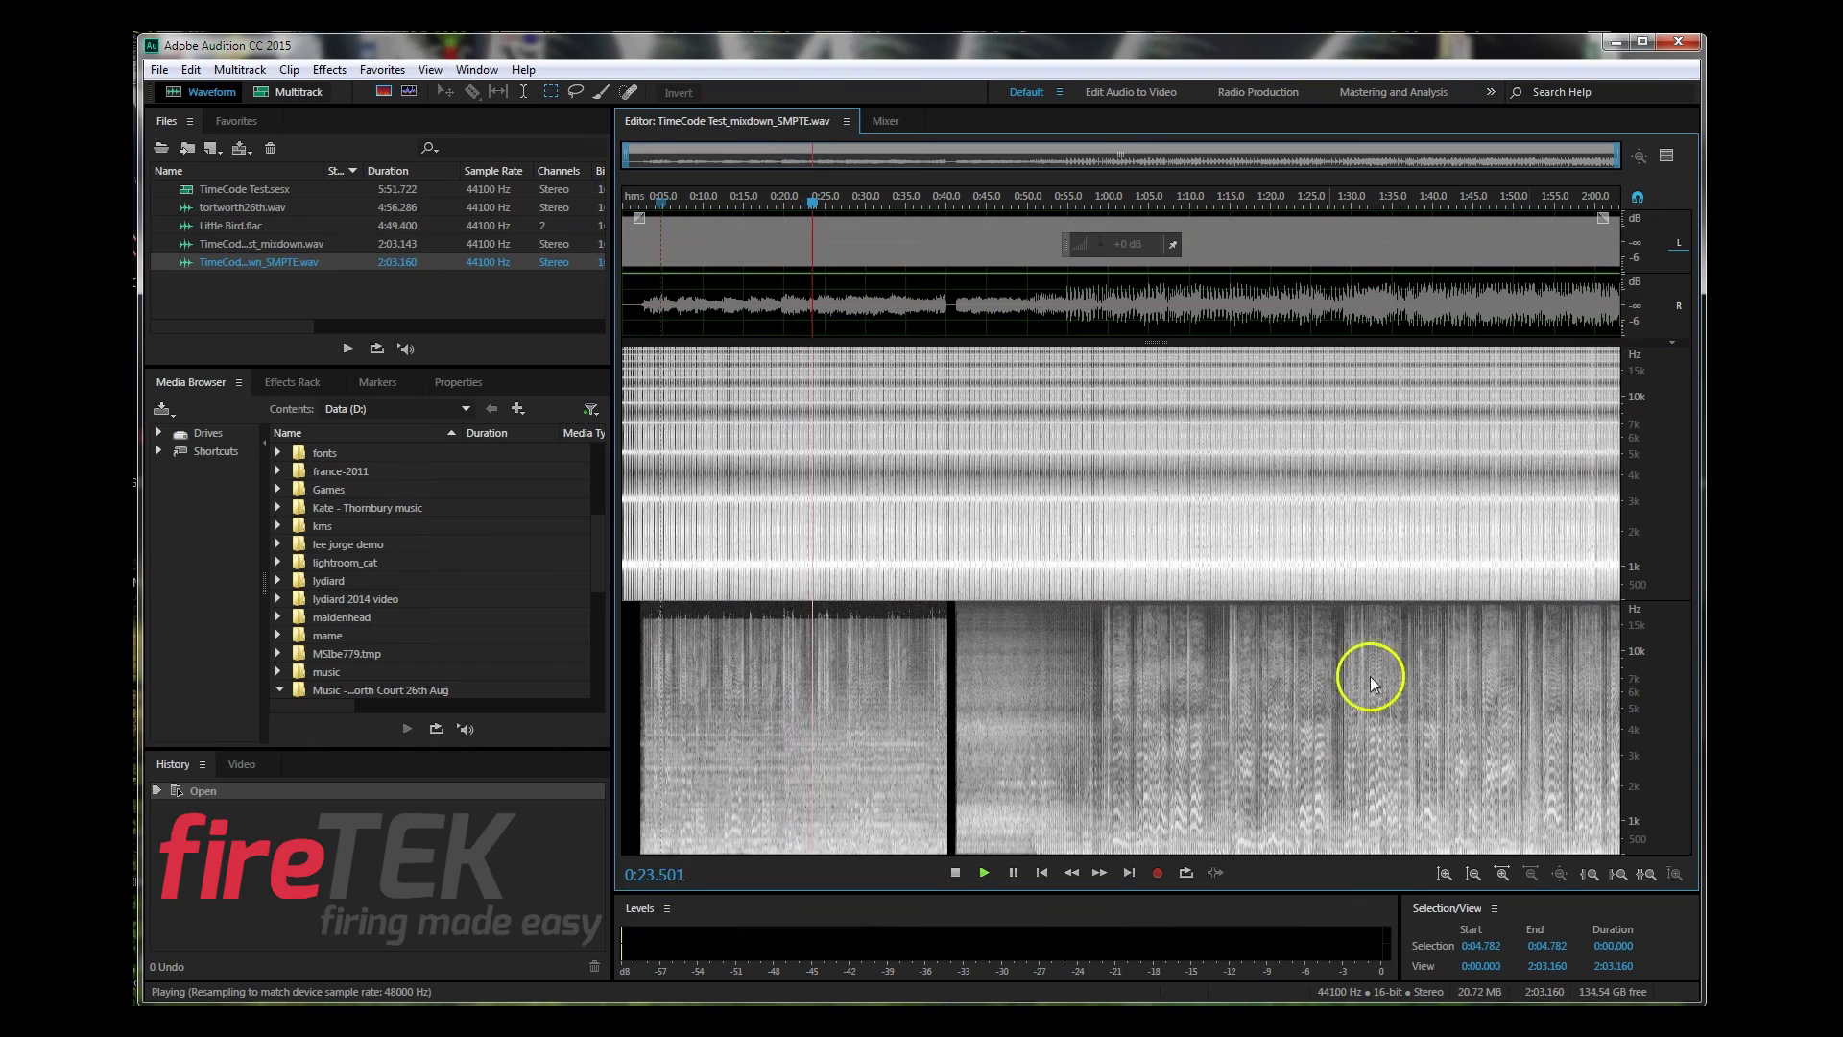
click(956, 872)
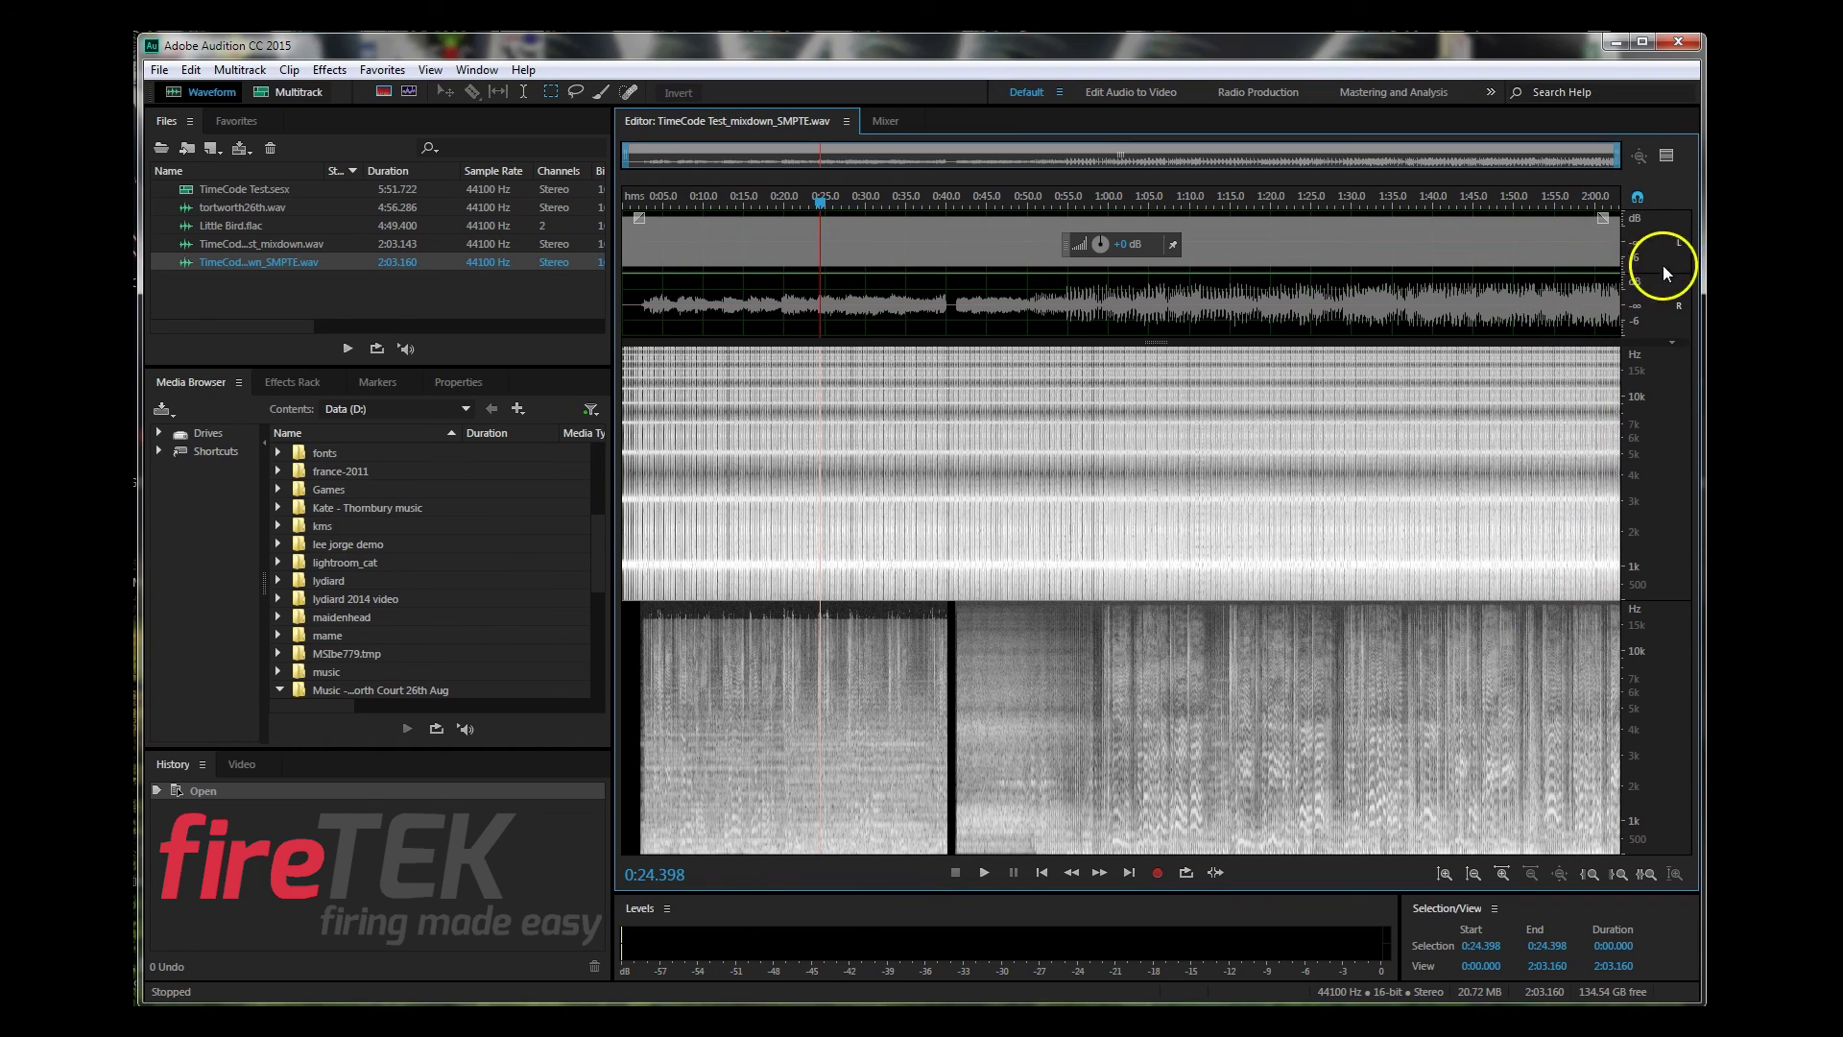
scroll(1660, 260, up, 2)
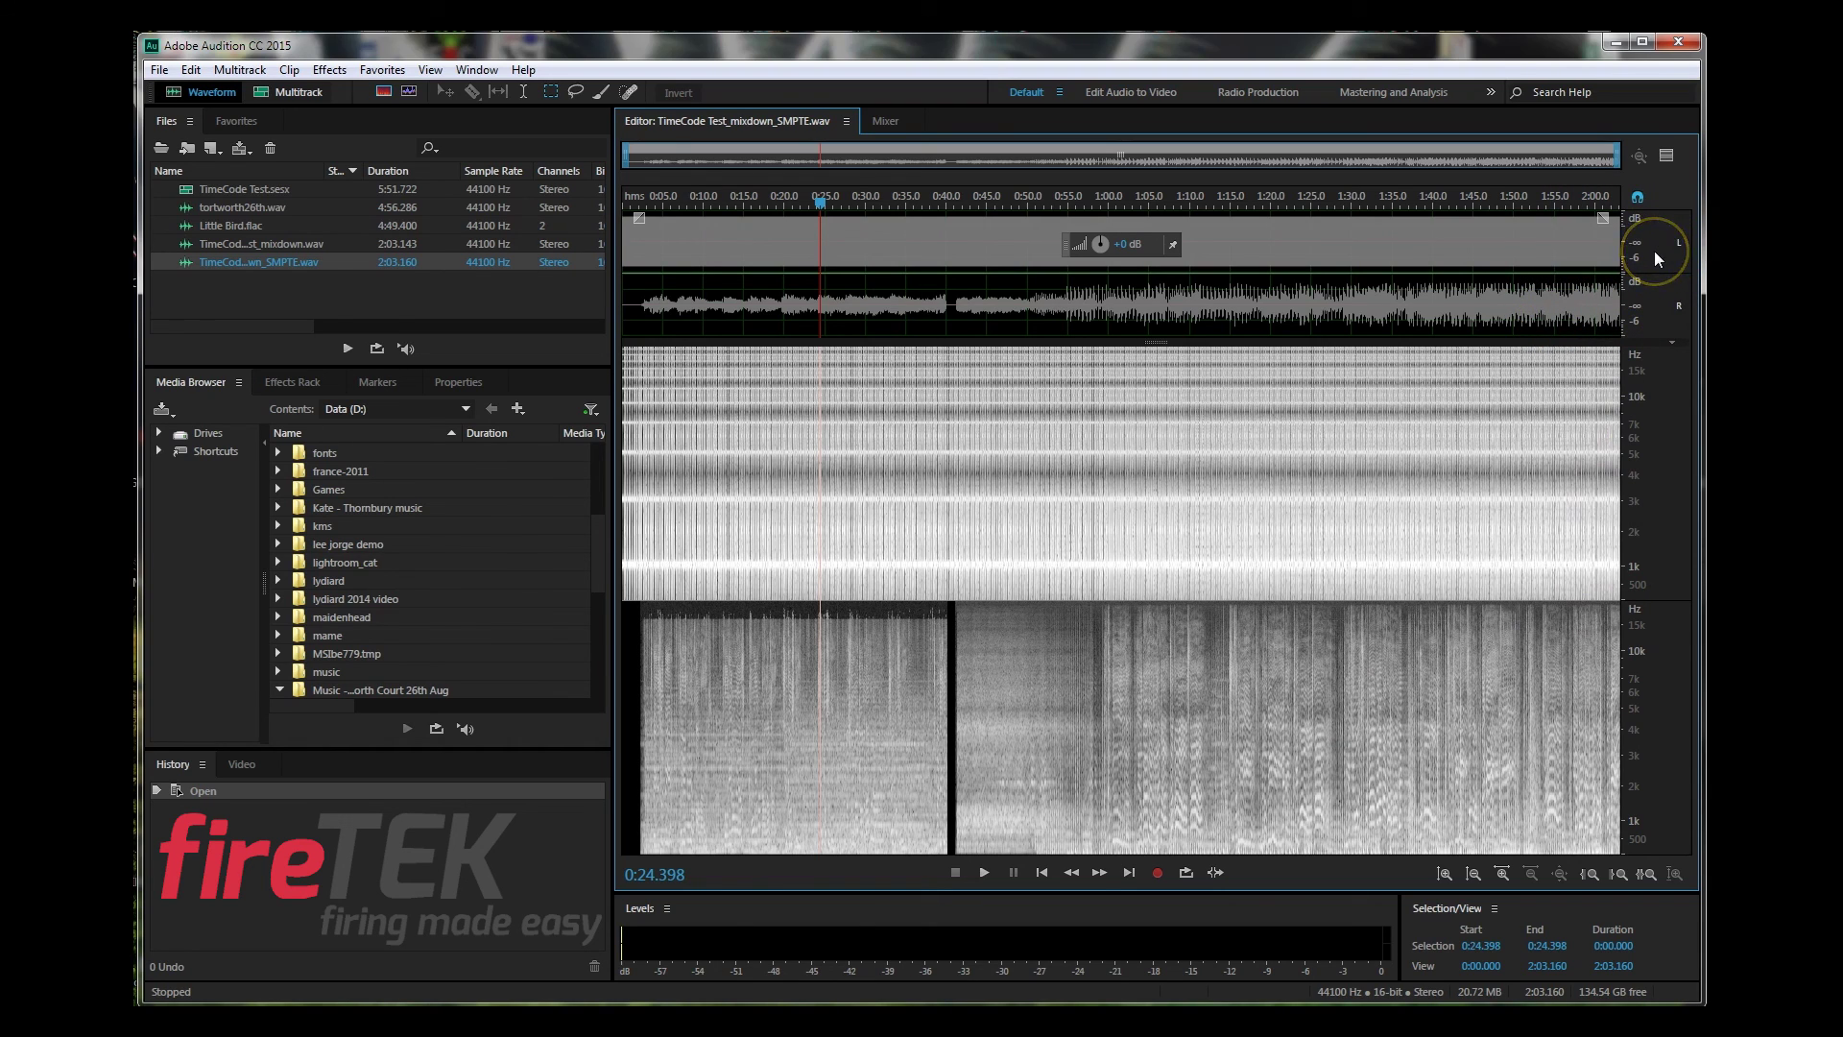